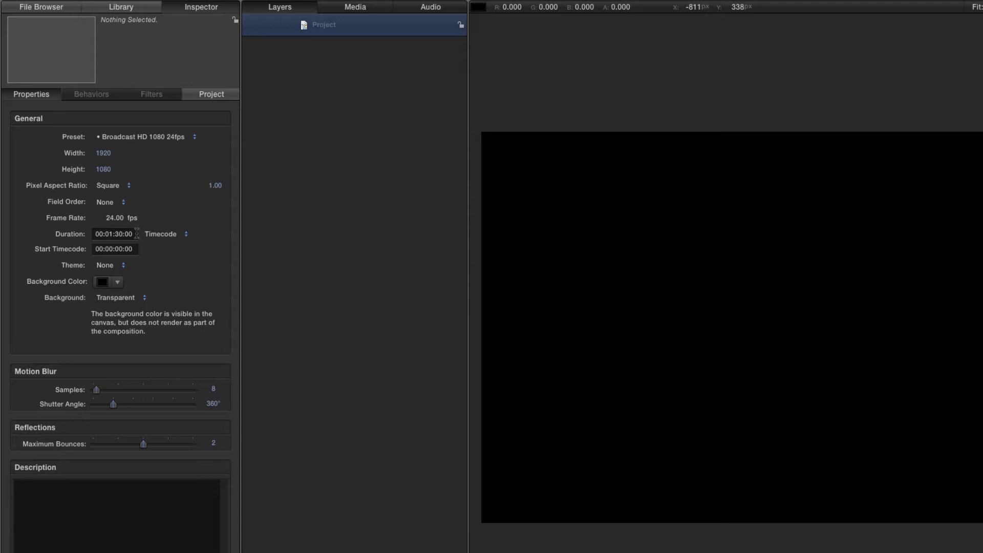
# - Import the audio file Harmful or Fatal.aiff from the Music folder into the project
pyautogui.press('super+1')
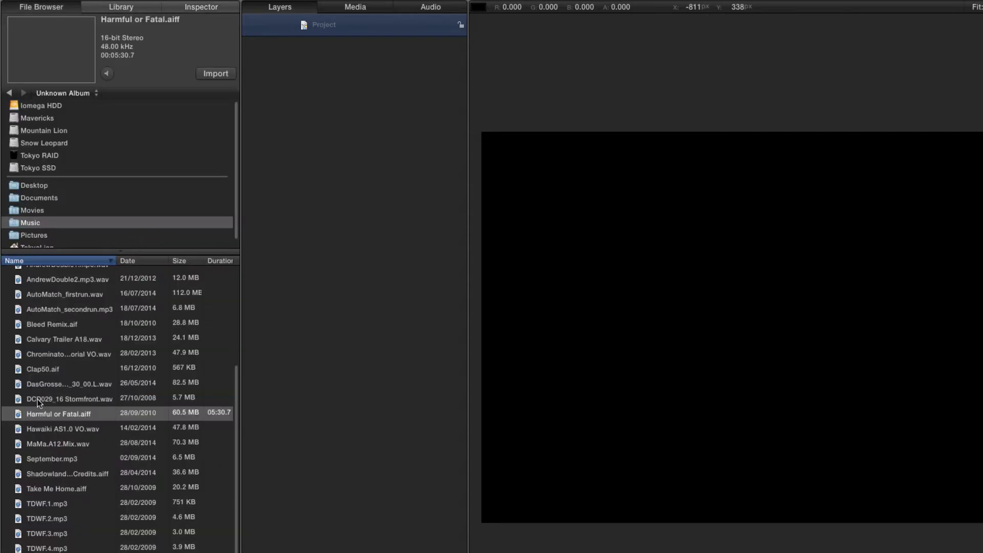
pyautogui.moveTo(20, 414); pyautogui.dragTo(327, 255)
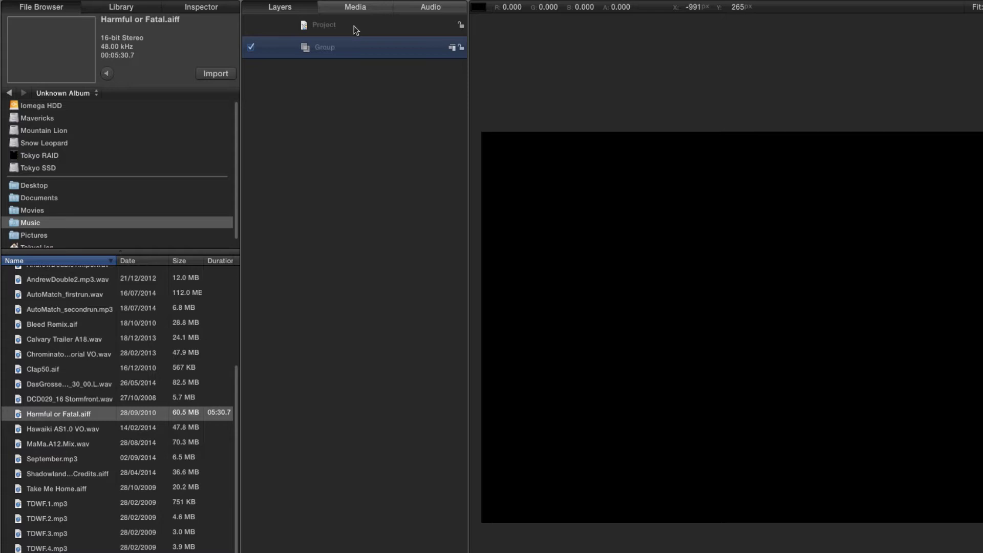
# - Add a Grid generator from the library to the empty group
pyautogui.press('super+2')
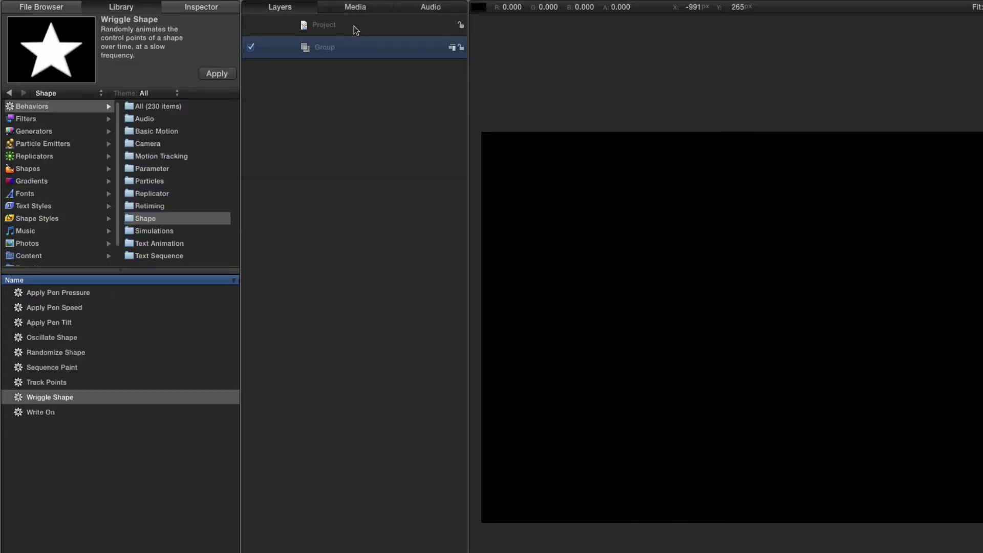
pyautogui.click(39, 131)
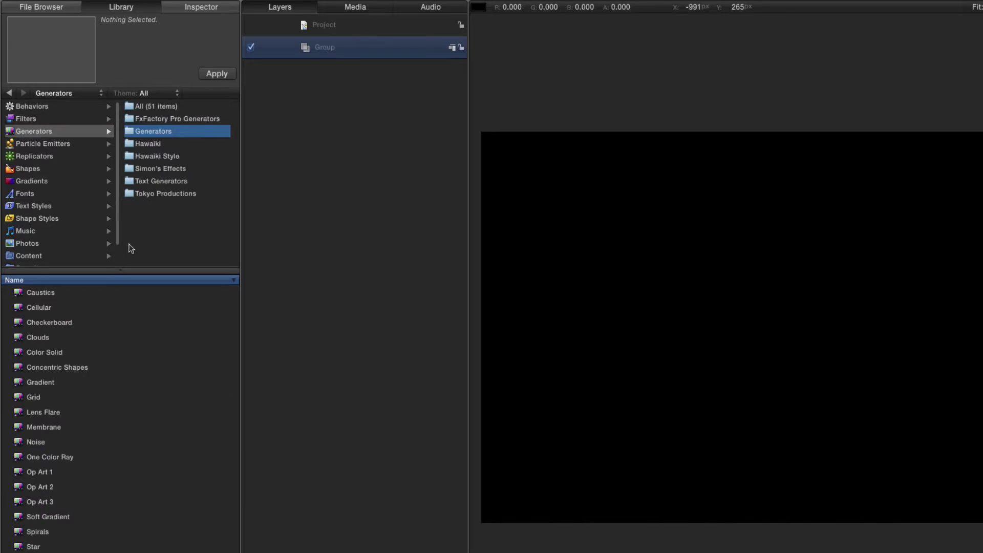
pyautogui.click(31, 397)
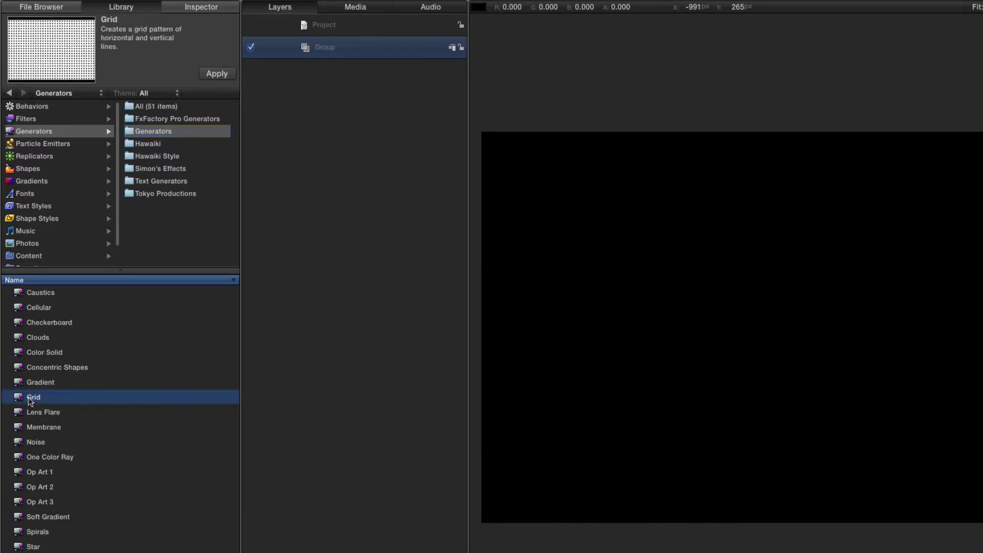
pyautogui.click(211, 75)
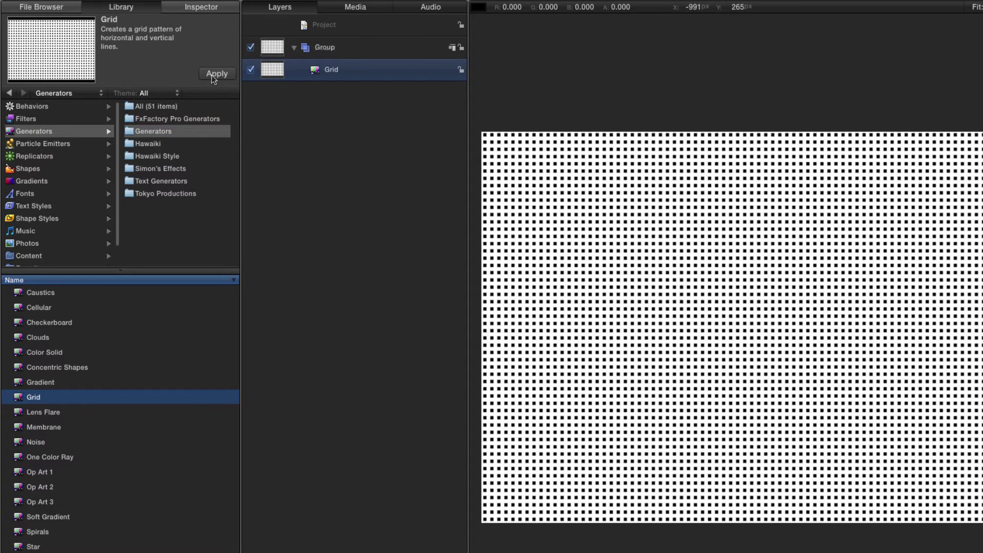
# - Set the grid's BG Opacity to 0 and its Line Width to 1
pyautogui.press('super+3')
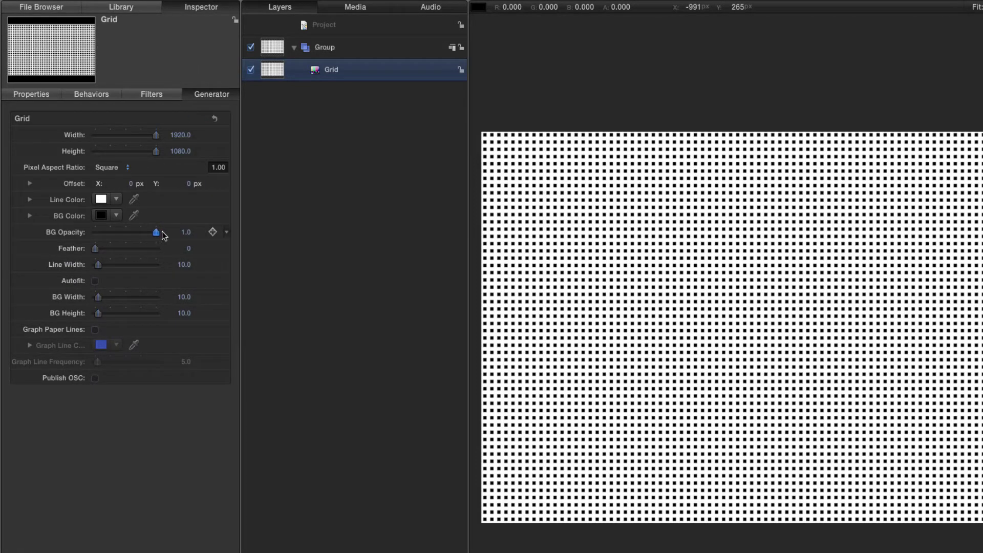
pyautogui.moveTo(163, 232); pyautogui.dragTo(45, 235)
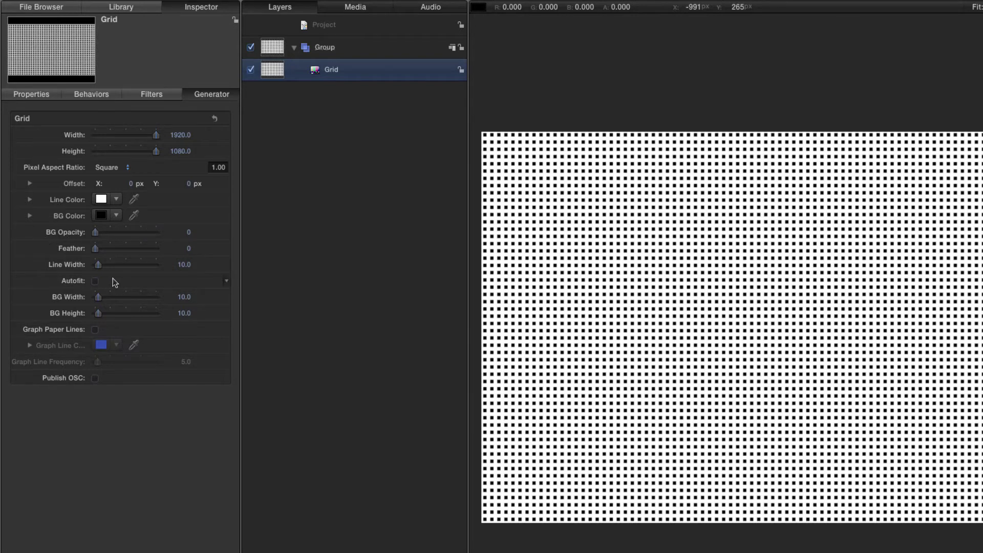
pyautogui.moveTo(98, 265); pyautogui.dragTo(57, 263)
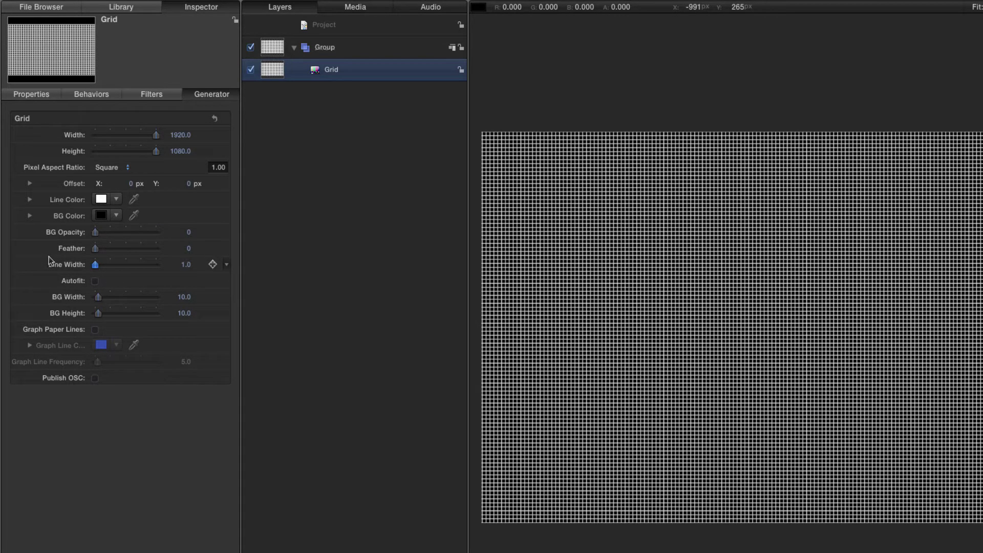
# - Apply the Sphere distortion filter to the group that contains the grid
pyautogui.click(277, 49)
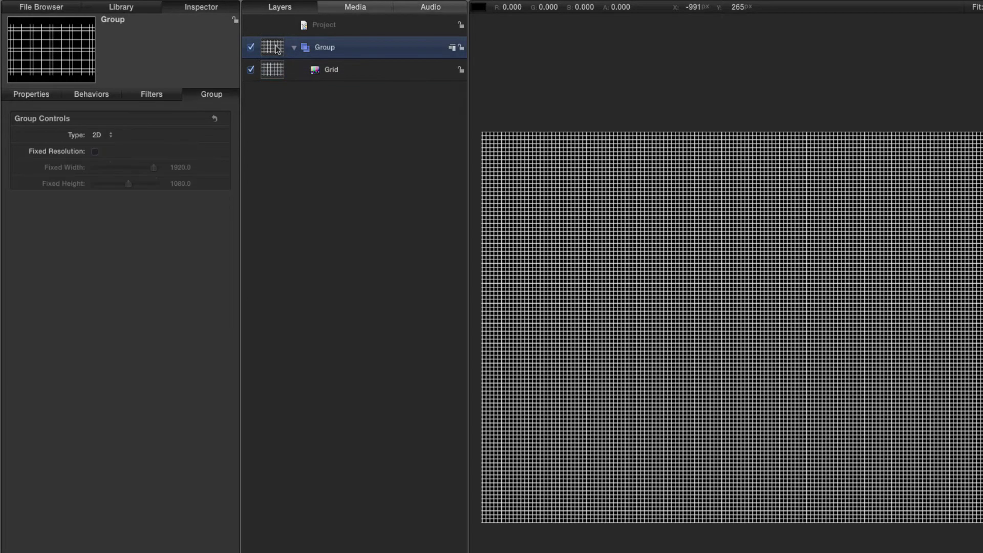
pyautogui.press('super+2')
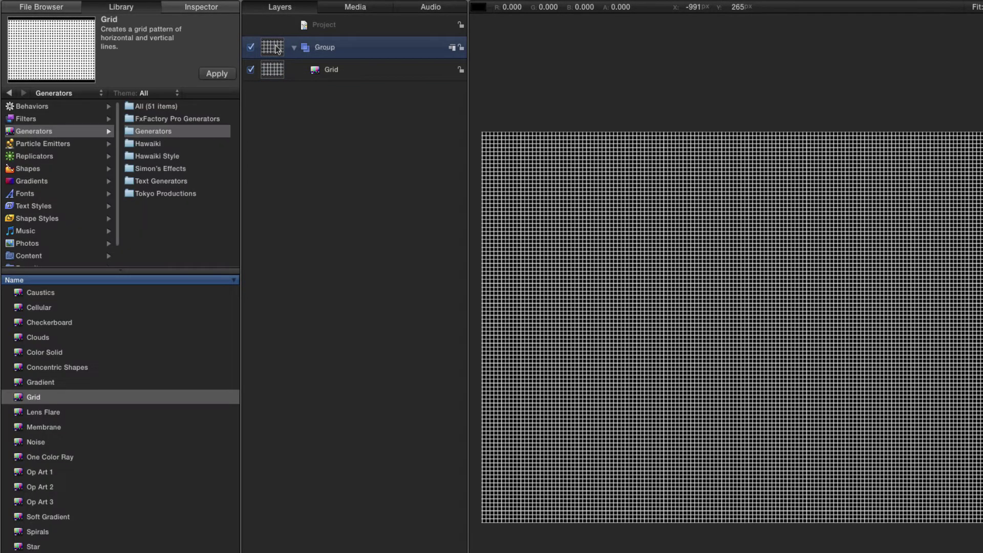
pyautogui.click(29, 121)
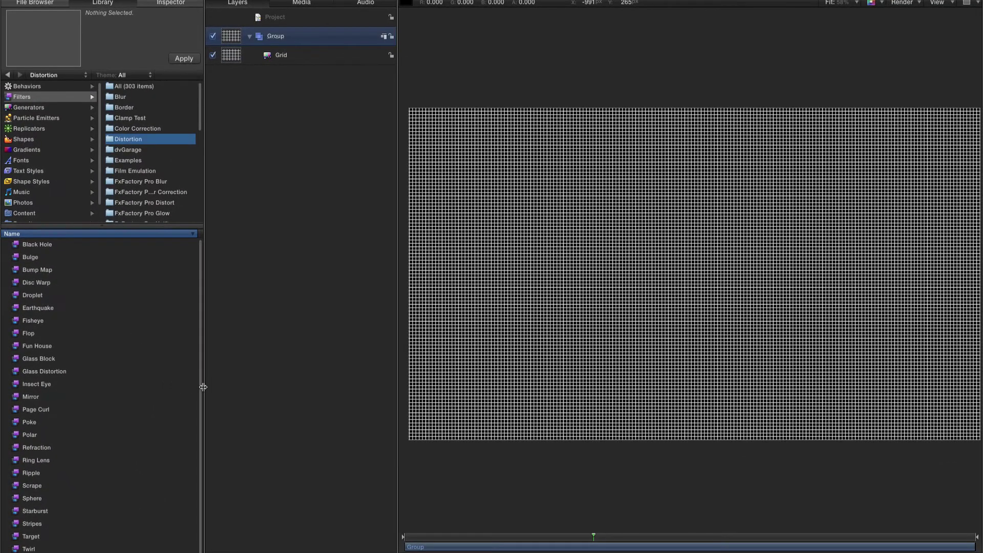
pyautogui.scroll(-1, 201, 391)
pyautogui.click(32, 493)
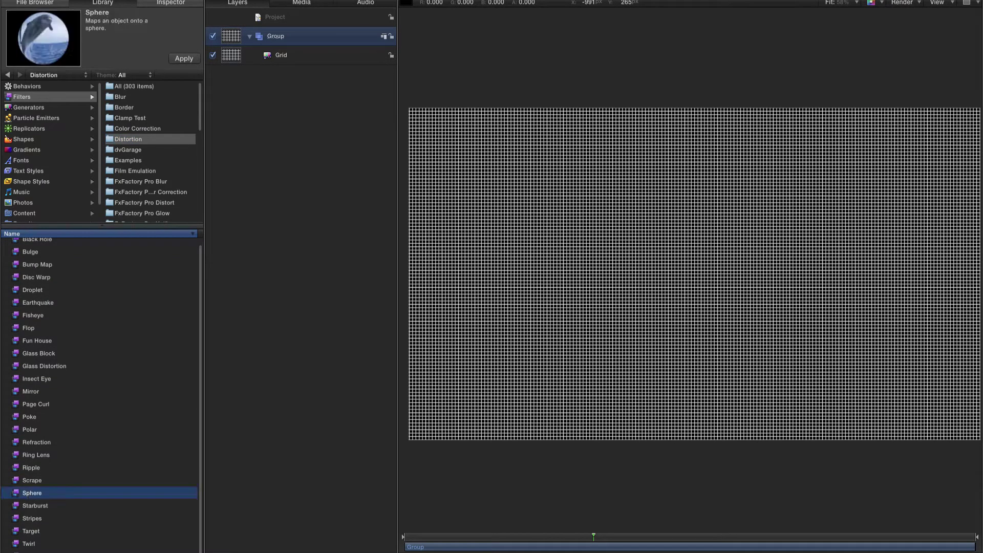
pyautogui.click(184, 59)
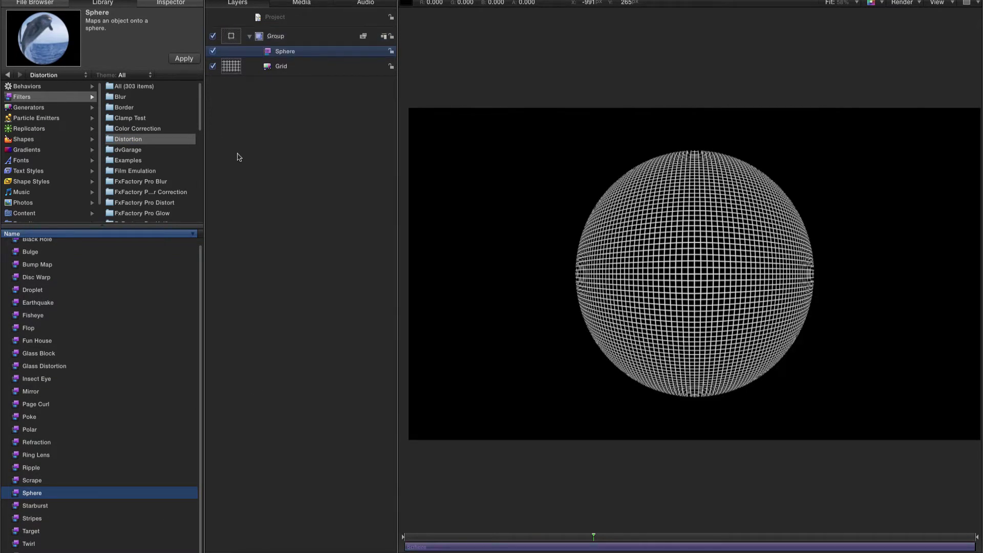
# - Apply the Black Hole distortion filter to the Grid layer
pyautogui.click(234, 68)
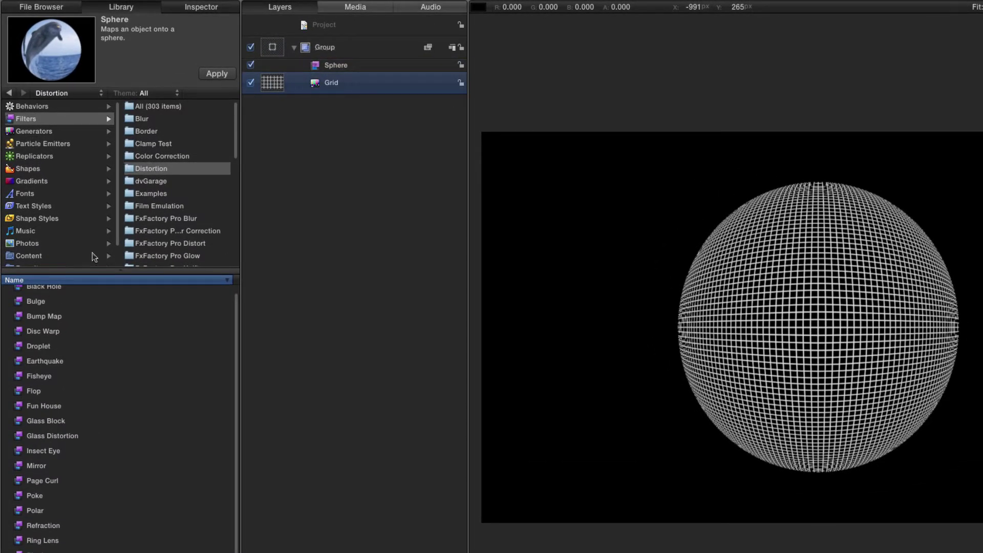
pyautogui.scroll(1, 65, 316)
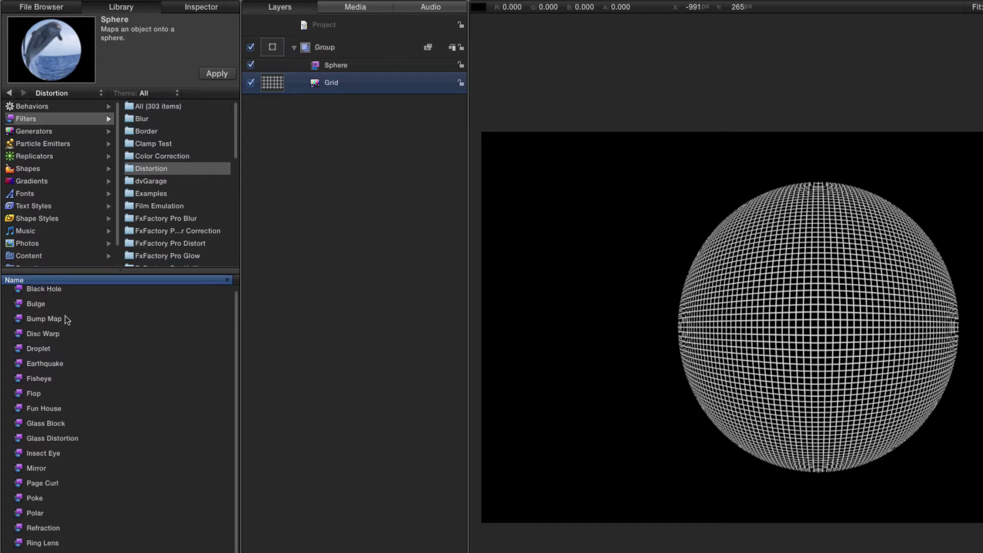
pyautogui.click(51, 294)
pyautogui.click(221, 73)
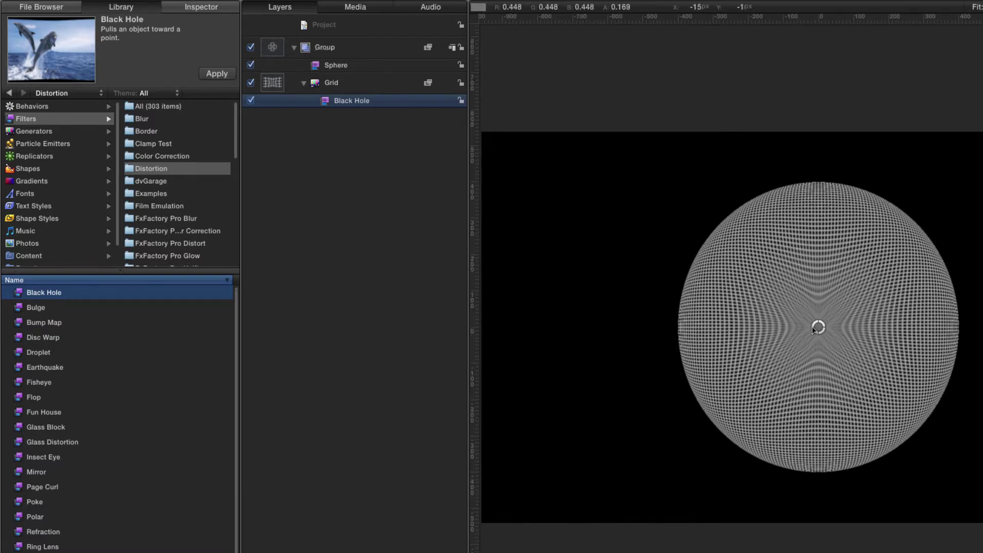
# - Move the Black Hole center to about X 183 px, Y -6 px and set the filter's Amount to 200
pyautogui.moveTo(820, 329); pyautogui.dragTo(883, 329)
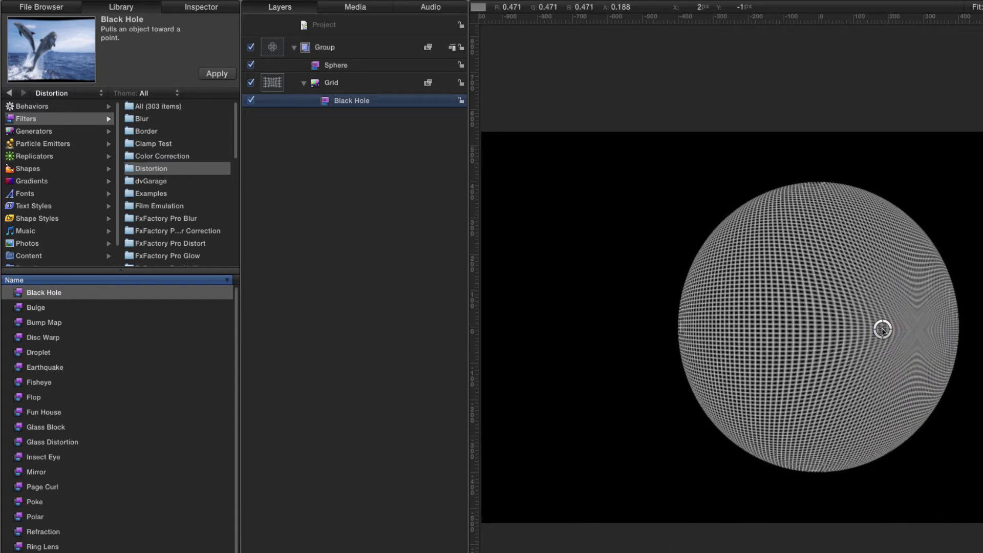
pyautogui.click(207, 11)
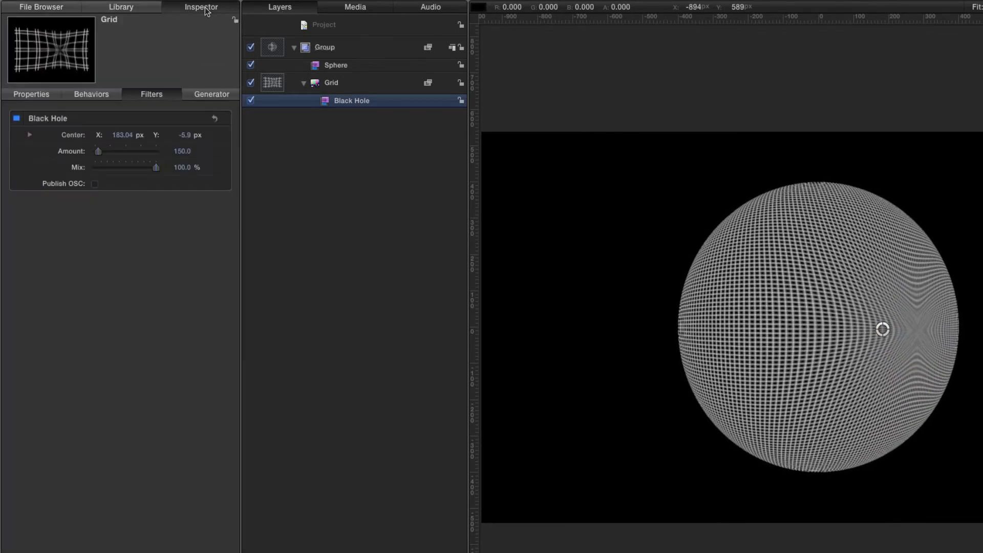
pyautogui.click(184, 151)
pyautogui.write('200')
pyautogui.press('Return')
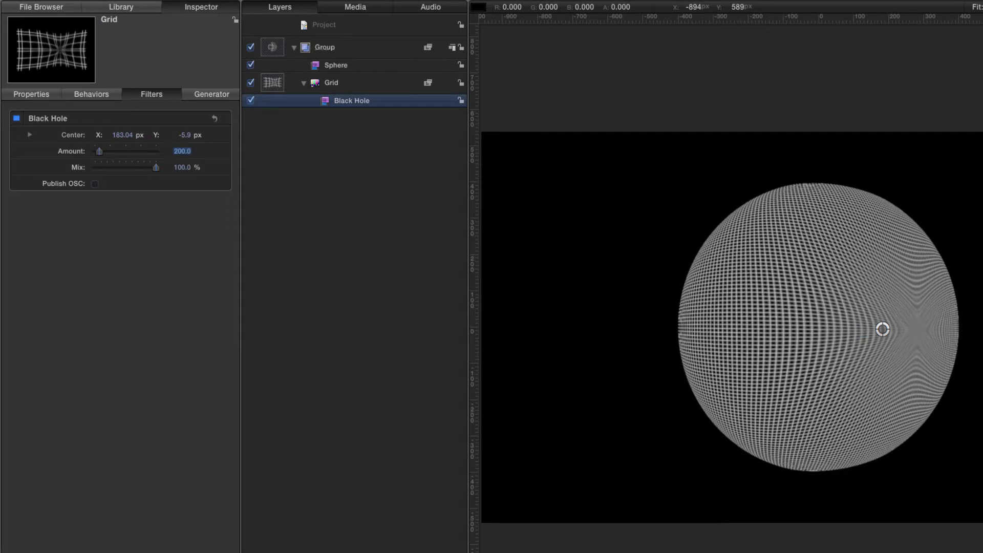
# - Reset the Black Hole filter's Center parameter to its default position
pyautogui.click(227, 135)
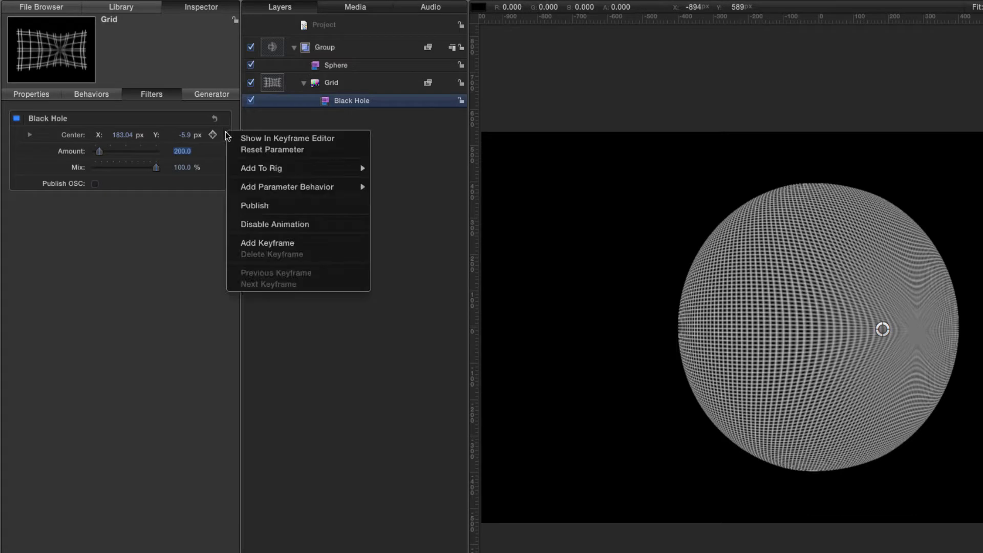
pyautogui.click(267, 149)
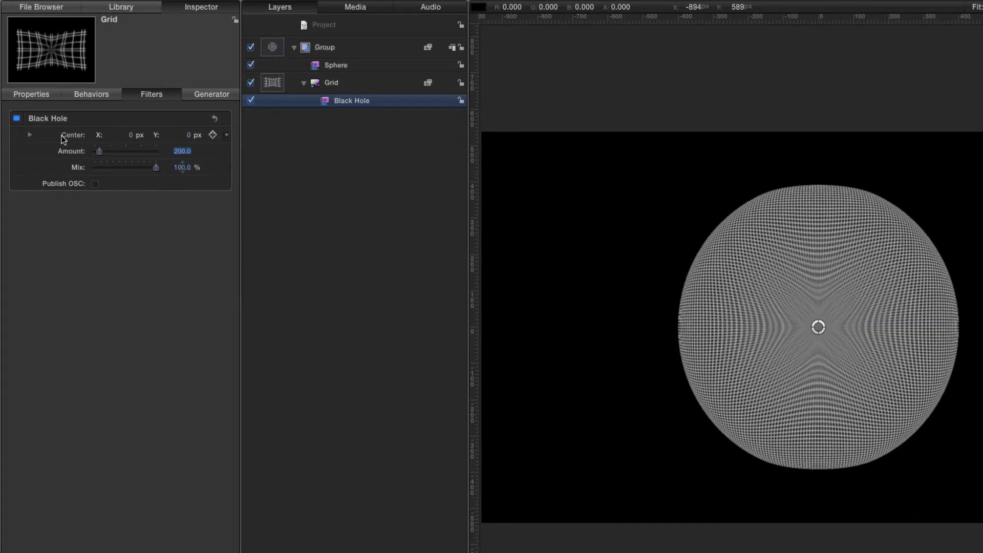
pyautogui.click(29, 135)
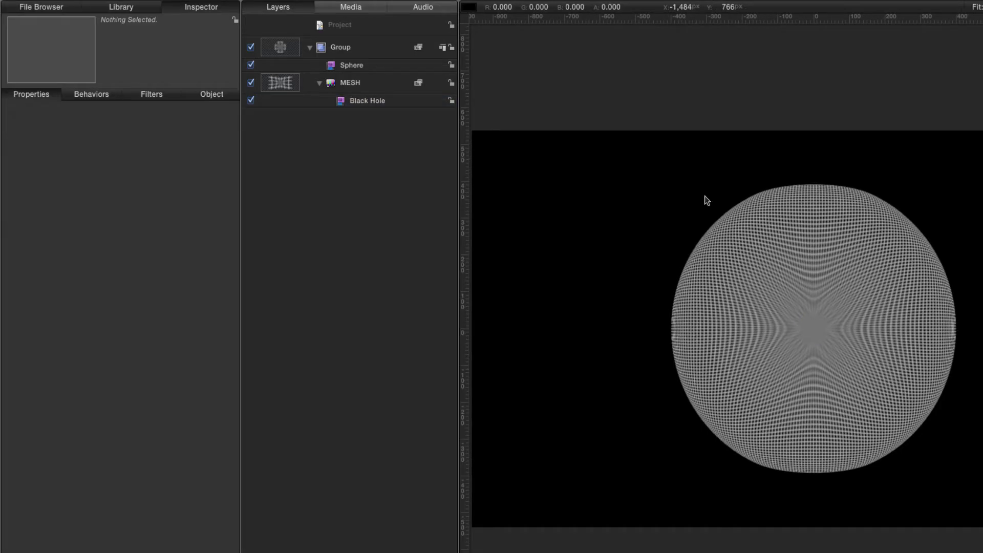
# - Create a new group at project level and name it AUDIO CONTROL
pyautogui.click(368, 28)
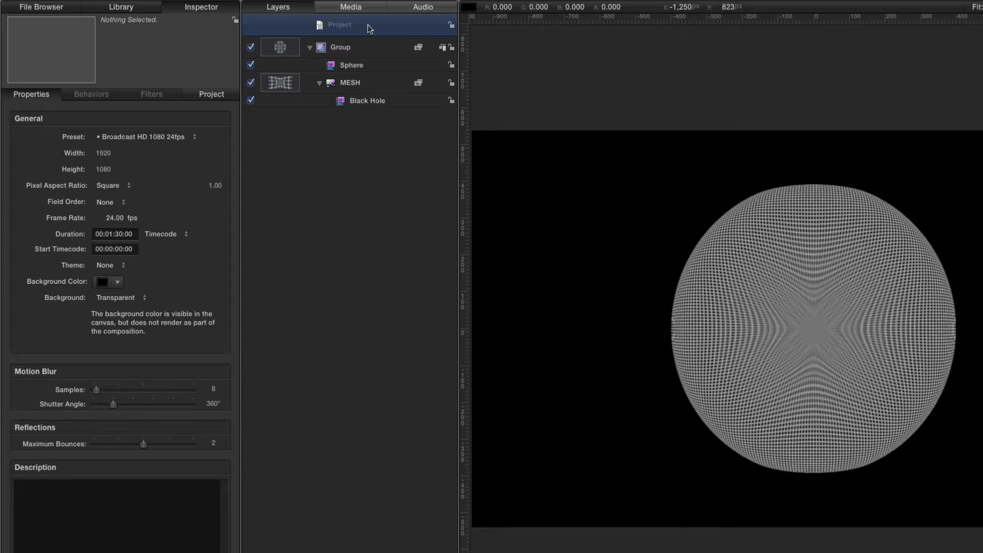
pyautogui.press('super+shift+n')
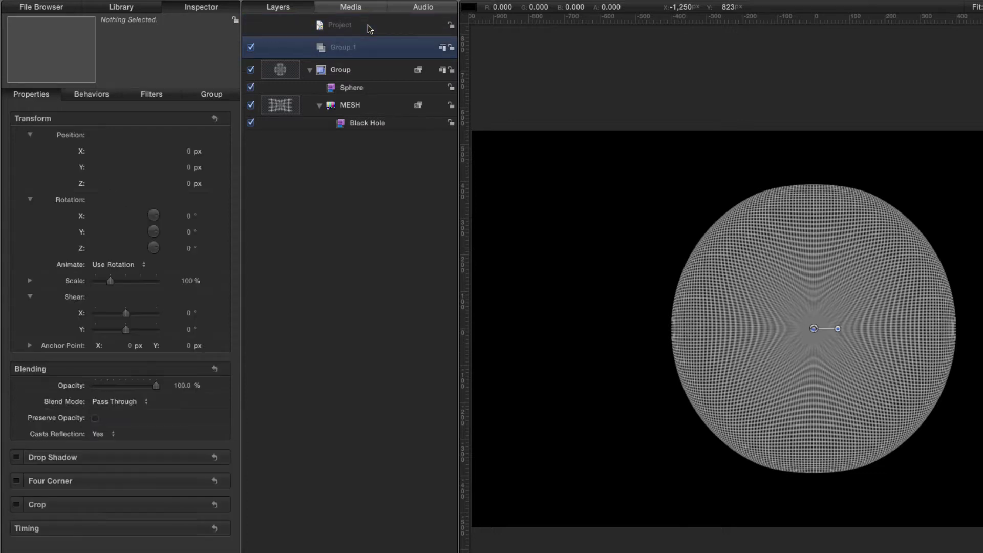
pyautogui.doubleClick(343, 48)
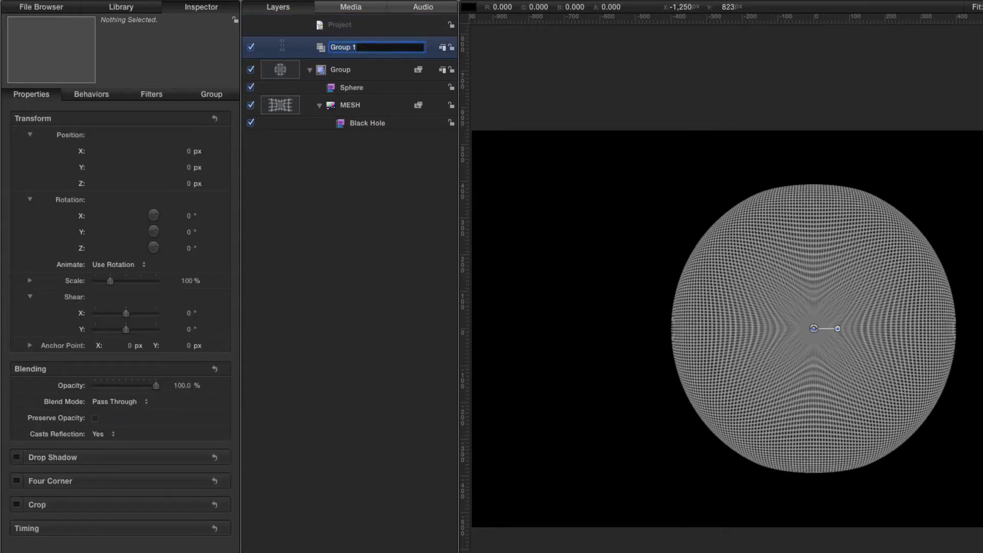
pyautogui.write('AUDIO CONTROL')
pyautogui.press('Return')
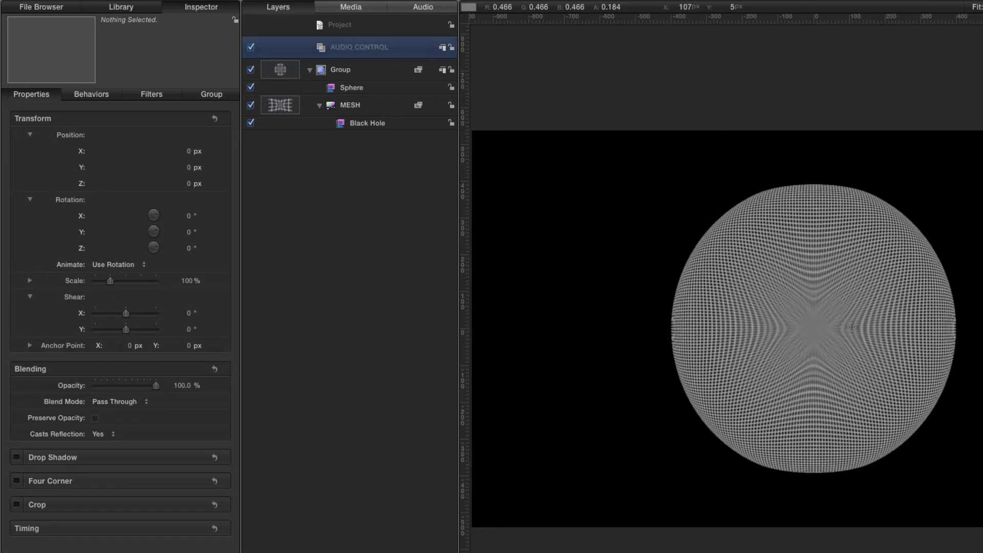
# - Draw a bright green filled rectangle with a white outline in the AUDIO CONTROL group, centered at about X 4 px, Y -19 px
pyautogui.press('F7')
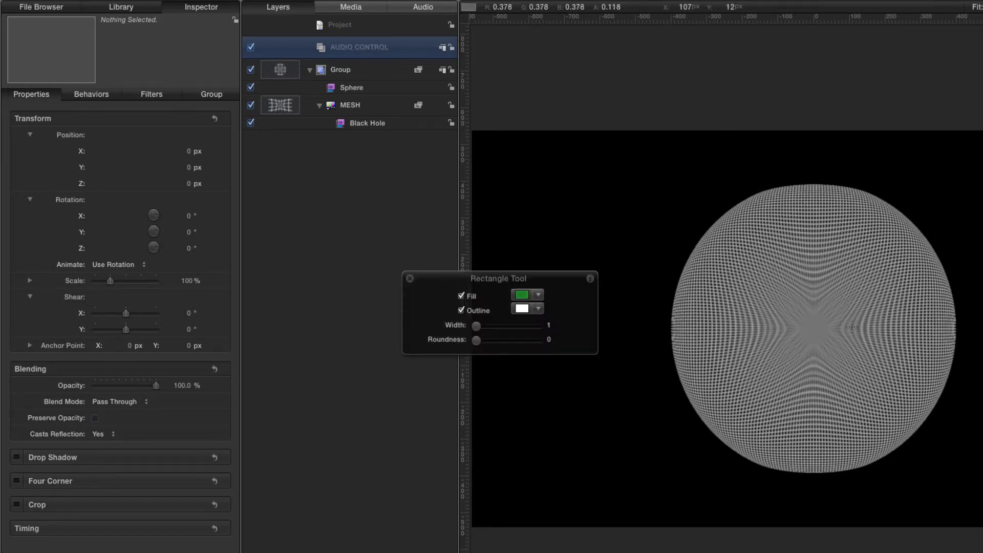
pyautogui.click(522, 297)
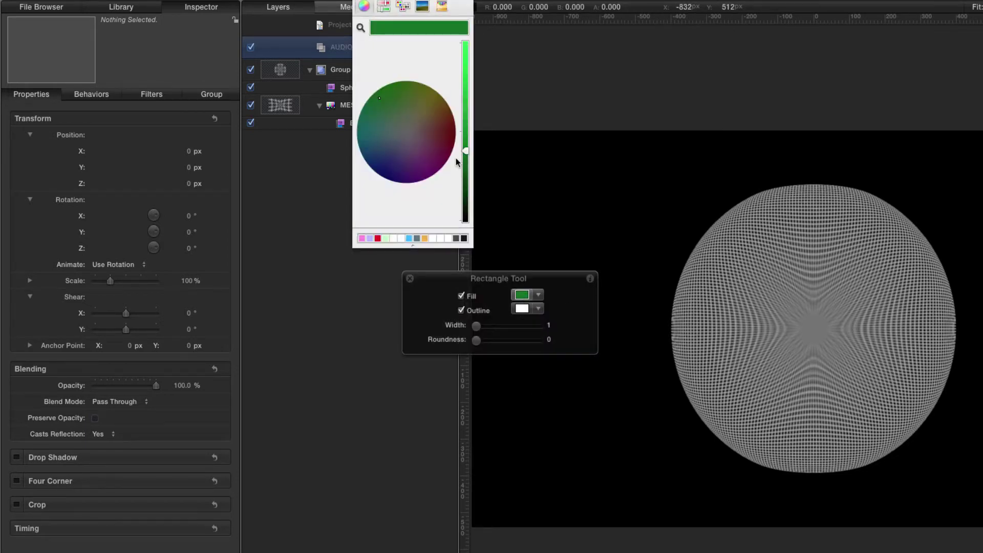
pyautogui.moveTo(464, 157); pyautogui.dragTo(465, 83)
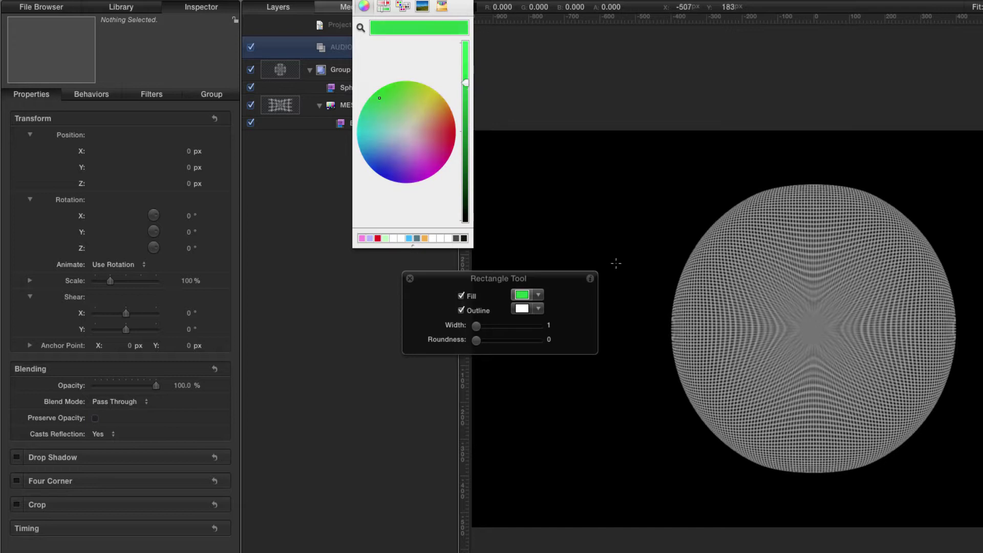
pyautogui.click(410, 279)
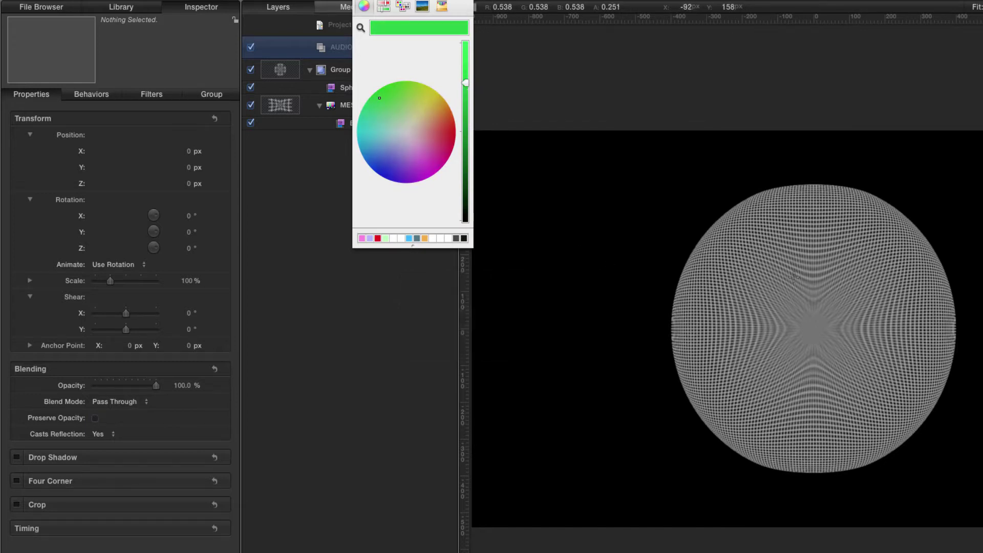
pyautogui.moveTo(780, 304)
pyautogui.mouseDown()
pyautogui.moveTo(792, 326)
pyautogui.moveTo(851, 367)
pyautogui.mouseUp()
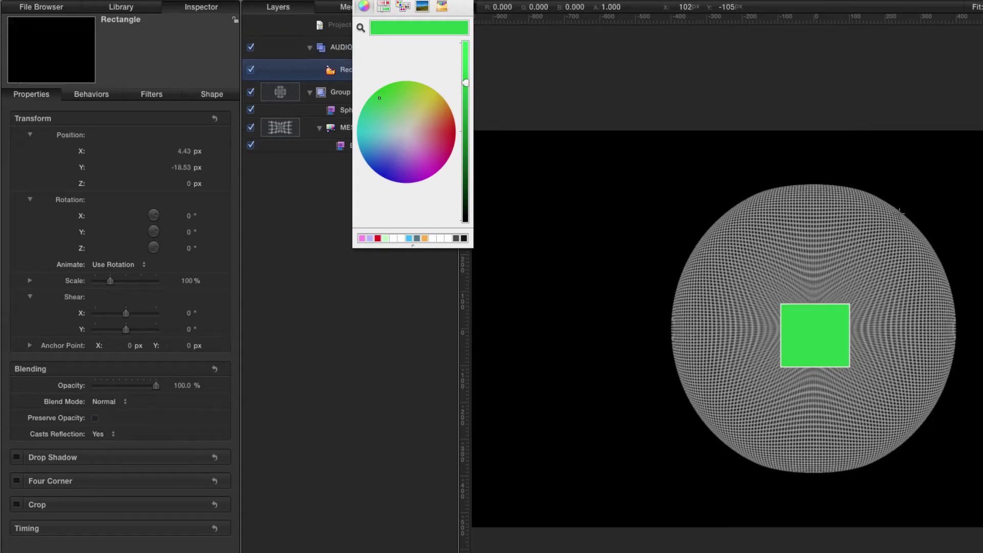
pyautogui.click(891, 232)
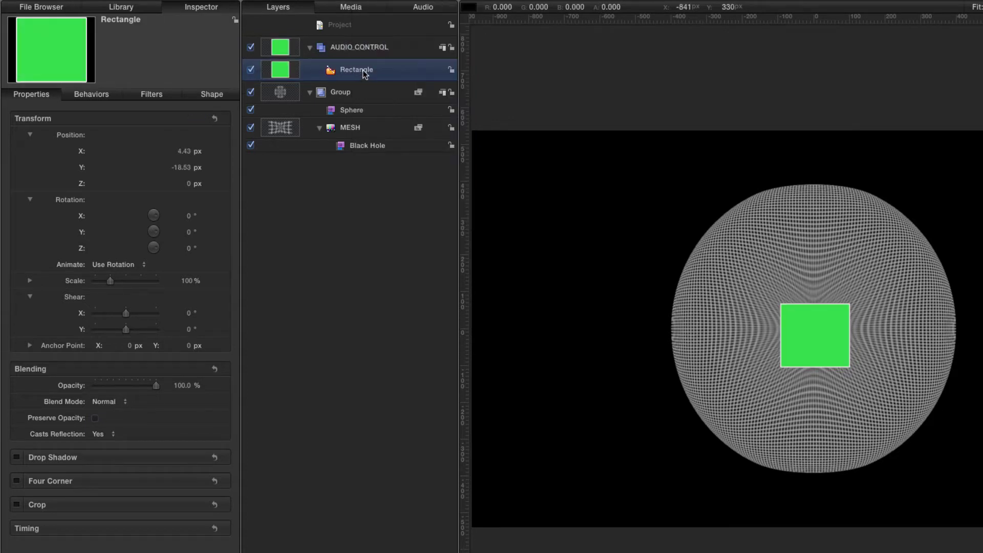
# - Reset the rectangle's Transform parameters to their defaults and rename the layer NULL
pyautogui.click(215, 118)
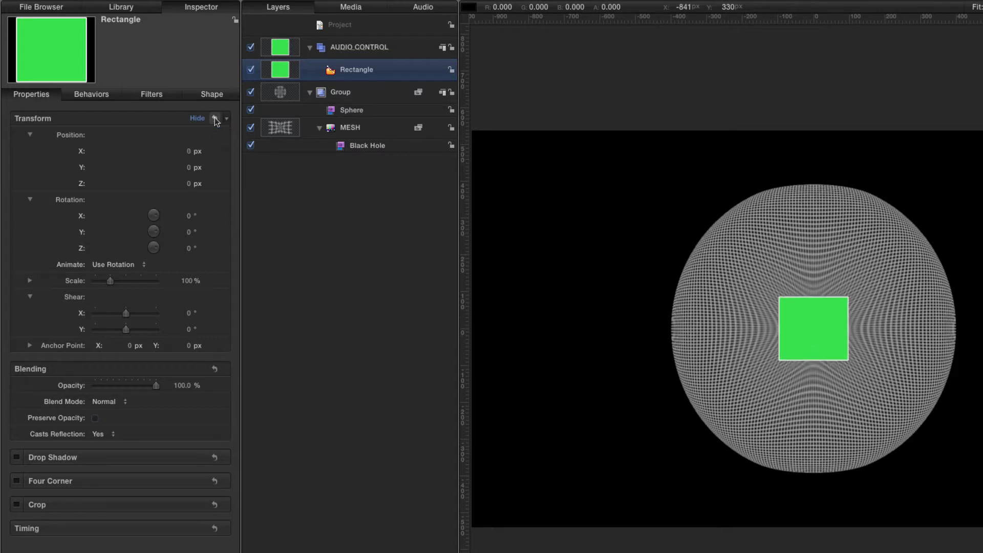
pyautogui.doubleClick(353, 69)
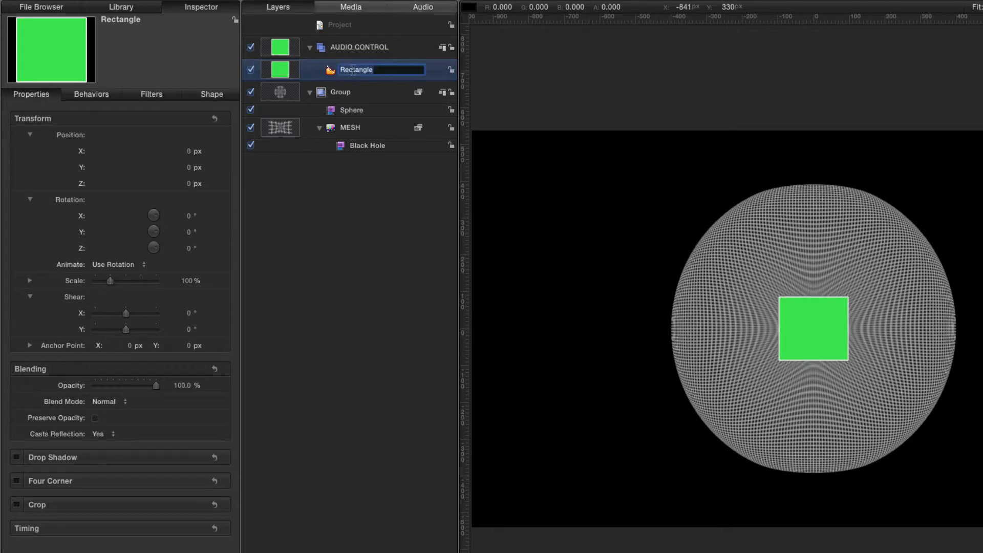
pyautogui.write('NULL')
pyautogui.press('Return')
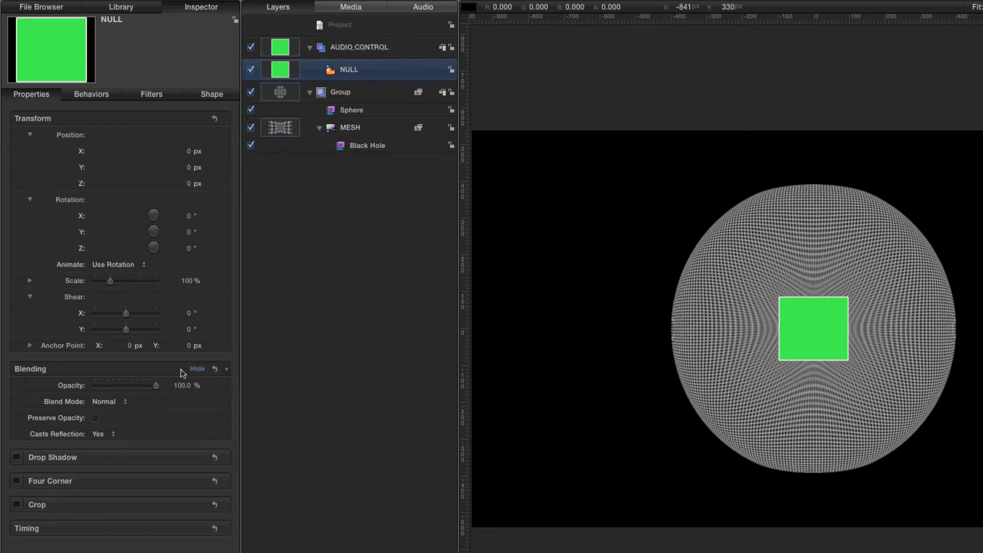
# - Set the NULL layer's Opacity to 0% and add an Audio parameter behavior to Opacity
pyautogui.moveTo(157, 385); pyautogui.dragTo(95, 385)
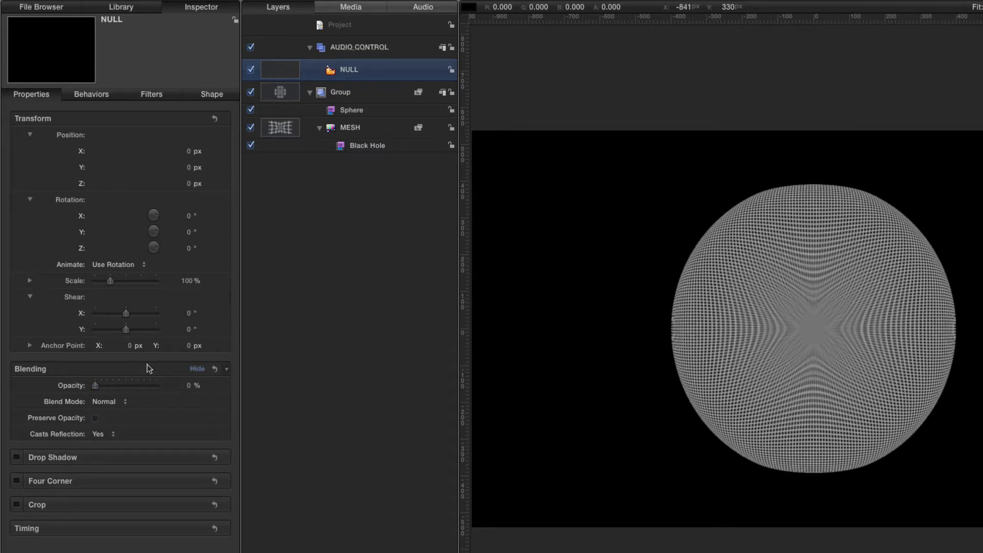
pyautogui.click(66, 386)
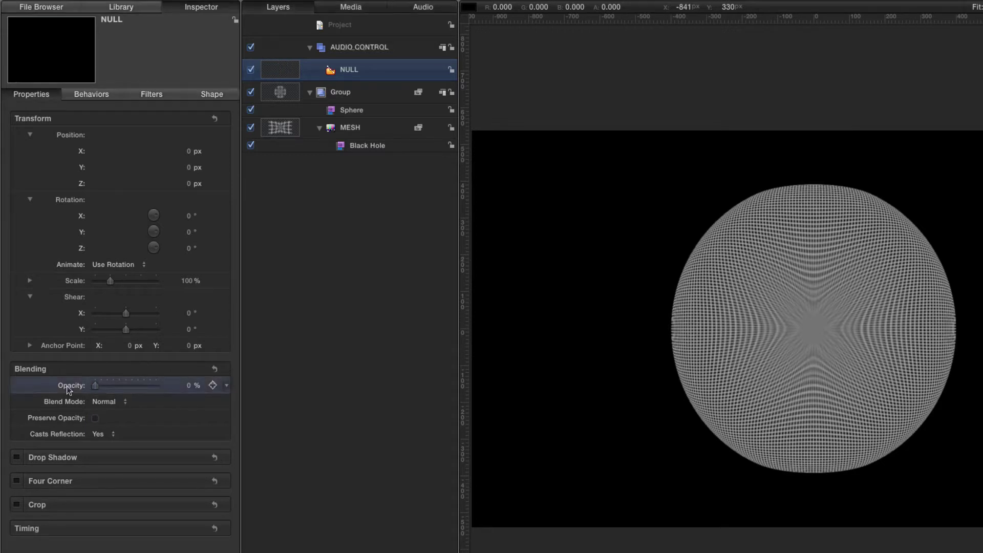
pyautogui.rightClick(67, 386)
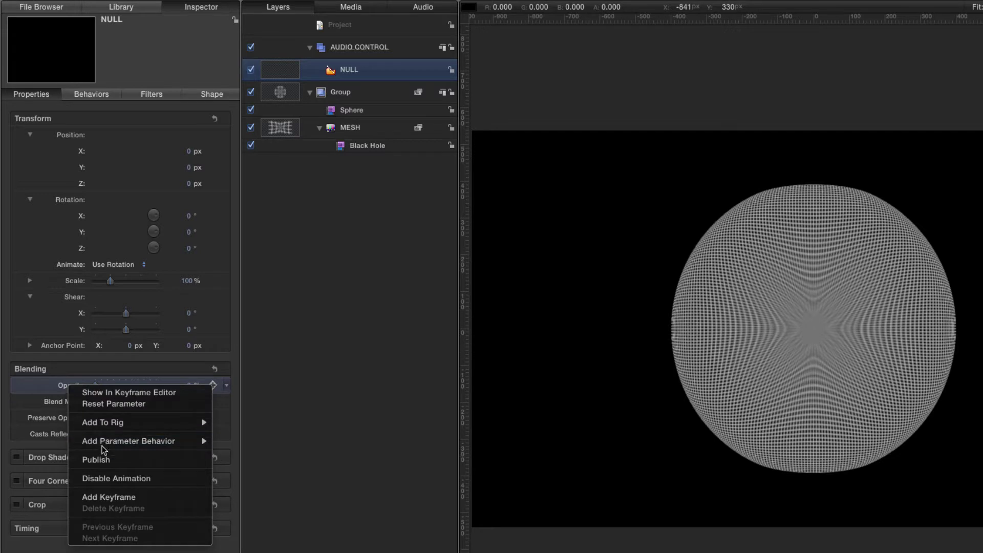
pyautogui.moveTo(108, 448)
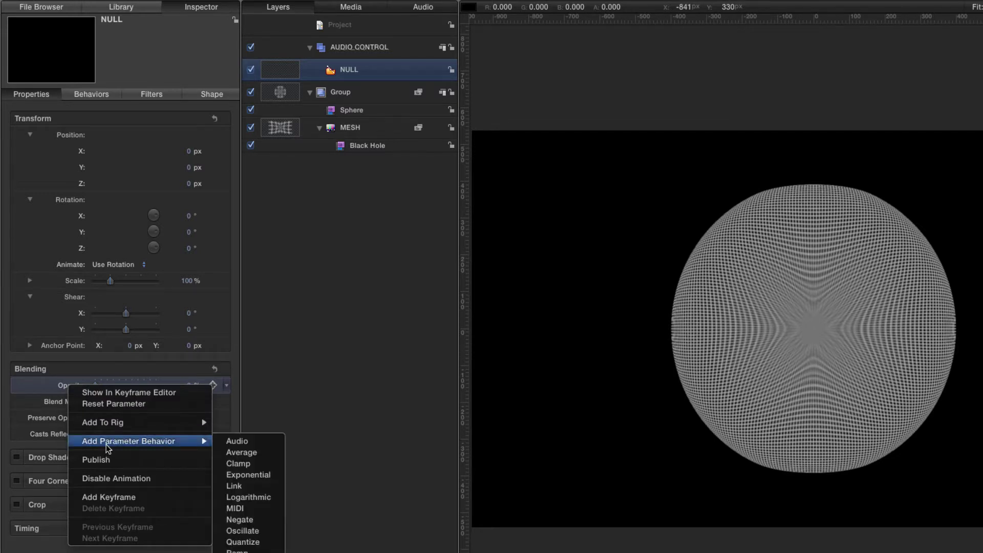
pyautogui.click(244, 442)
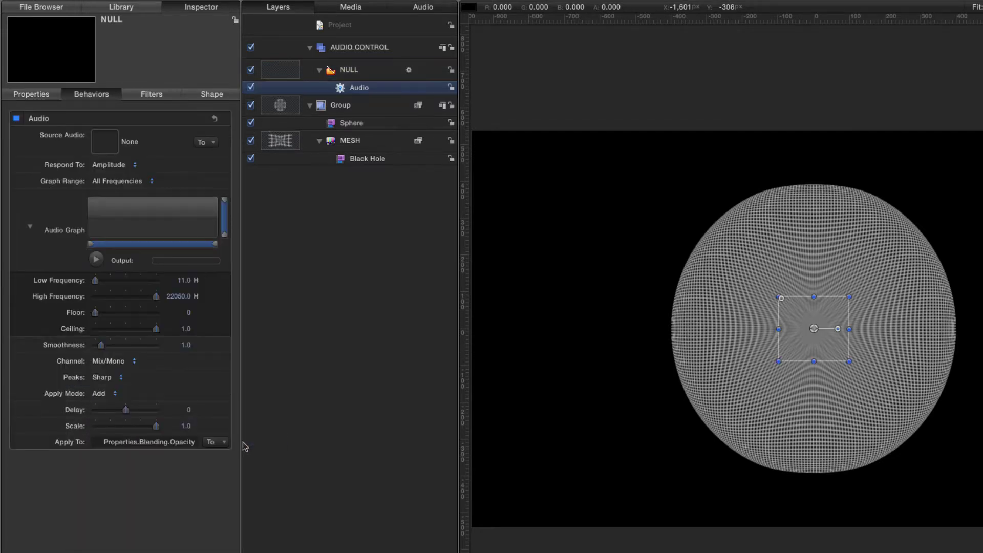
# - Set the Audio behavior's source to the Harmful or Fatal track and its Low Frequency to 25
pyautogui.click(210, 143)
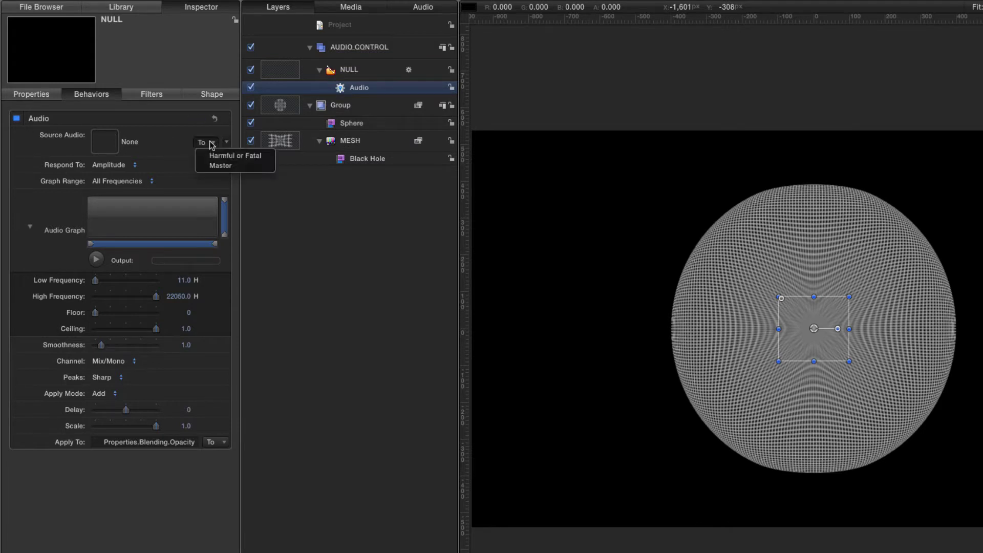
pyautogui.click(253, 157)
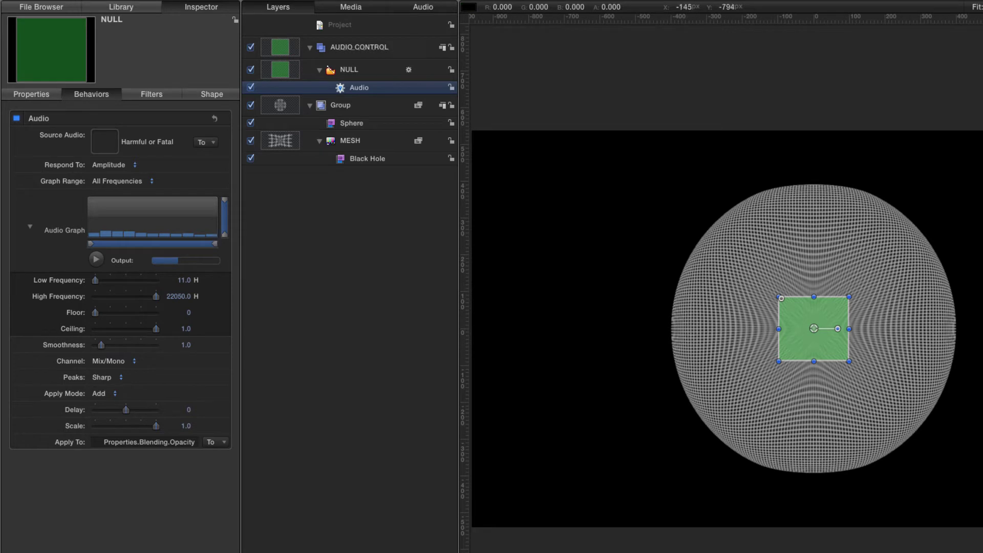
pyautogui.press('space')
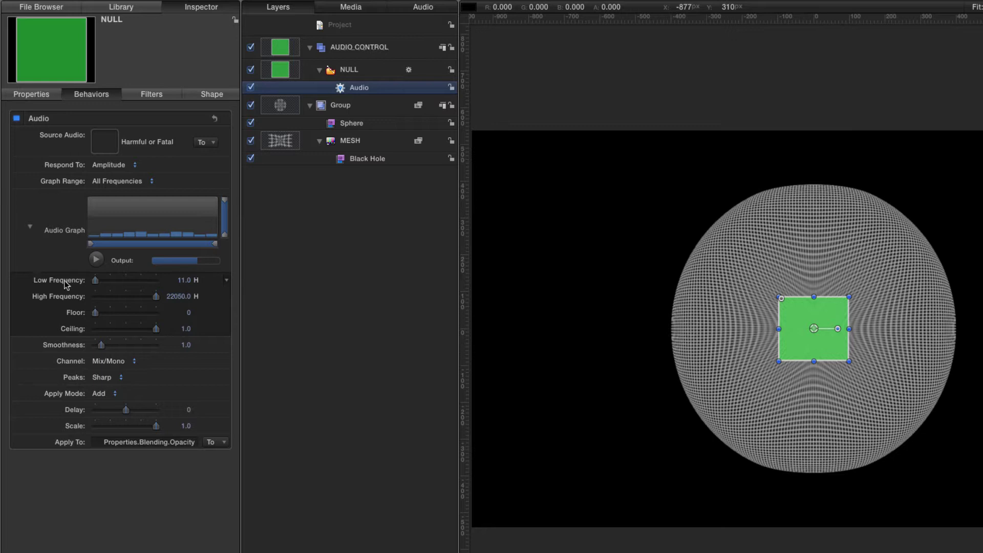
pyautogui.click(184, 281)
pyautogui.write('25')
pyautogui.press('Return')
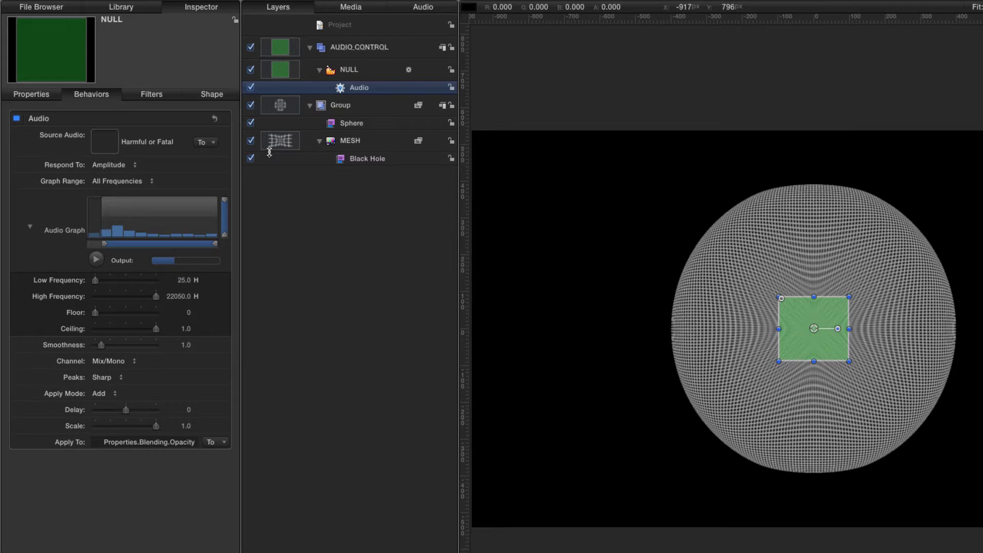
# - Add a Link parameter behavior to the Center X parameter of MESH's Black Hole filter
pyautogui.click(342, 160)
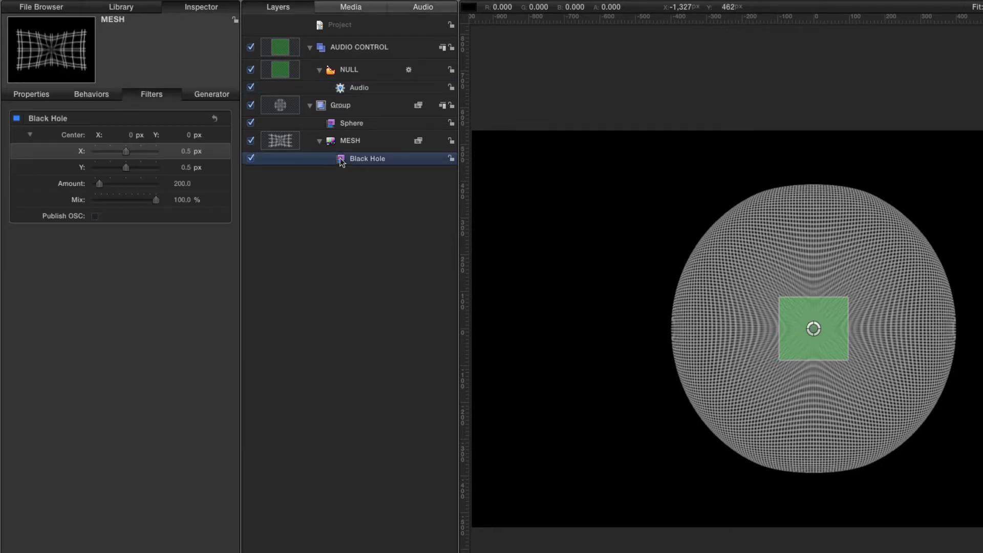
pyautogui.rightClick(70, 153)
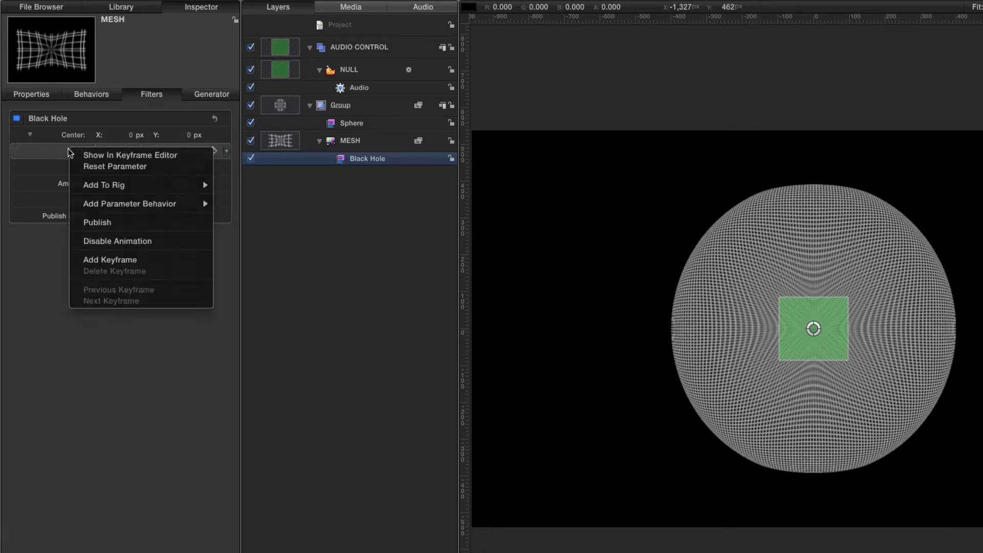
pyautogui.moveTo(118, 209)
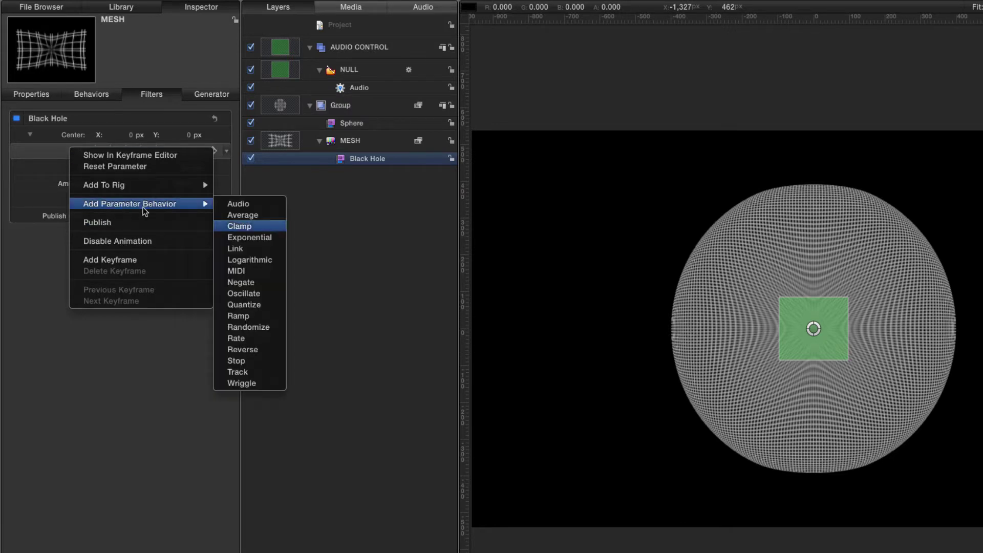
pyautogui.click(257, 251)
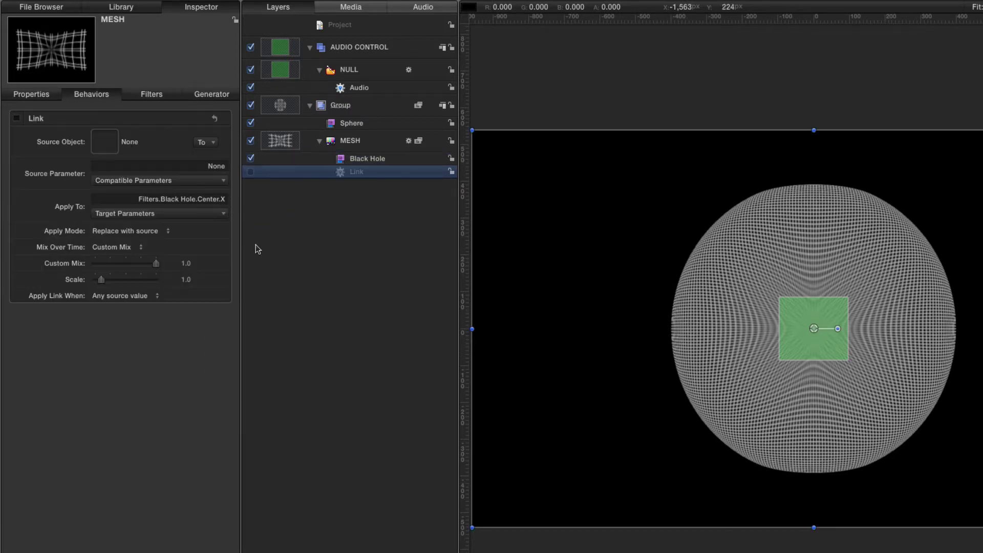
# - Set NULL as the Center X Link's source object and its Properties.Blending.Opacity as the source parameter
pyautogui.moveTo(287, 72); pyautogui.dragTo(103, 141)
pyautogui.moveTo(103, 141); pyautogui.dragTo(104, 143)
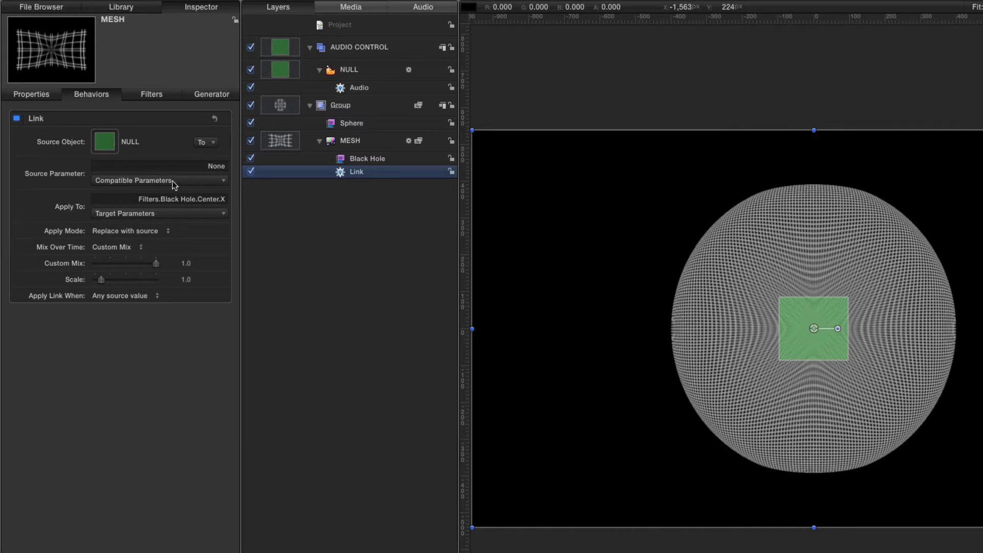
pyautogui.click(227, 183)
pyautogui.moveTo(205, 195)
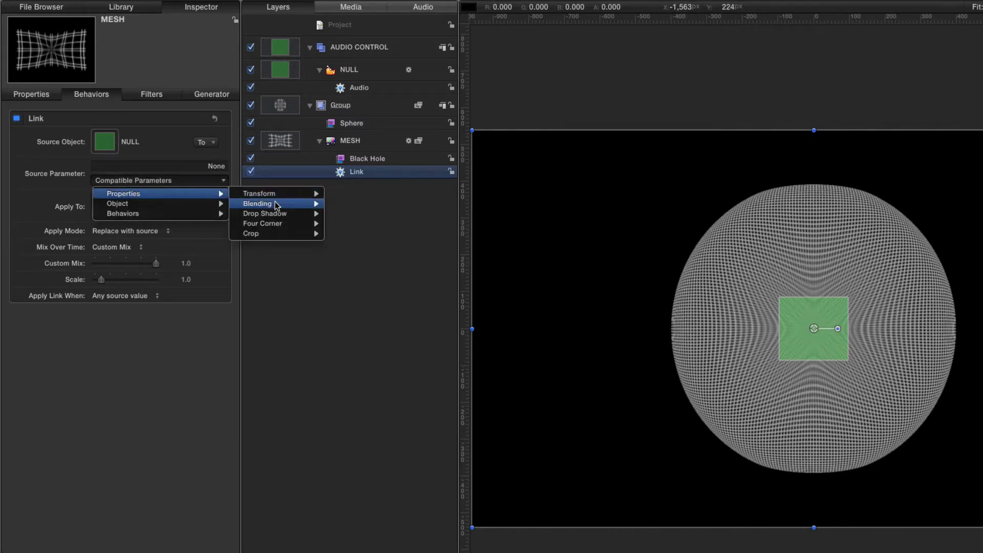
pyautogui.moveTo(277, 206)
pyautogui.click(354, 204)
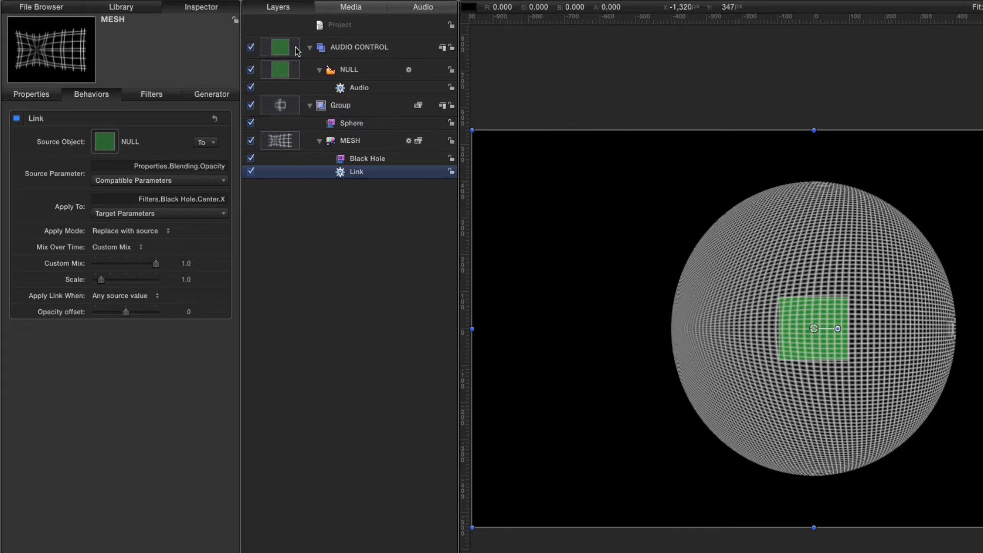
# - Hide the AUDIO CONTROL group and preview the sphere's audio-driven motion
pyautogui.click(250, 48)
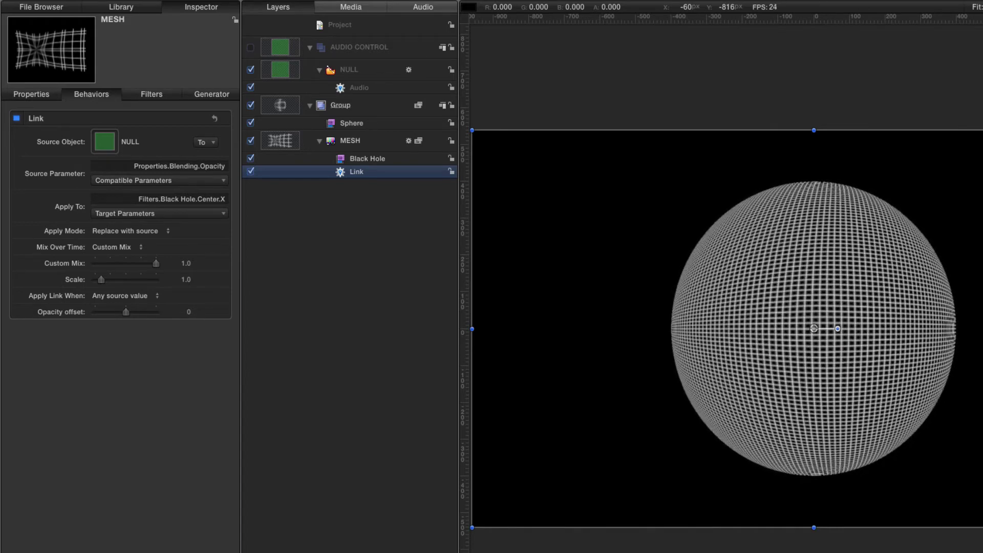
pyautogui.press('space')
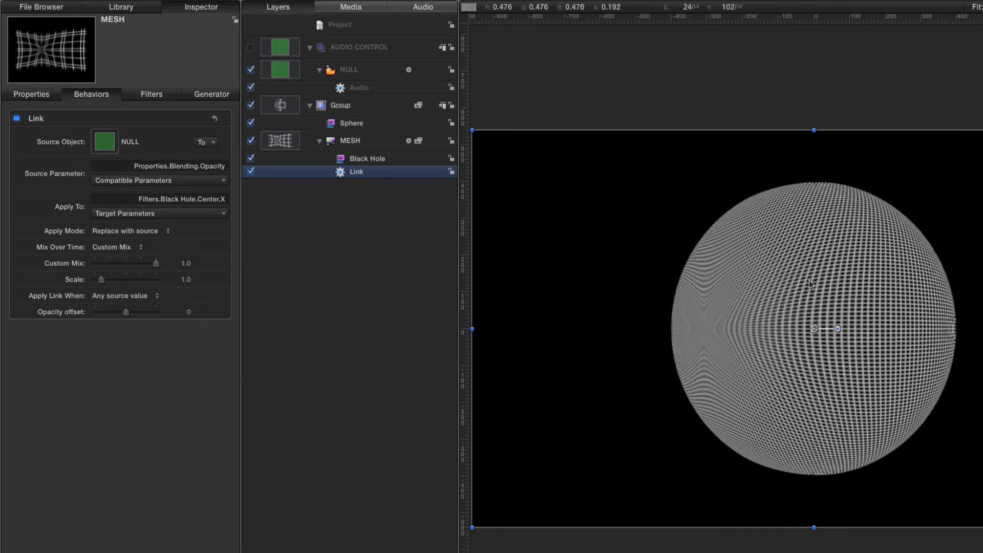
# - Set the Center X Link's Scale to 0.5 and Opacity offset to 50, and preview the animation
pyautogui.click(187, 281)
pyautogui.press('BackSpace')
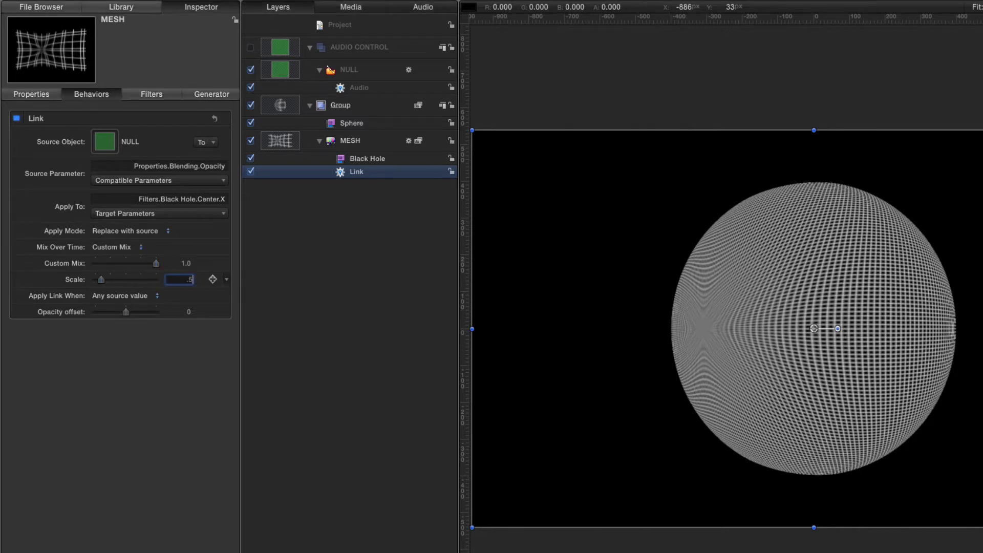
pyautogui.press('Return')
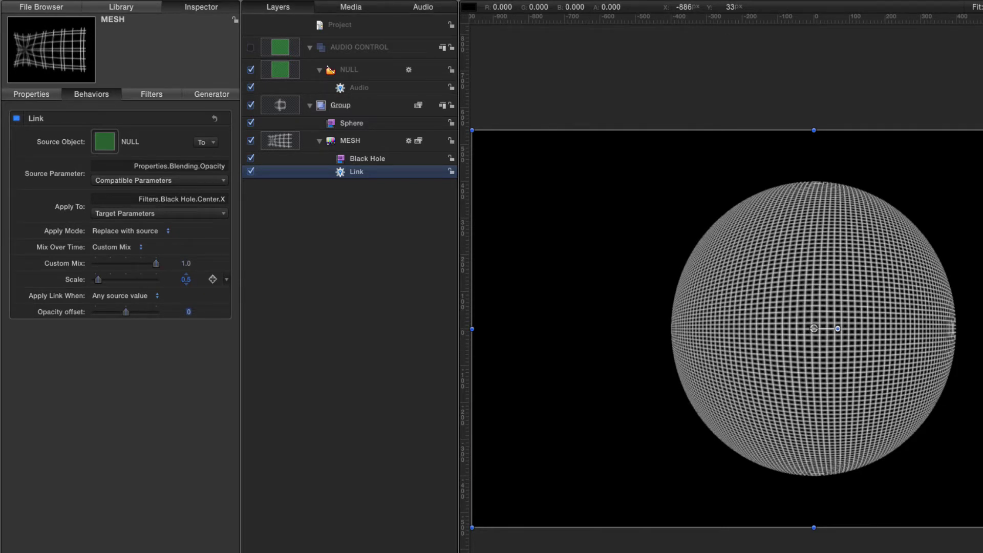
pyautogui.press('Tab')
pyautogui.write('50')
pyautogui.press('Return')
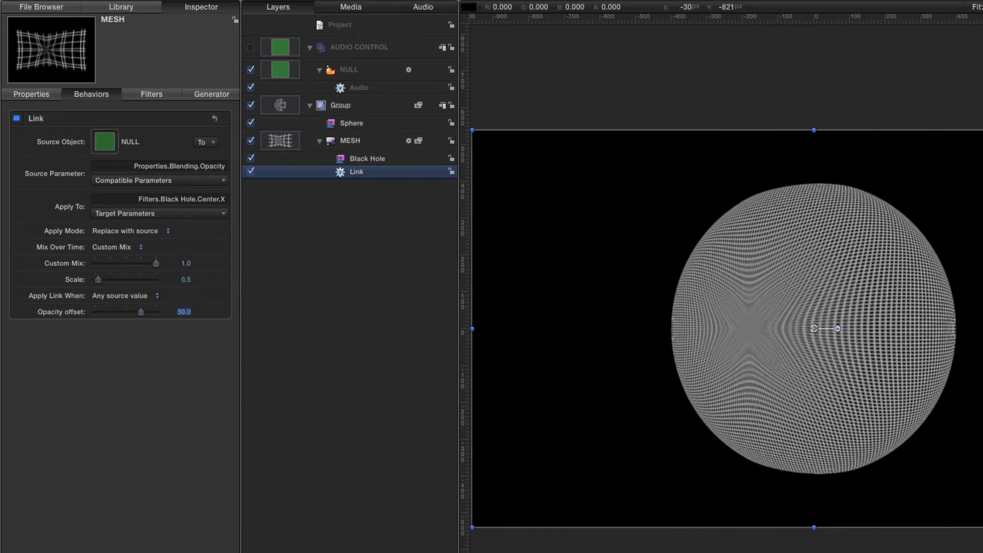
pyautogui.press('space')
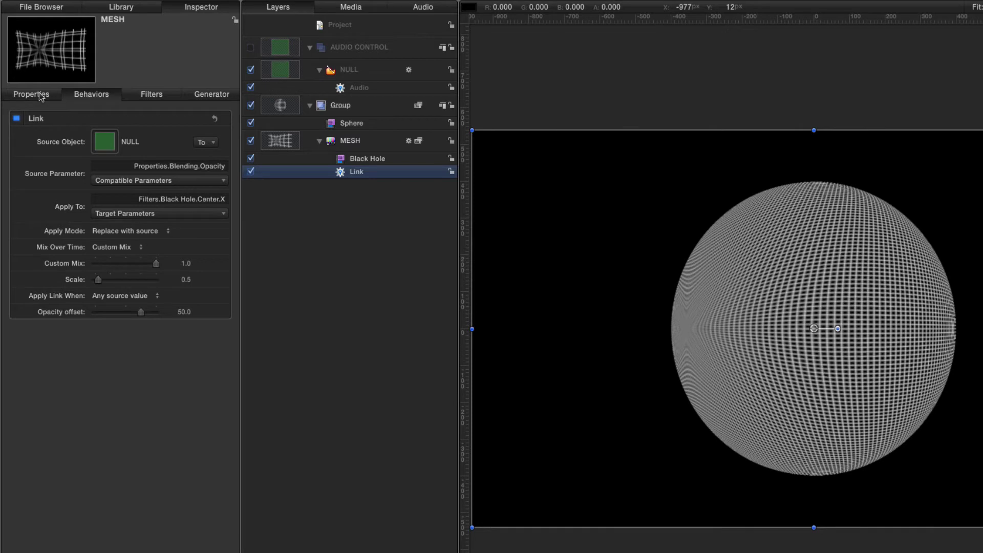
# - Add a Link parameter behavior to the Black Hole filter's Center Y parameter
pyautogui.click(156, 95)
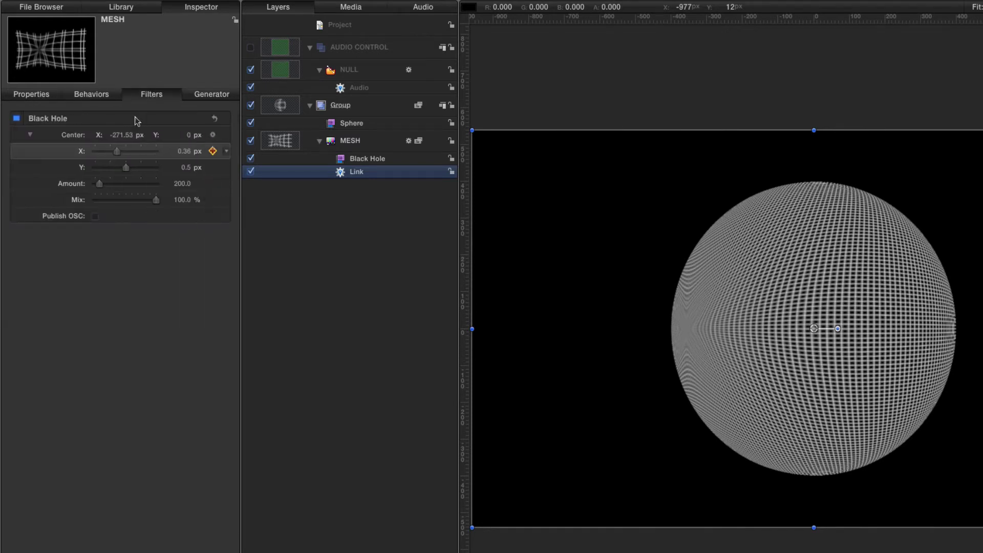
pyautogui.rightClick(63, 168)
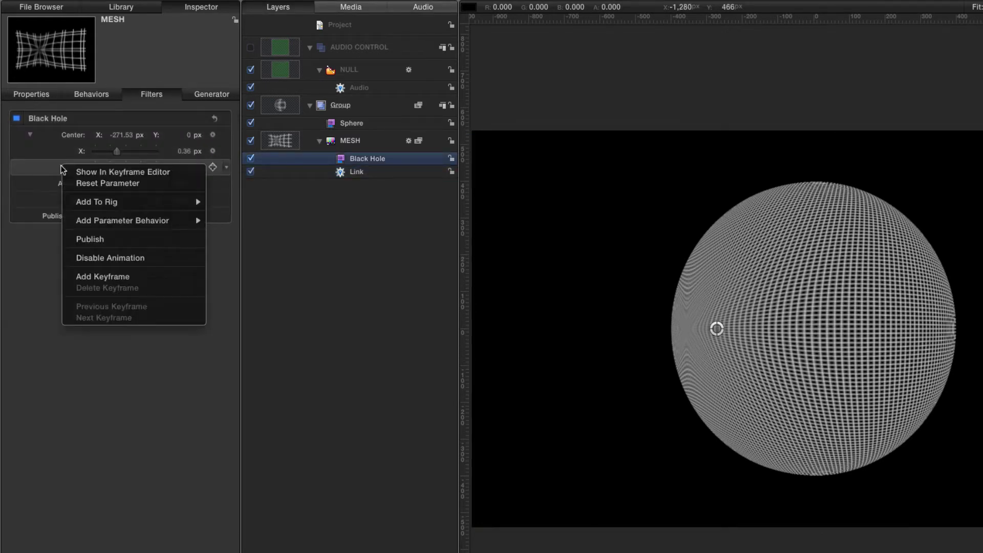
pyautogui.moveTo(129, 225)
pyautogui.click(230, 268)
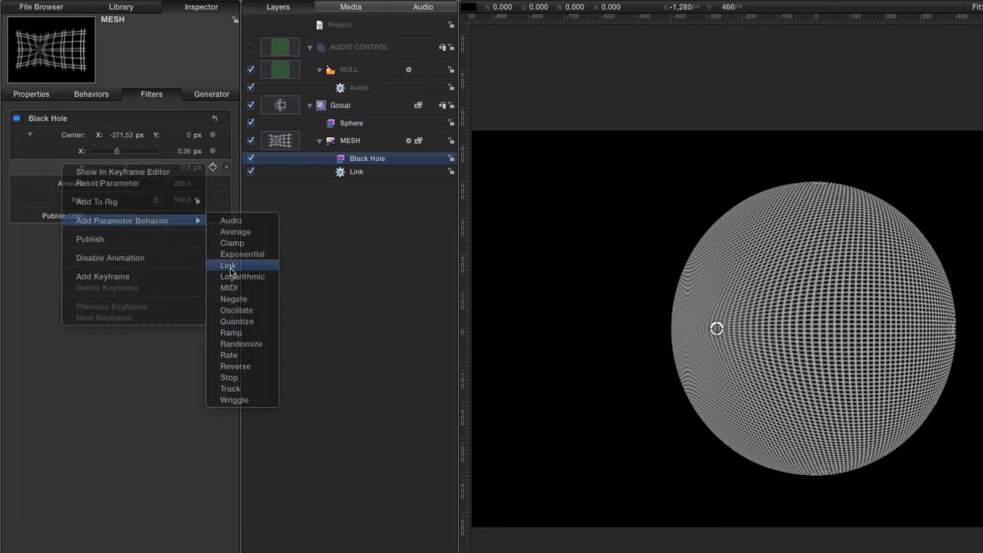
# - Set NULL as the Center Y Link's source object and its Properties.Blending.Opacity as the source parameter
pyautogui.moveTo(293, 70); pyautogui.dragTo(108, 142)
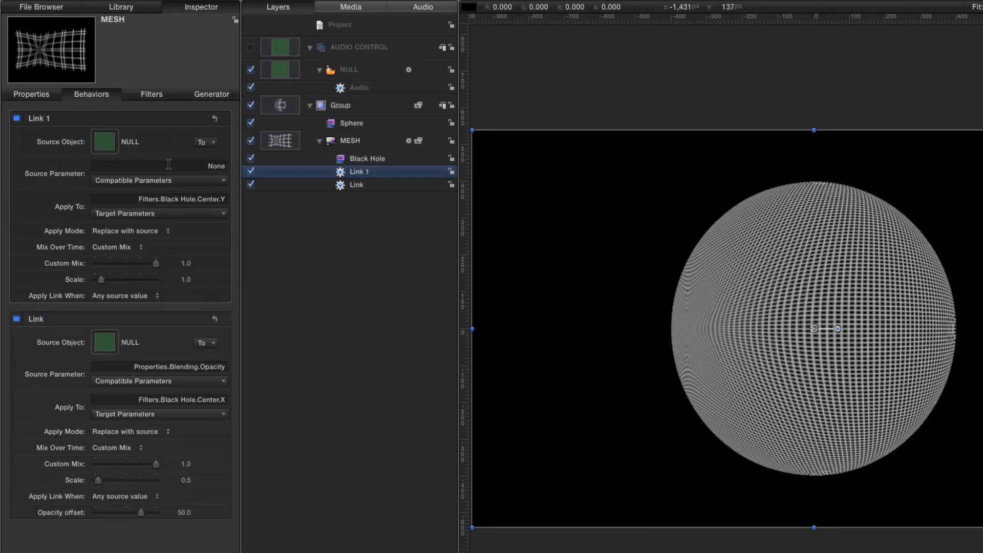
pyautogui.click(145, 181)
pyautogui.moveTo(164, 194)
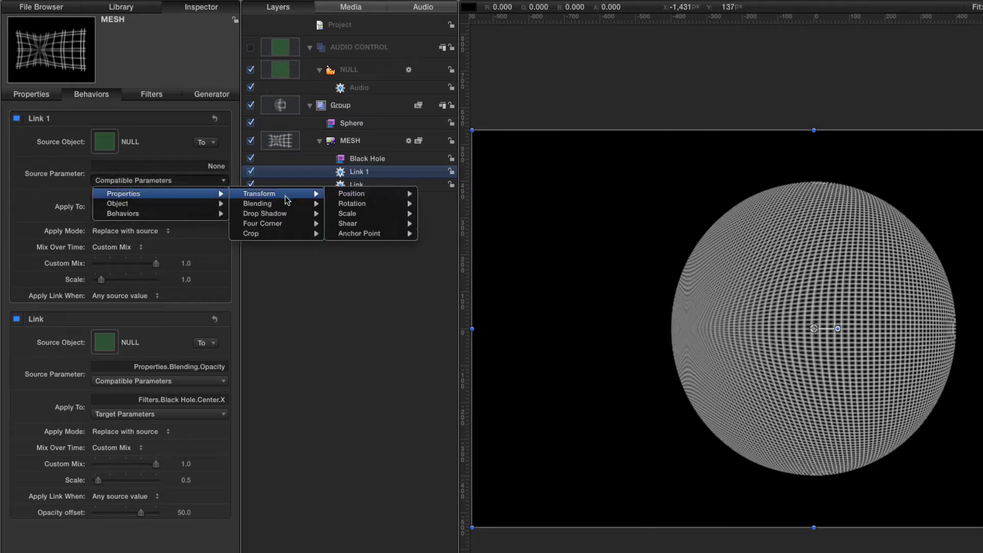
pyautogui.moveTo(285, 204)
pyautogui.click(352, 204)
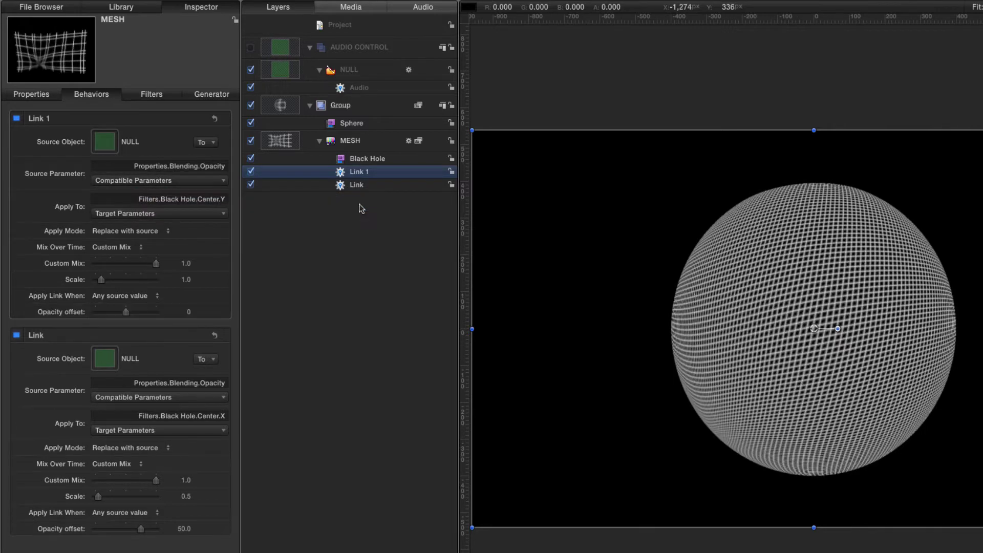
# - Set the Center Y Link's Scale to 0.5 and Opacity offset to 50, and play back the animation
pyautogui.doubleClick(186, 280)
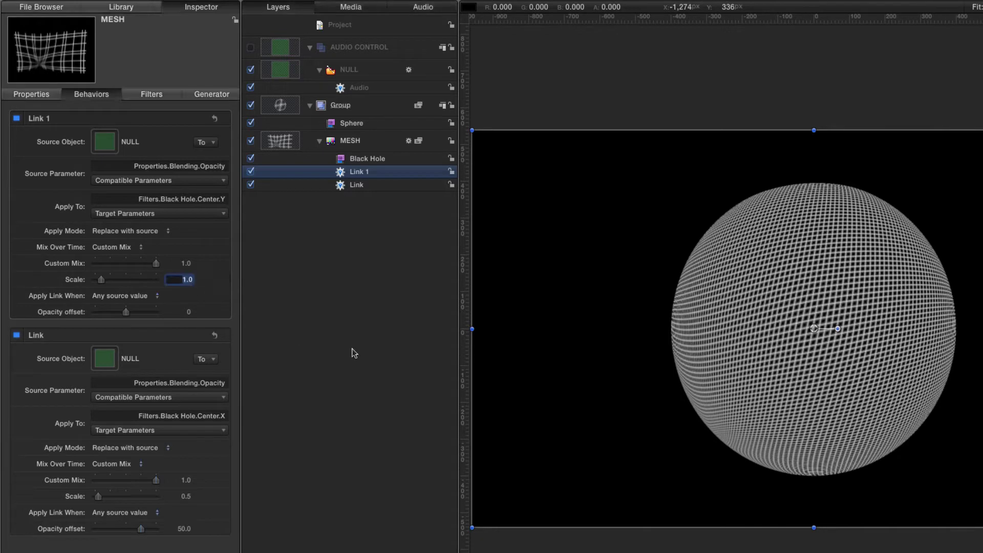
pyautogui.press('BackSpace')
pyautogui.write('.5')
pyautogui.press('Tab')
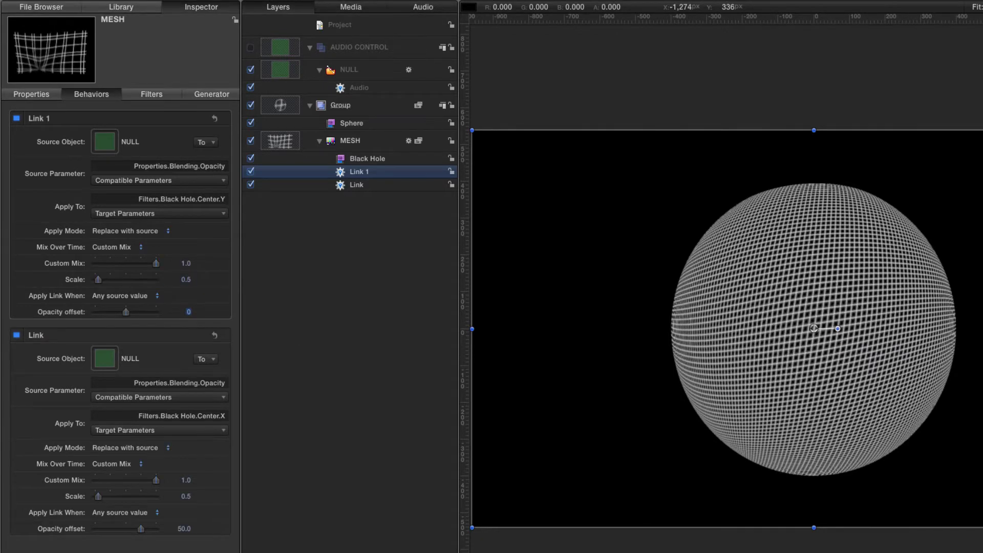
pyautogui.write('50')
pyautogui.press('Return')
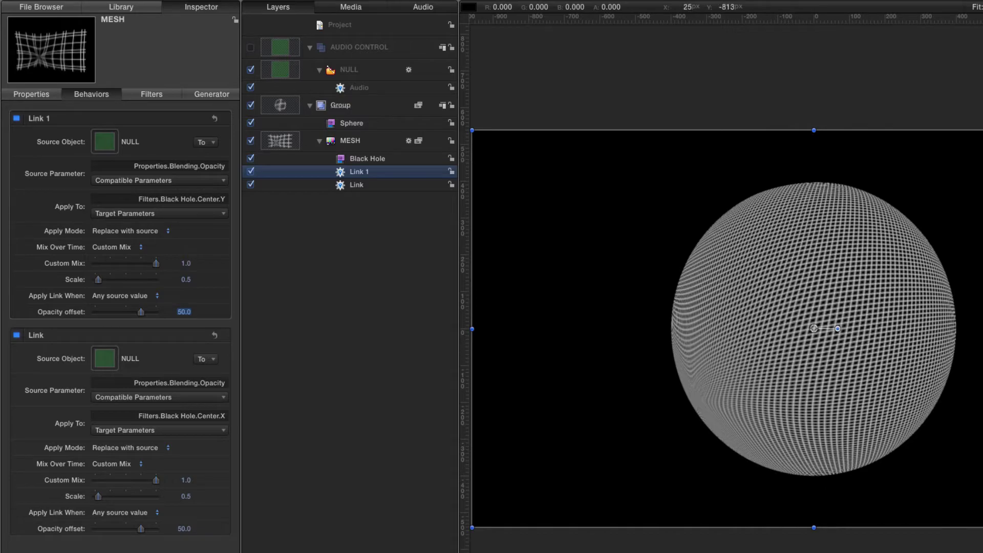
pyautogui.press('space')
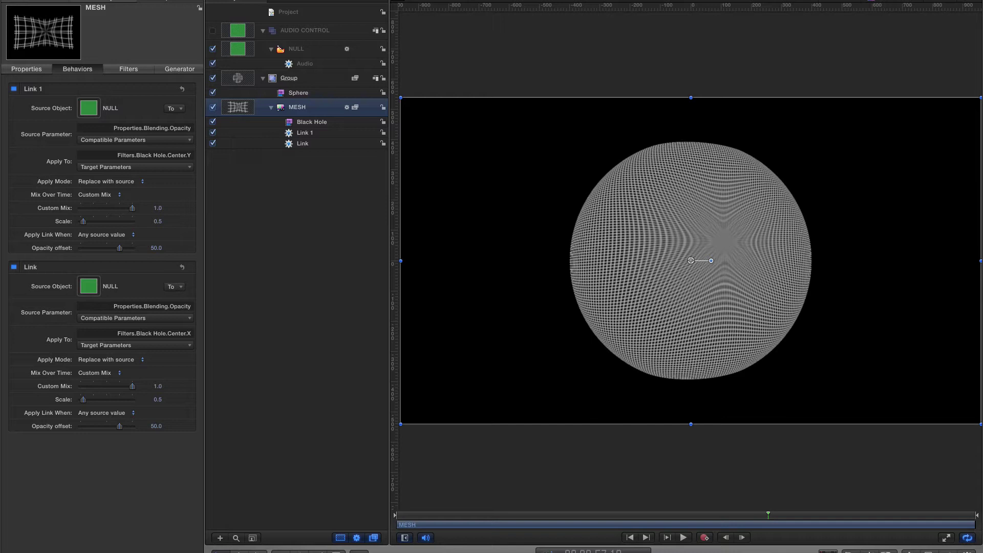
# - Apply the Twirl filter from the Distortion category to the MESH generator
pyautogui.press('super+2')
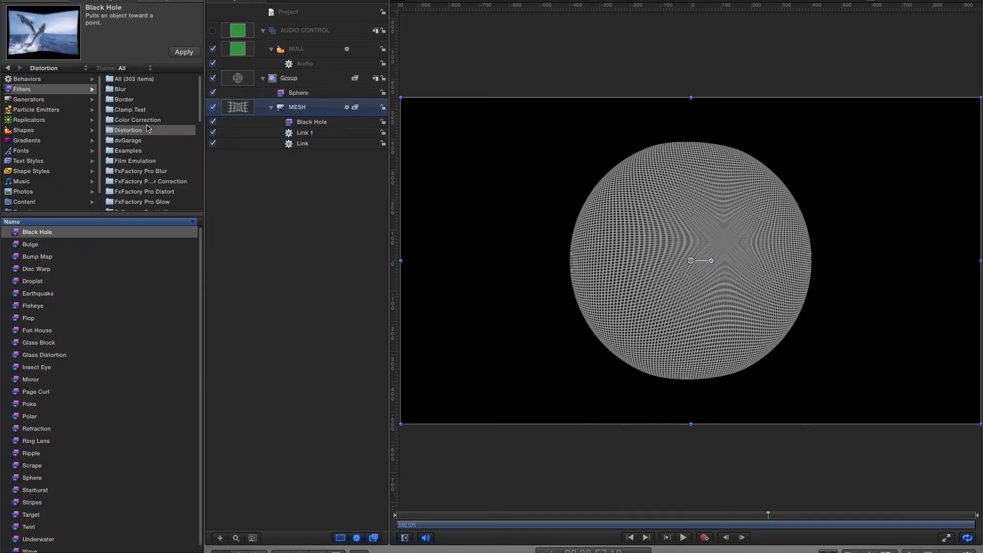
pyautogui.click(23, 528)
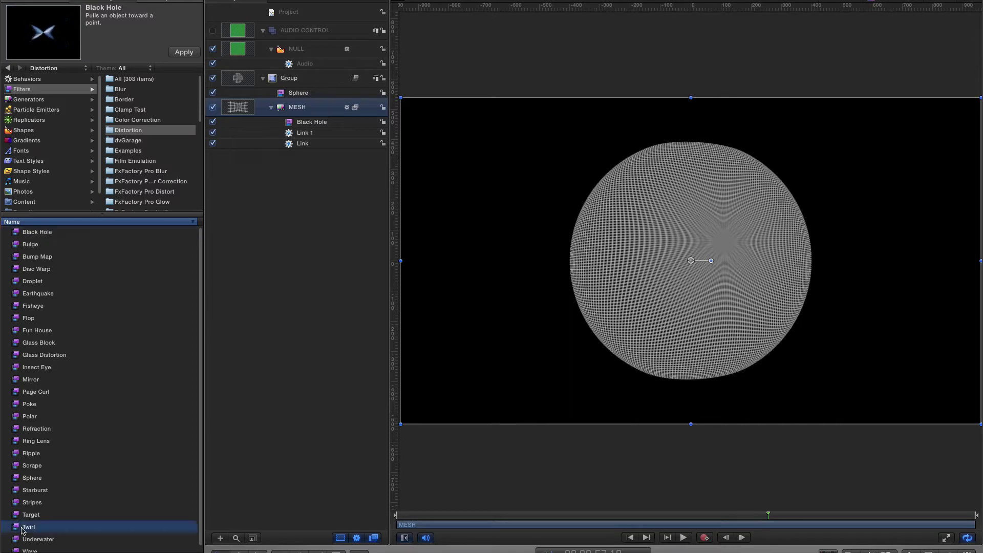
pyautogui.click(172, 55)
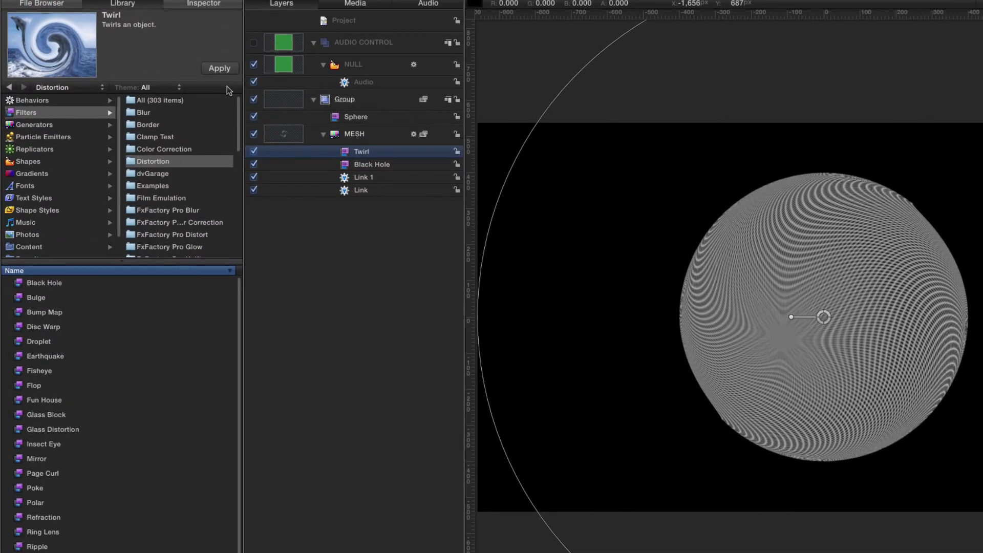
# - Set the MESH Twirl filter's Amount to 1.0 and its Twirl angle to 0°
pyautogui.press('super+3')
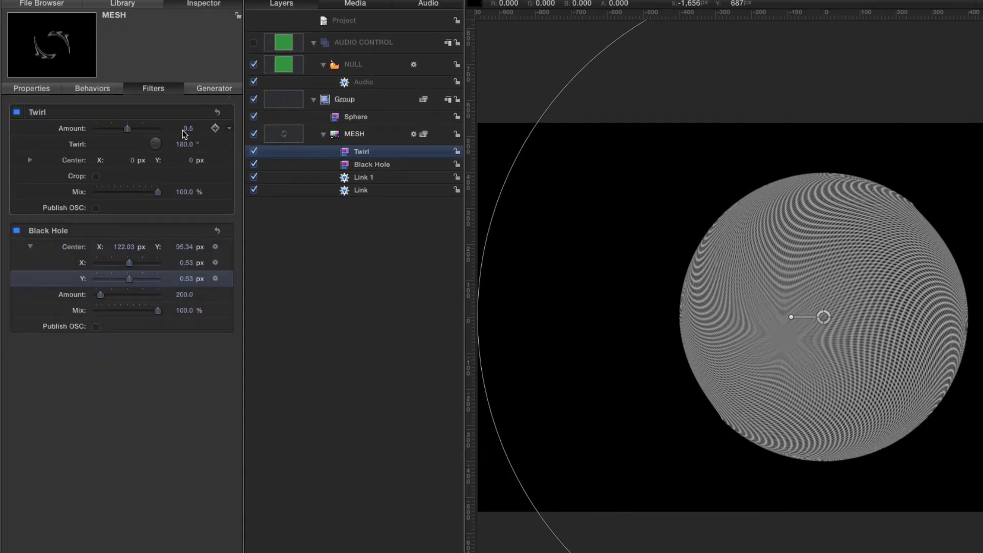
pyautogui.moveTo(128, 128); pyautogui.dragTo(215, 134)
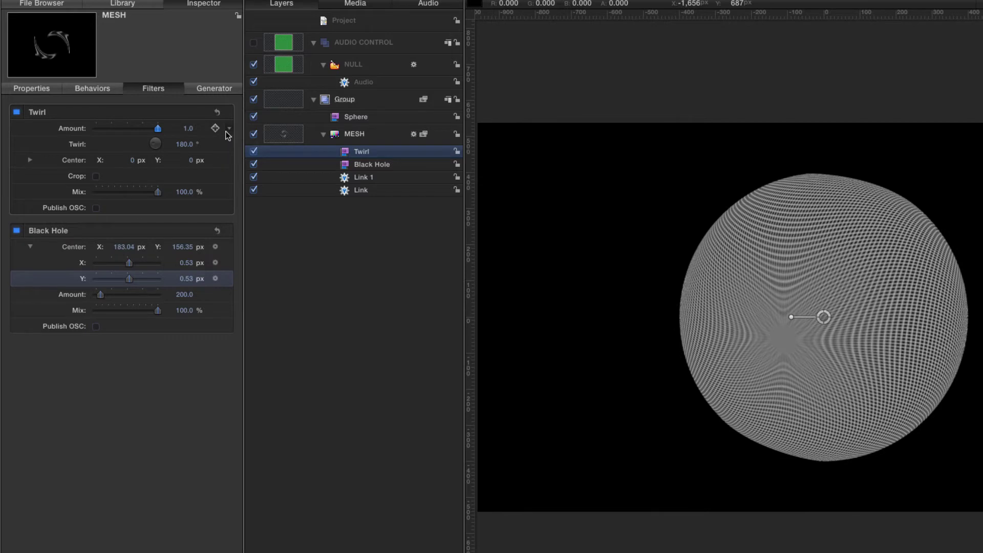
pyautogui.click(188, 145)
pyautogui.write('0')
pyautogui.press('Return')
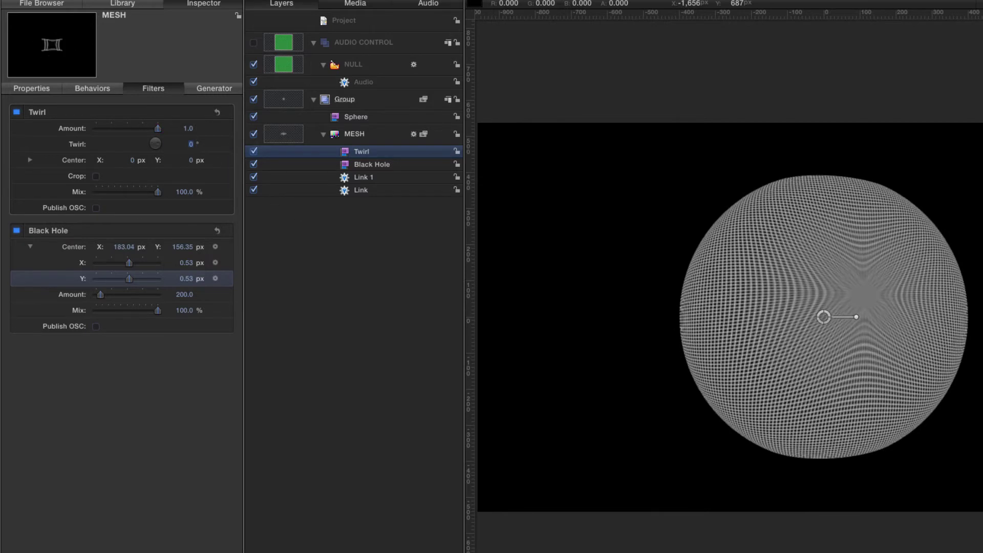
# - Add a Link parameter behavior to the Twirl parameter of the MESH's Twirl filter
pyautogui.click(67, 149)
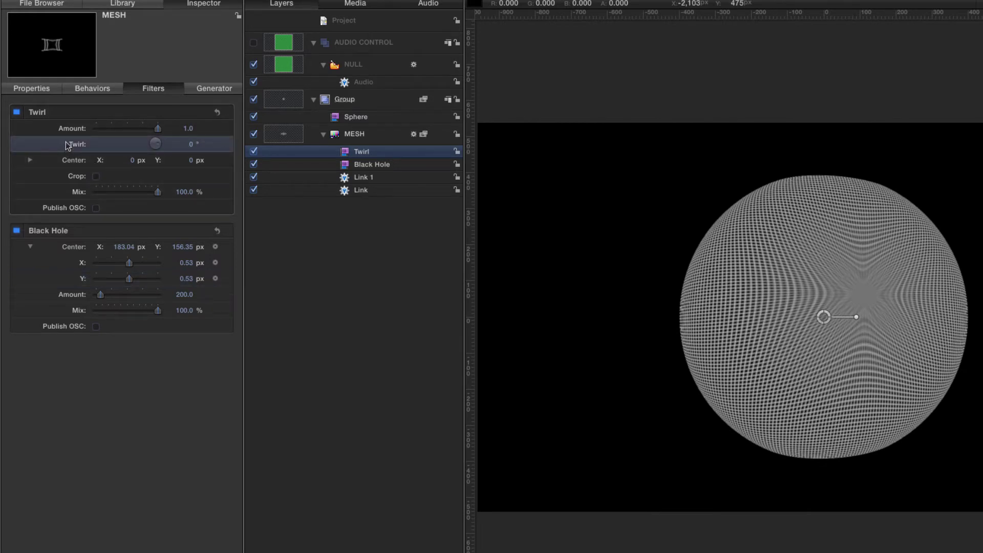
pyautogui.rightClick(67, 146)
pyautogui.moveTo(116, 197)
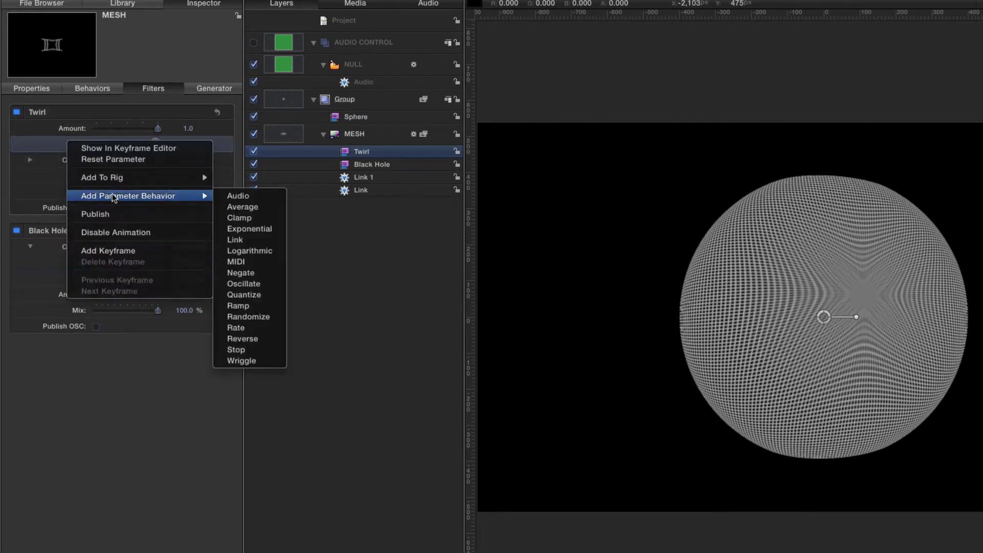
pyautogui.click(236, 241)
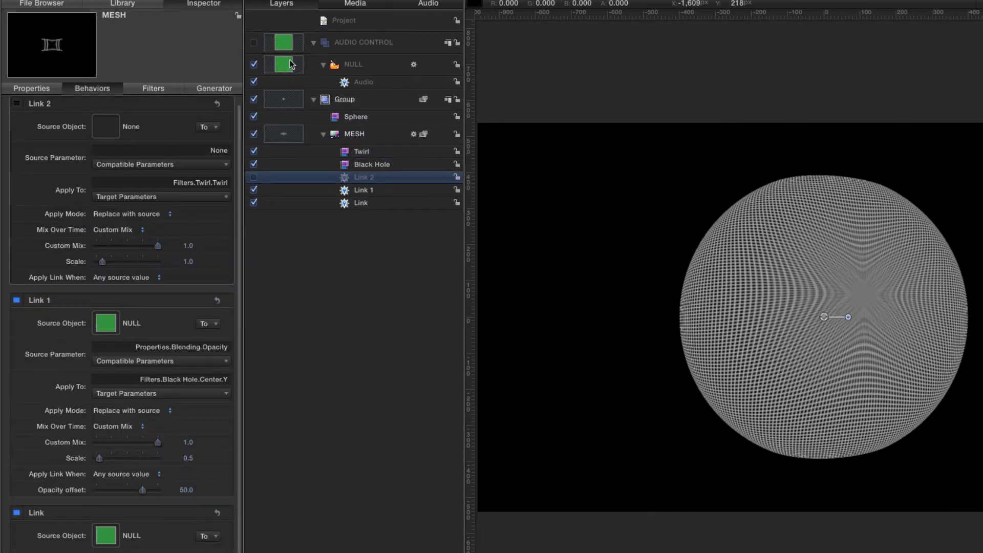
# - Set NULL as the Twirl Link's source object with Properties.Blending.Opacity as source parameter, and play back the animation
pyautogui.moveTo(293, 67); pyautogui.dragTo(98, 128)
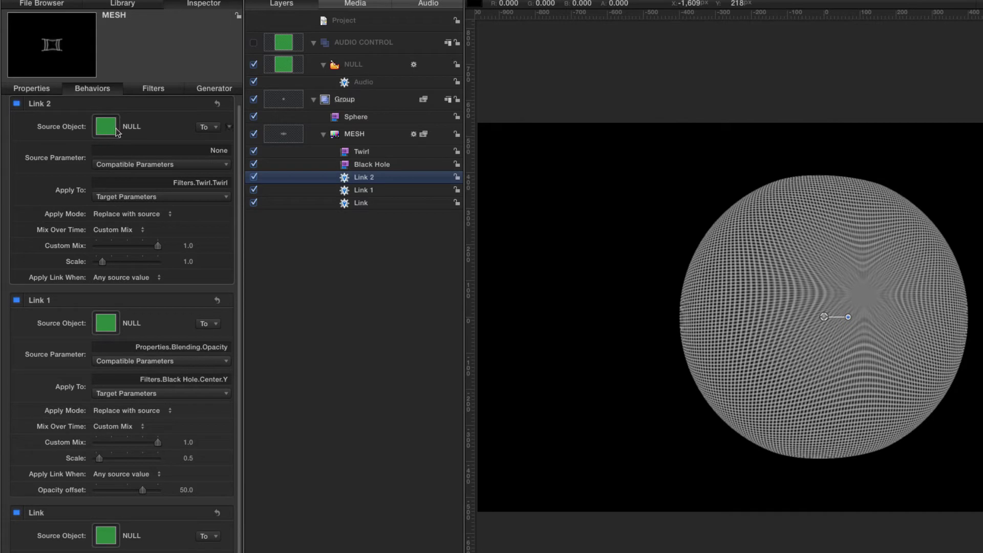
pyautogui.click(140, 166)
pyautogui.moveTo(144, 178)
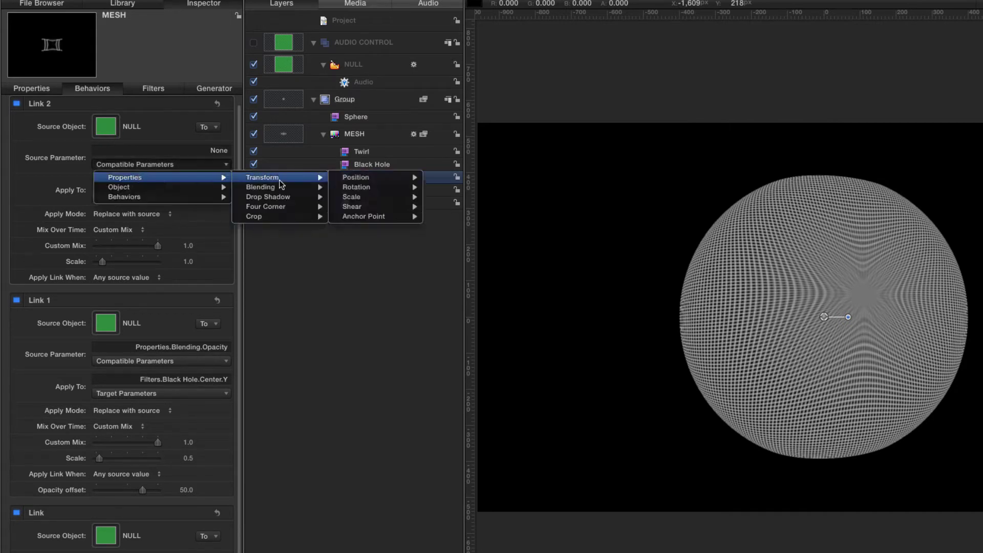
pyautogui.moveTo(277, 187)
pyautogui.click(369, 188)
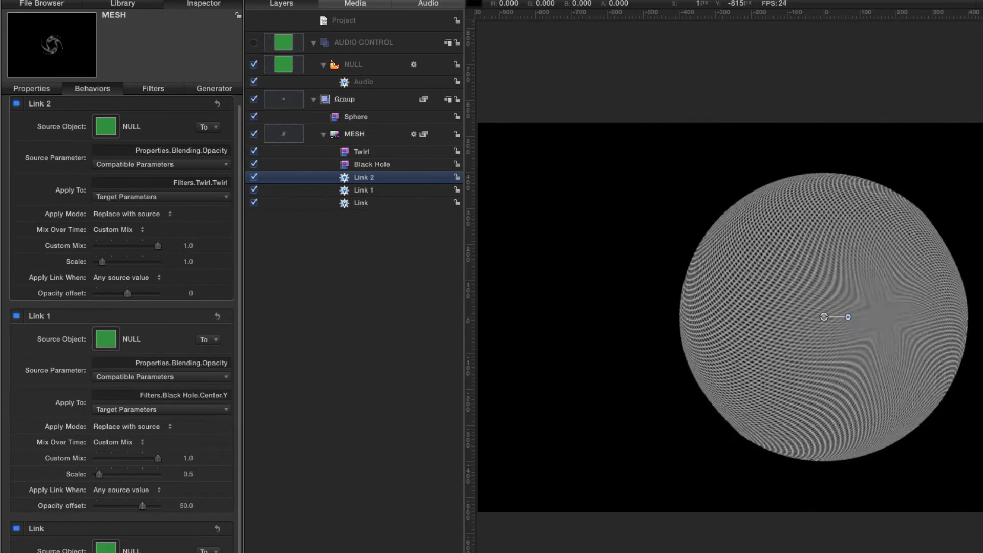
pyautogui.press('space')
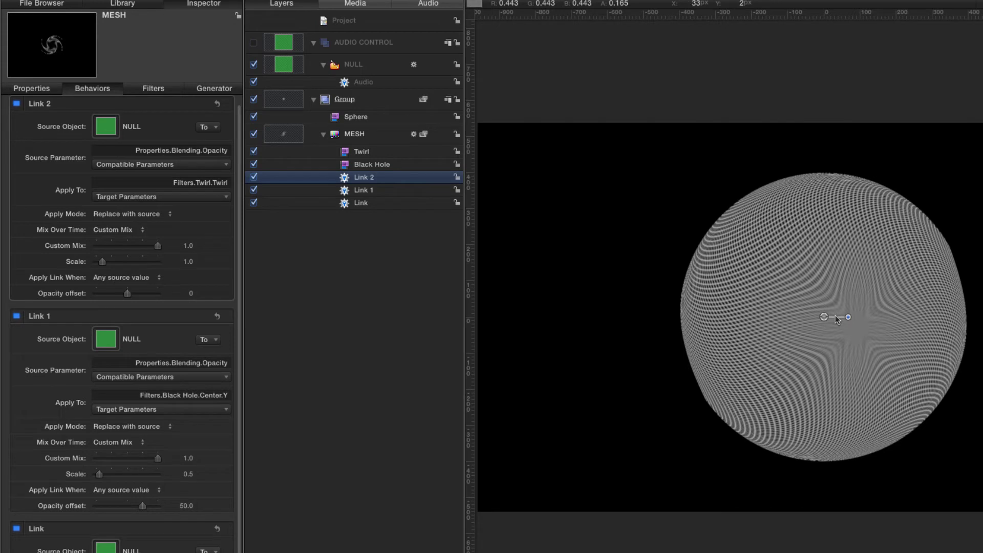
# - Create a new group directly above the MESH layer and name it MATTE
pyautogui.click(283, 136)
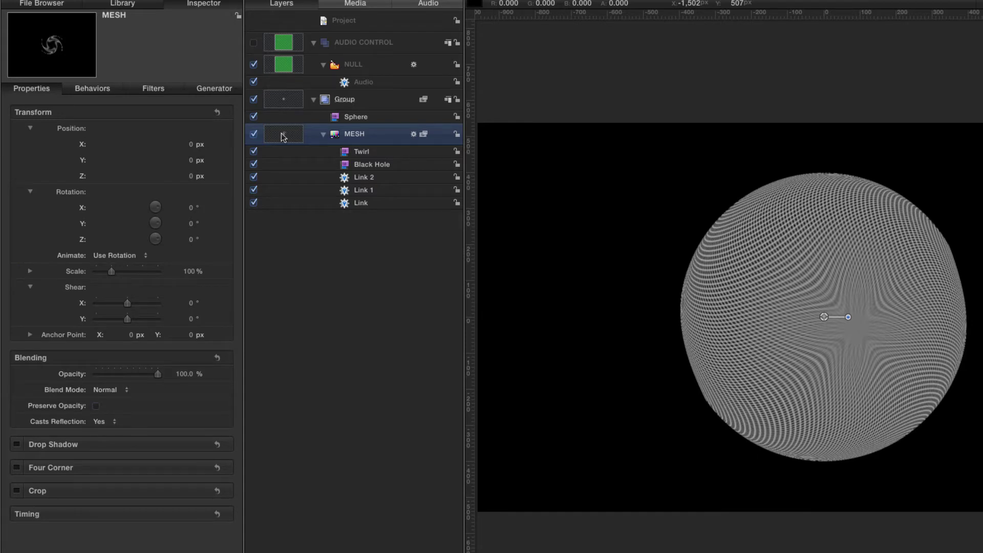
pyautogui.press('super+shift+n')
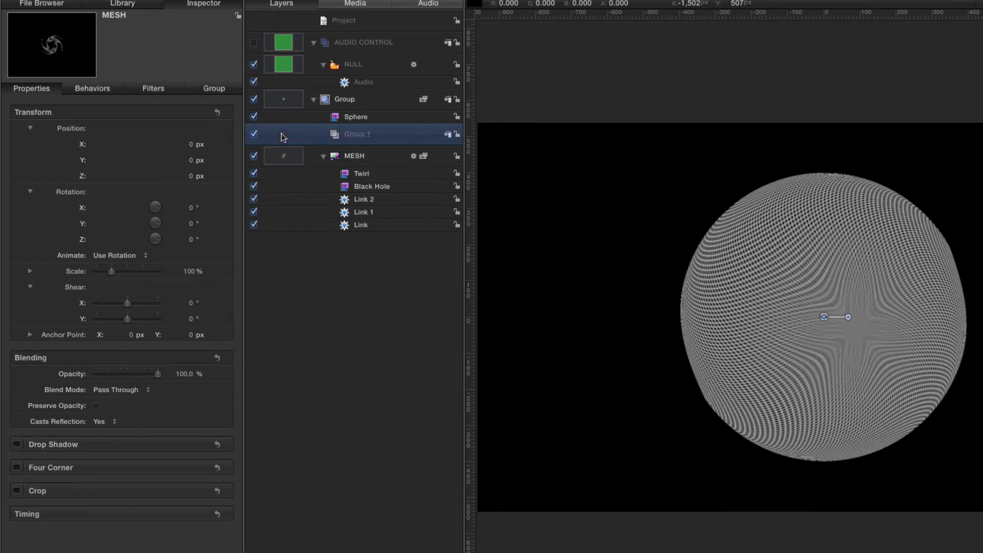
pyautogui.doubleClick(357, 136)
pyautogui.write('MATTE')
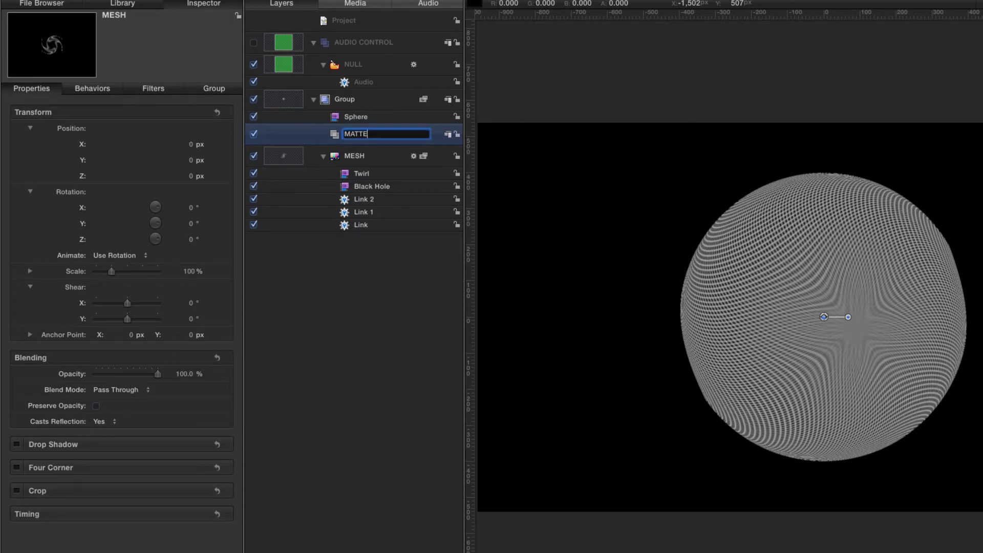
pyautogui.press('Return')
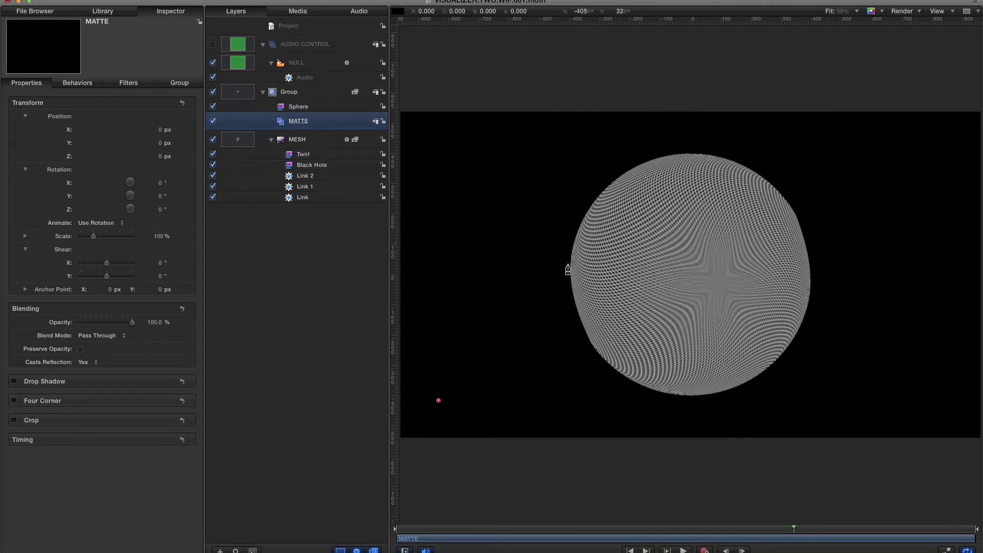
# - Draw a wavy Bezier path across the canvas, cresting at the sphere's left edge, dipping just below it and rising toward the upper right
pyautogui.moveTo(568, 264); pyautogui.dragTo(678, 272)
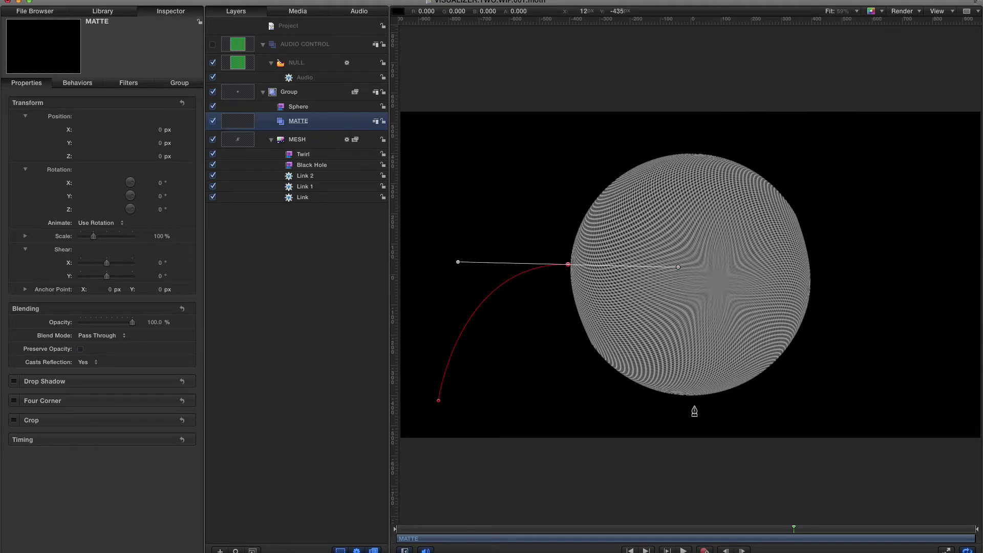
pyautogui.moveTo(695, 406); pyautogui.dragTo(783, 398)
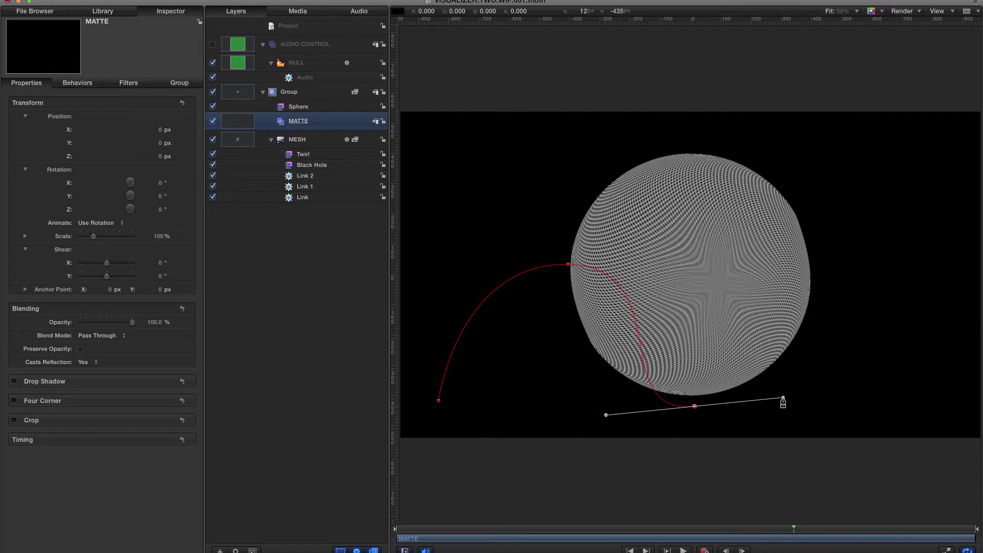
pyautogui.moveTo(881, 214); pyautogui.dragTo(980, 197)
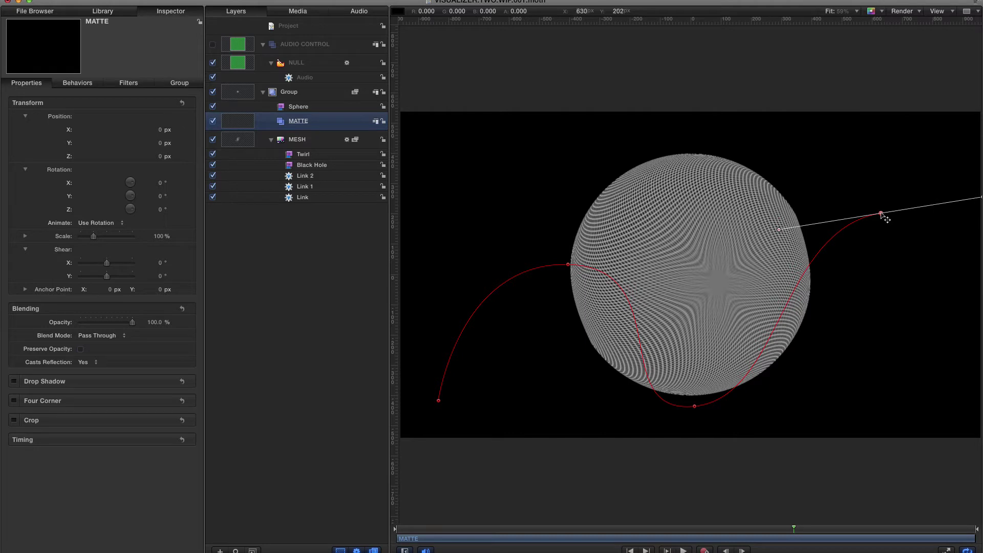
pyautogui.moveTo(882, 214); pyautogui.dragTo(927, 188)
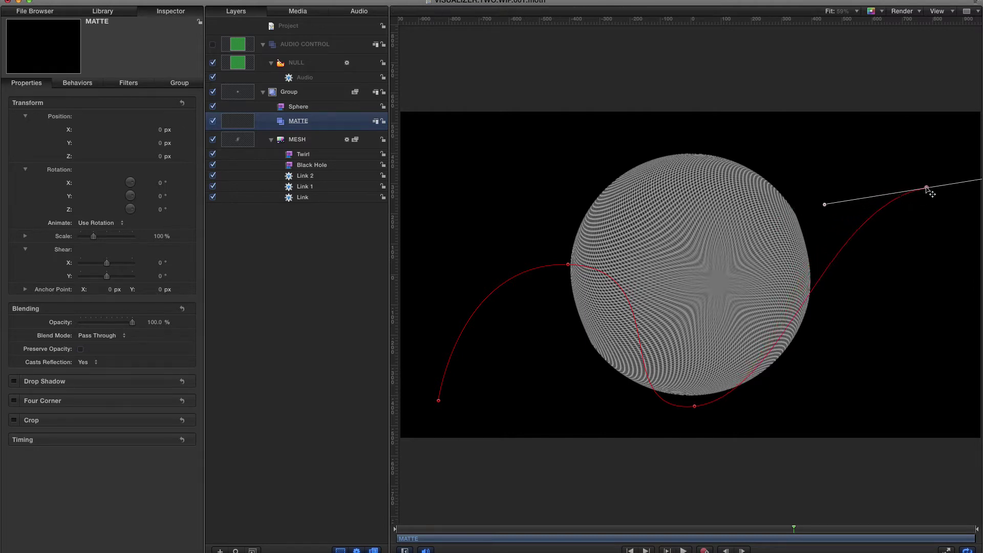
# - Set the Bezier tool's fill color to mid gray and finish the path as an open shape
pyautogui.press('F7')
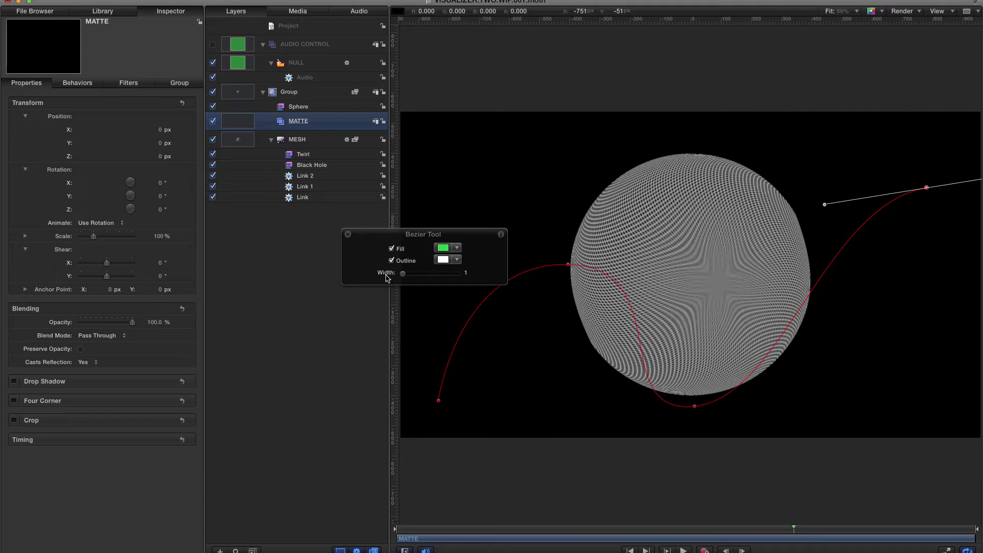
pyautogui.click(442, 249)
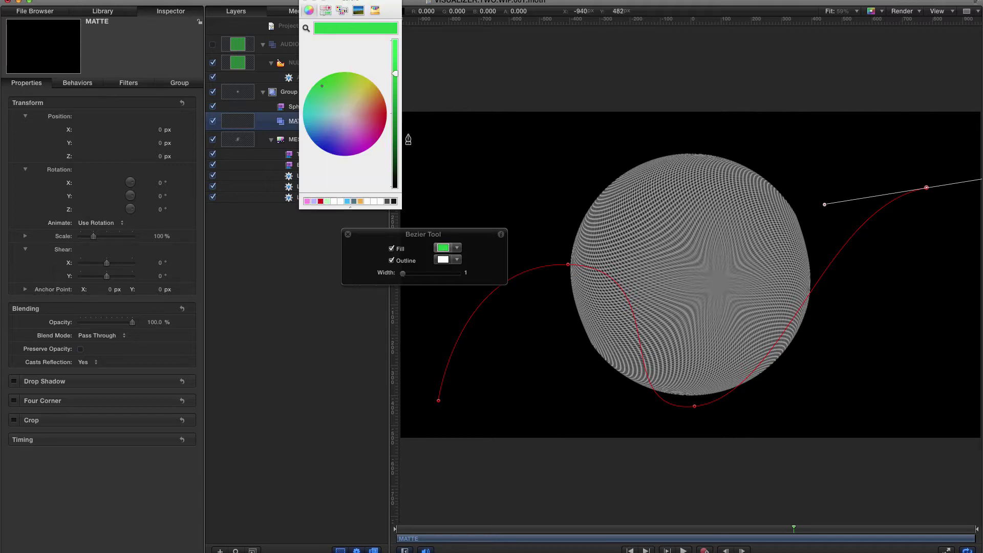
pyautogui.click(334, 202)
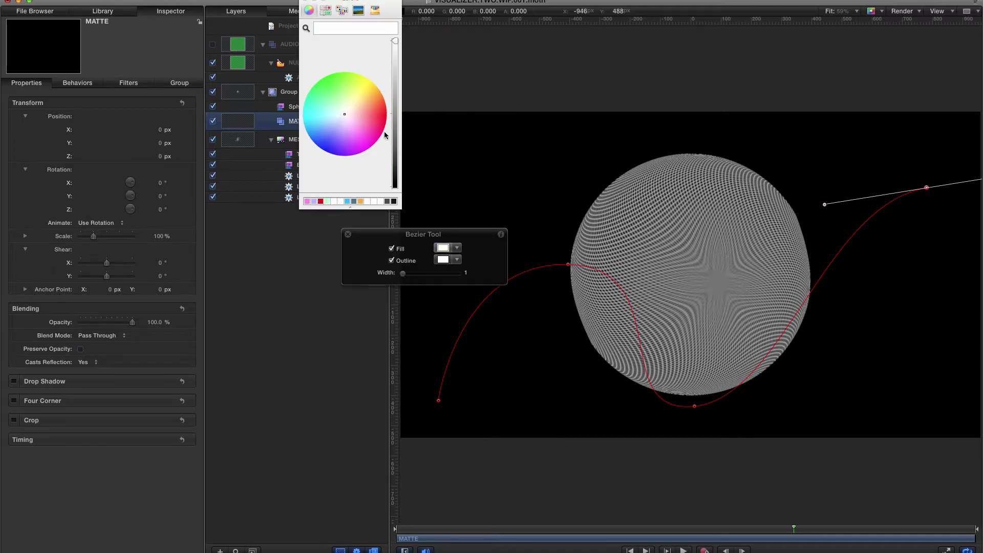
pyautogui.click(396, 122)
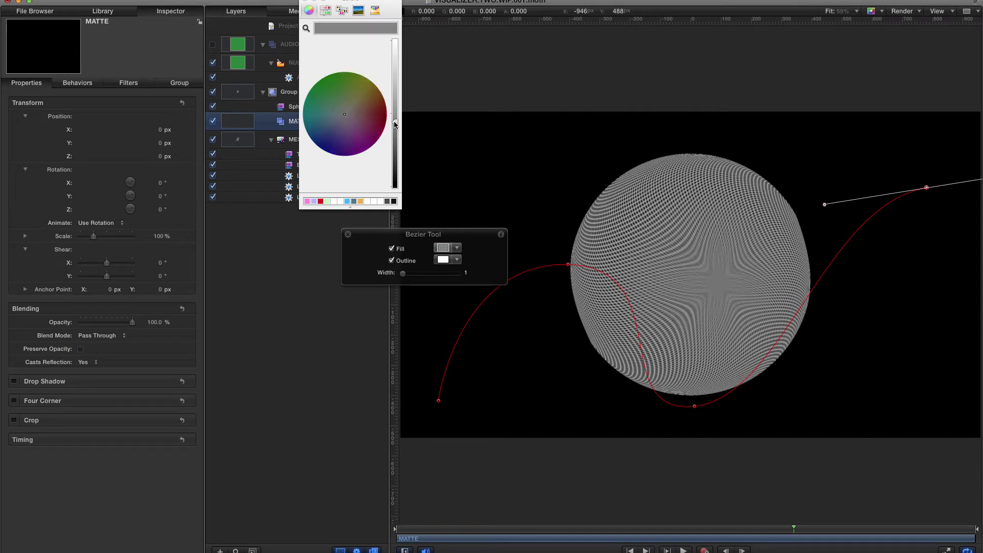
pyautogui.moveTo(395, 127); pyautogui.dragTo(395, 131)
pyautogui.press('Return')
pyautogui.click(307, 1)
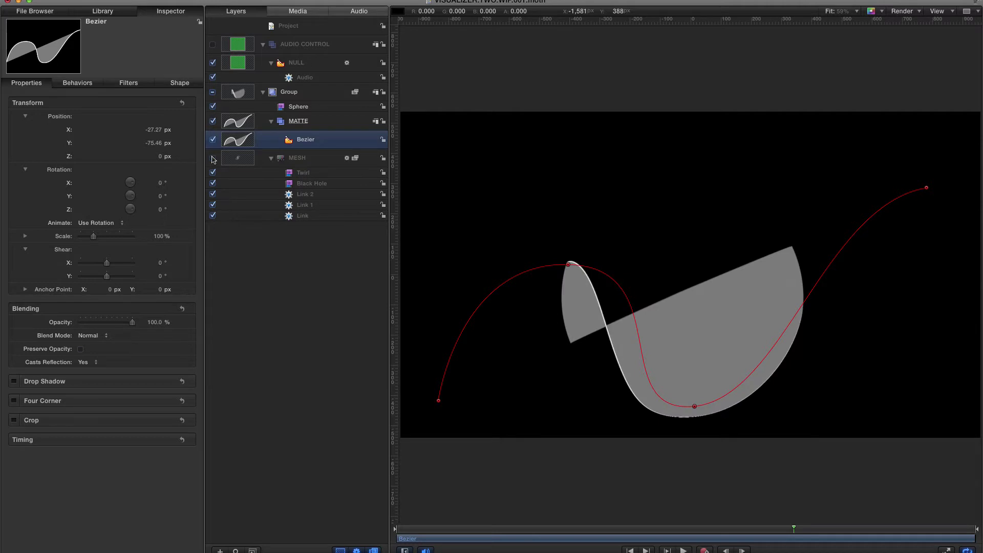
# - Turn off the MESH layer and the group's Sphere filter, and reset the Bezier shape's Transform values
pyautogui.click(213, 106)
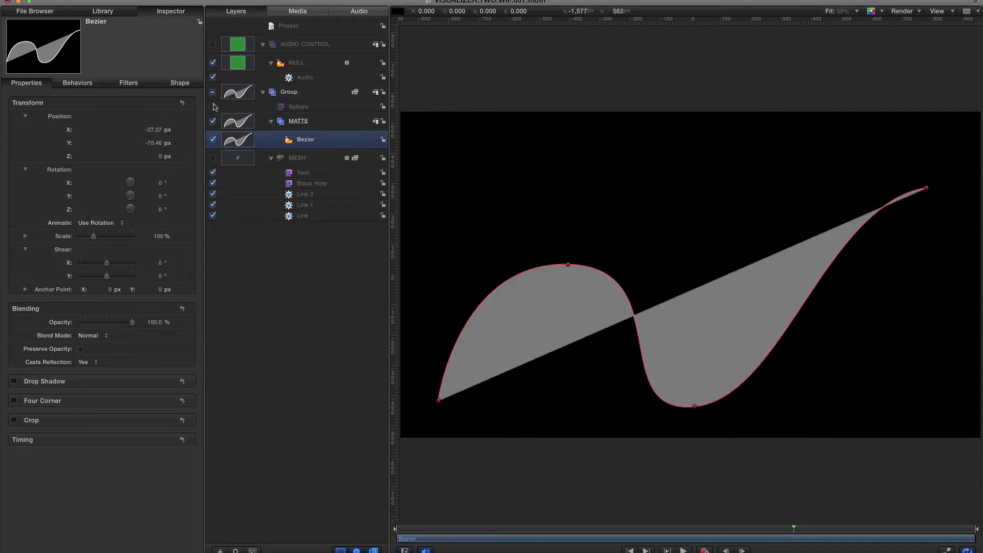
pyautogui.click(506, 315)
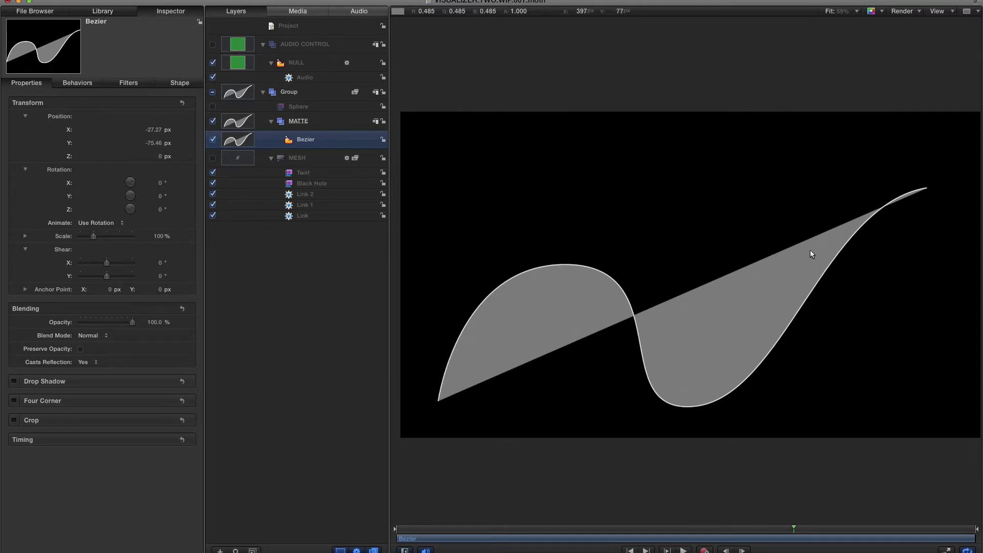
pyautogui.click(182, 102)
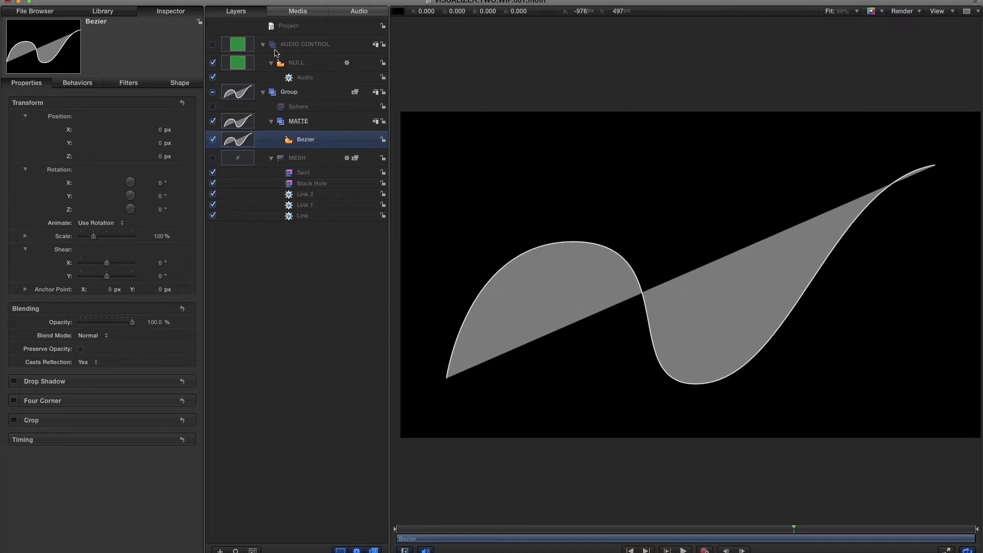
# - Apply the Twirl distortion filter to the Bezier shape with Amount 1.0 and a Twirl angle of 0°
pyautogui.click(105, 11)
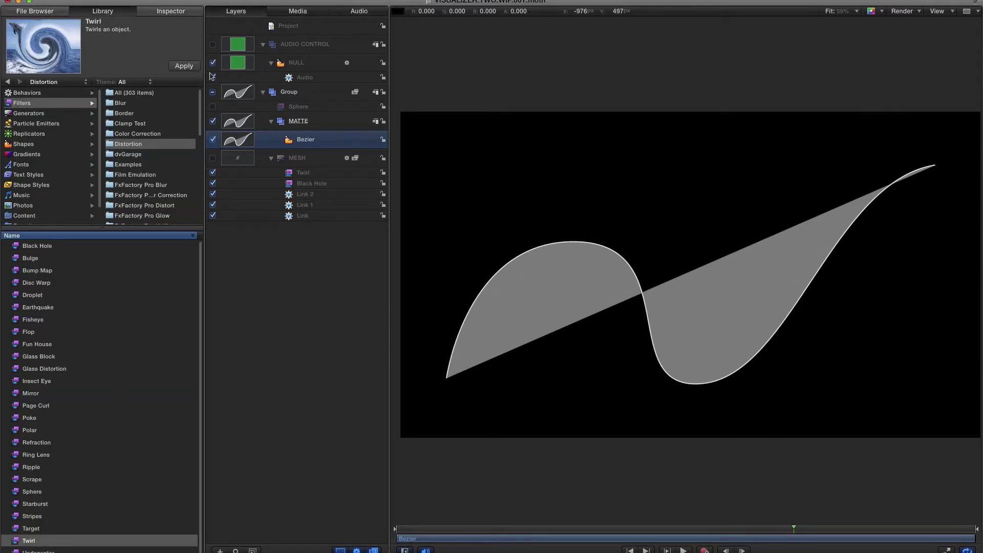
pyautogui.click(184, 66)
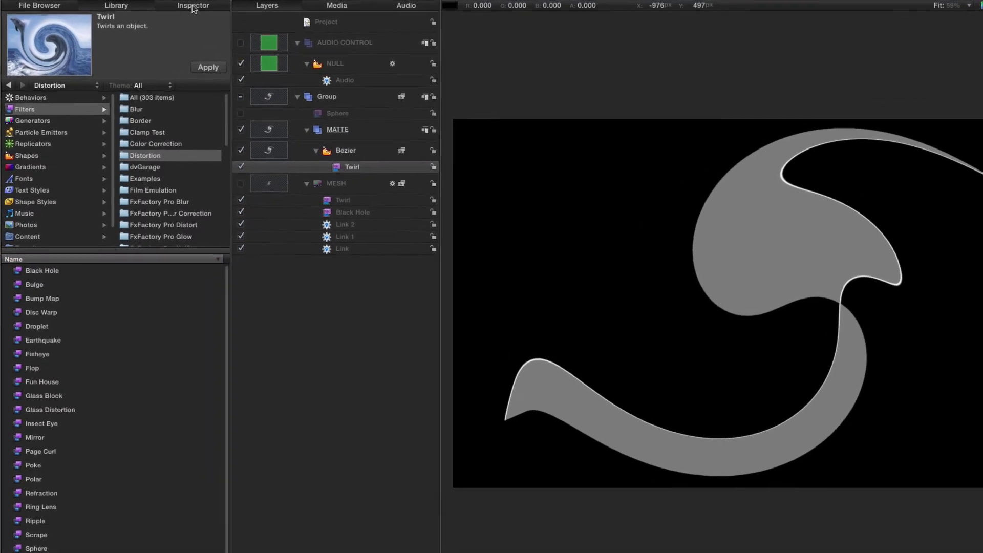
pyautogui.click(193, 7)
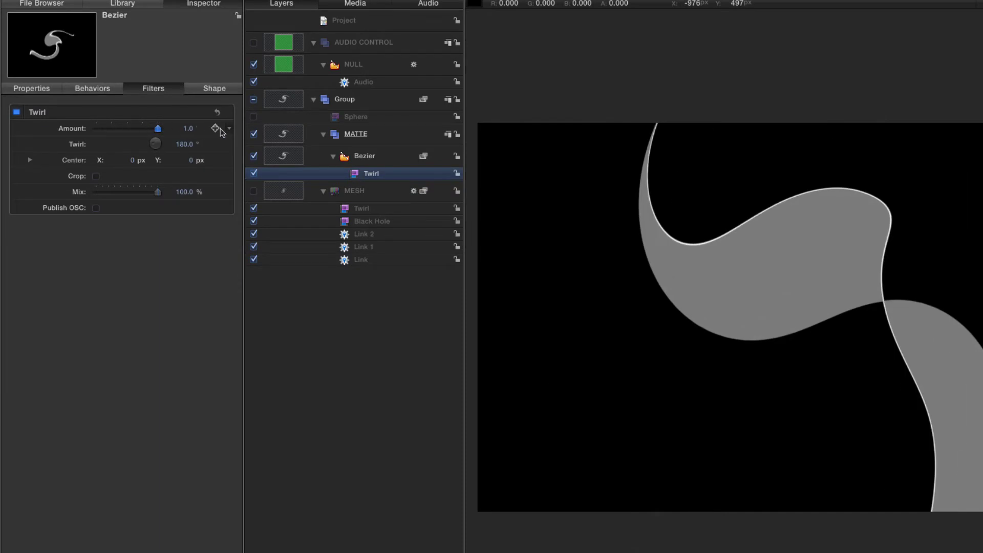
pyautogui.click(185, 144)
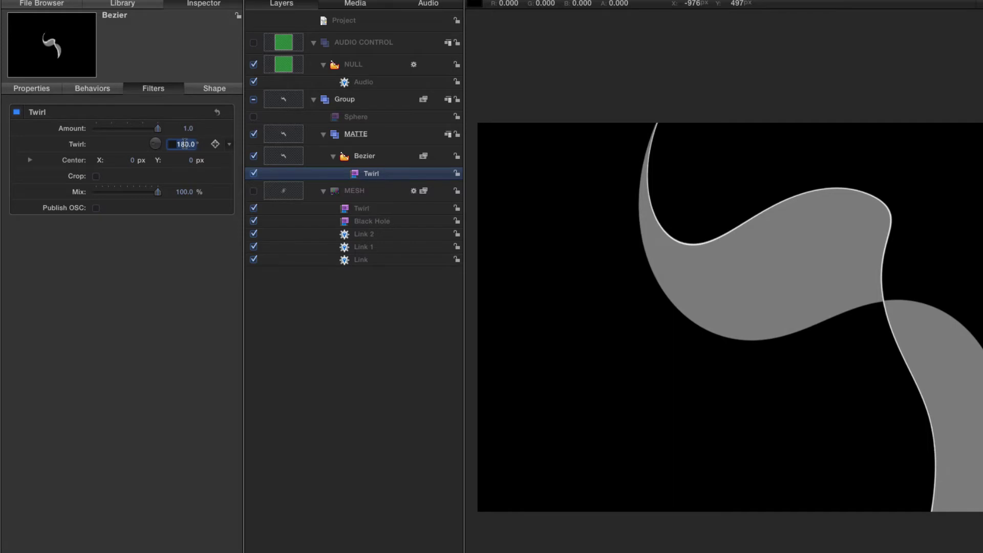
pyautogui.write('0')
pyautogui.press('Return')
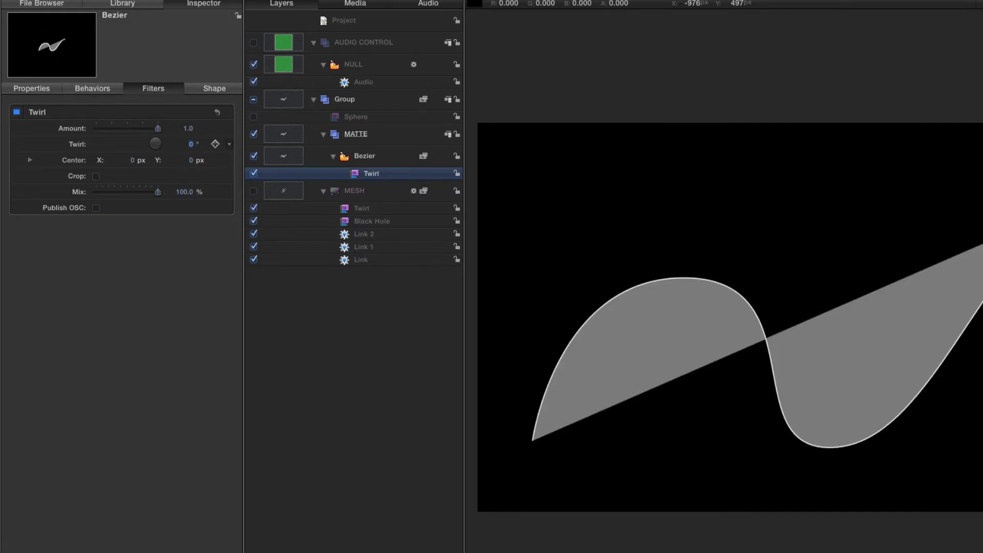
# - Add a Link behavior to the Bezier shape's Twirl angle, with NULL as source object and its Blending Opacity as source parameter
pyautogui.click(76, 147)
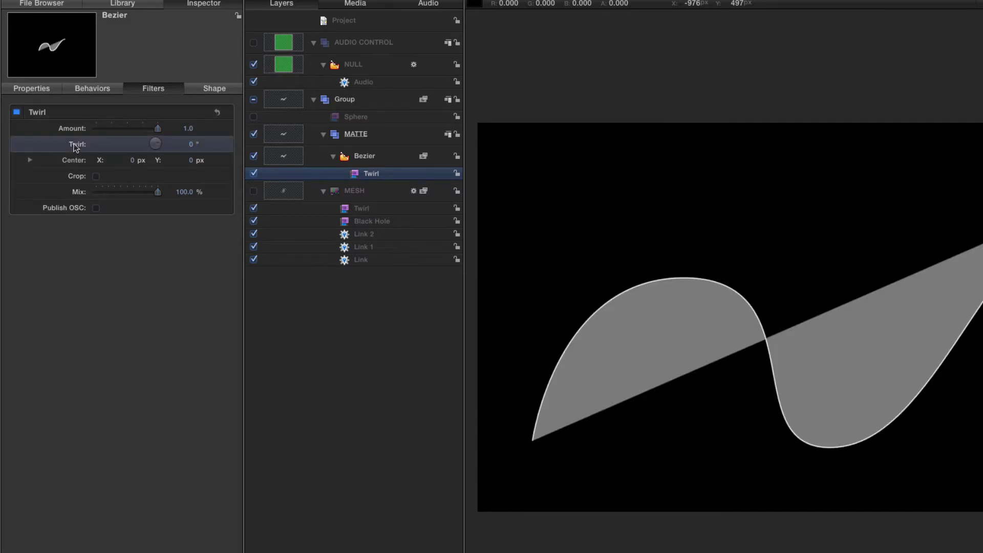
pyautogui.rightClick(76, 147)
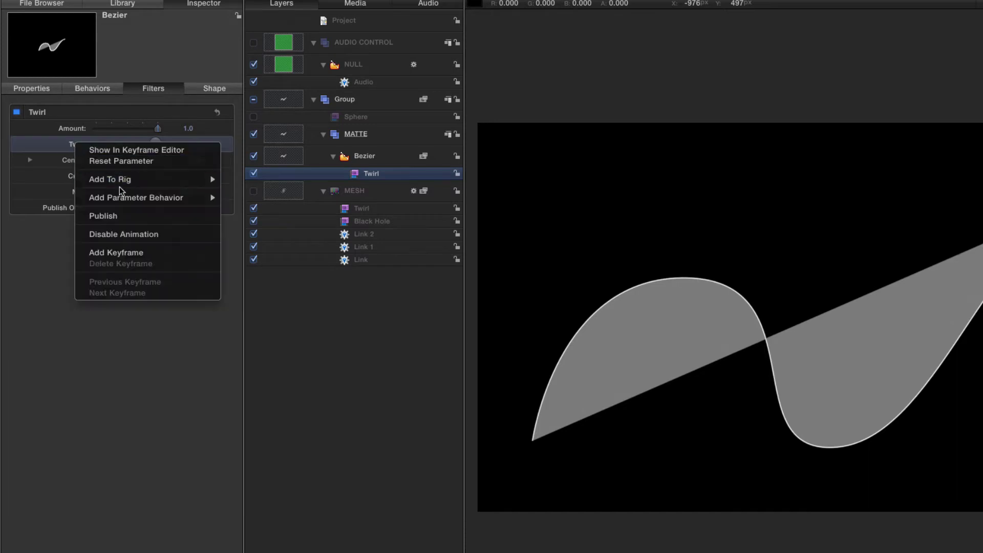
pyautogui.moveTo(156, 198)
pyautogui.click(251, 241)
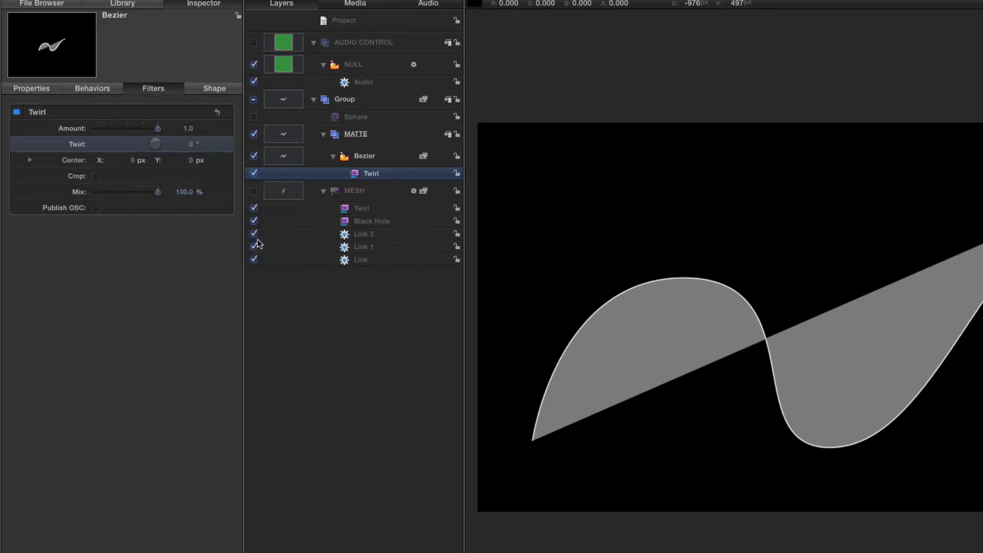
pyautogui.moveTo(284, 64); pyautogui.dragTo(107, 135)
pyautogui.click(187, 173)
pyautogui.moveTo(131, 185)
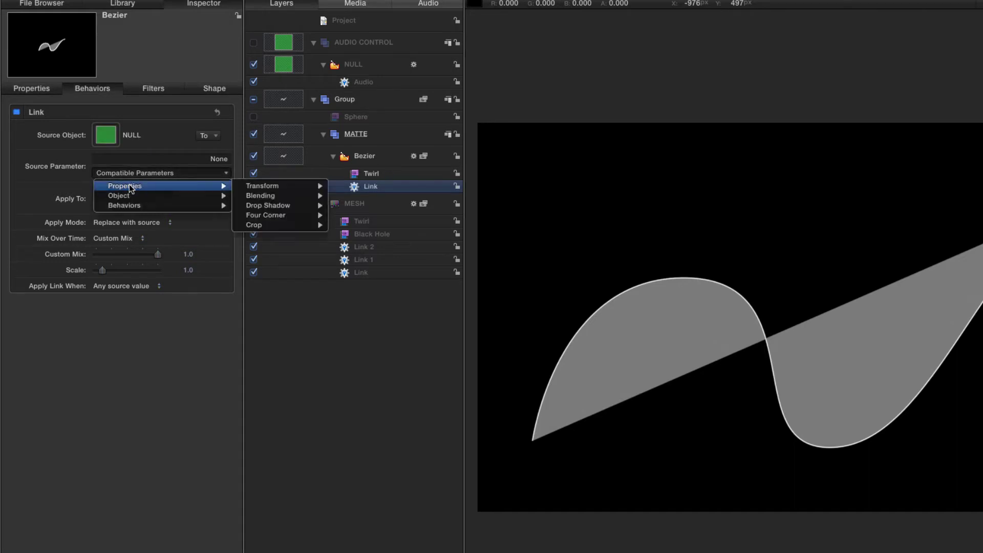
pyautogui.moveTo(260, 201)
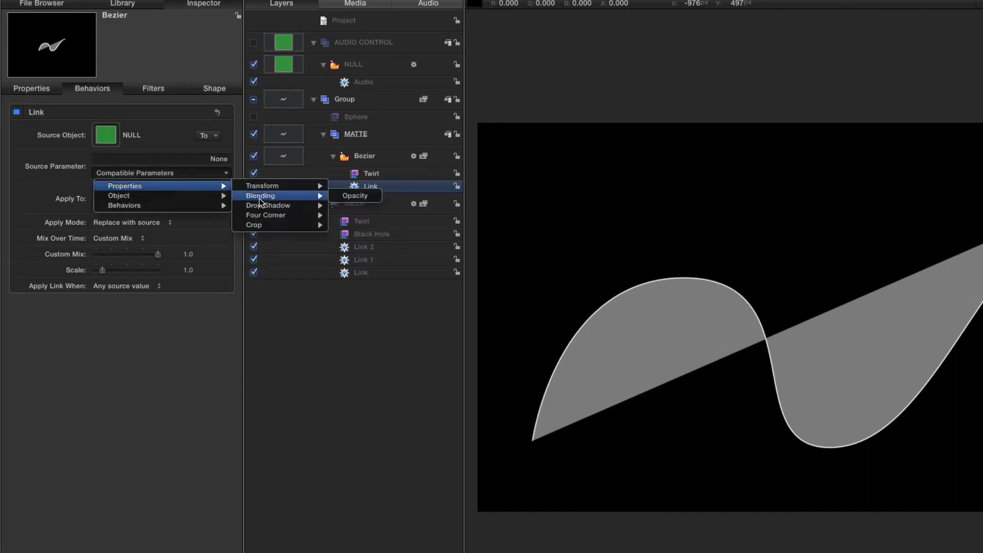
pyautogui.click(367, 198)
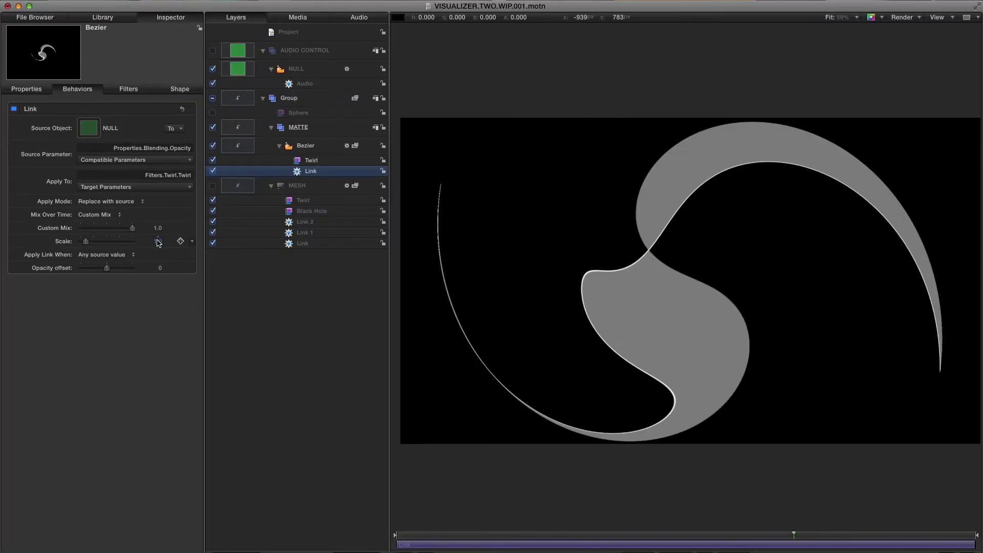
# - Set the Twirl link's Scale to 0.5 and its Opacity offset to 10
pyautogui.click(158, 241)
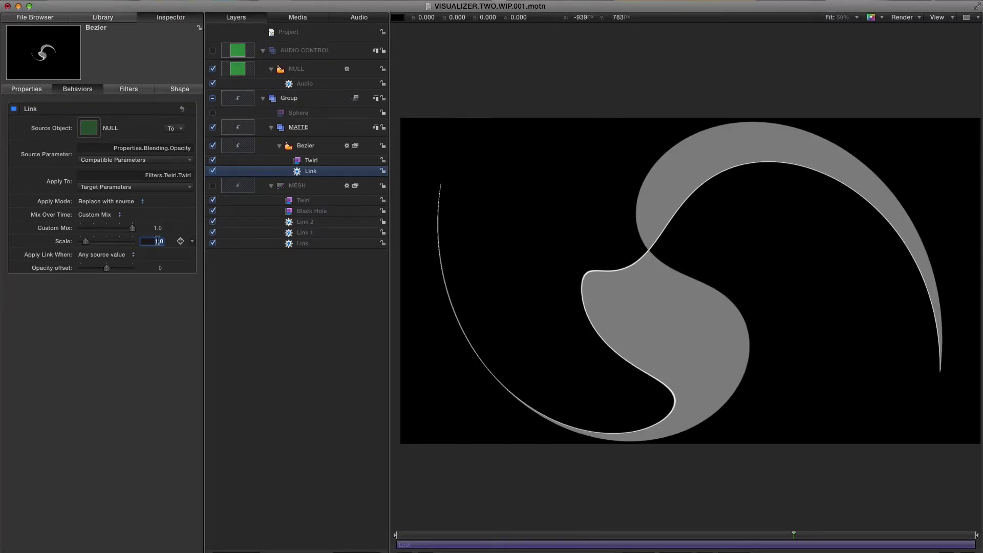
pyautogui.write('0.5')
pyautogui.press('Return')
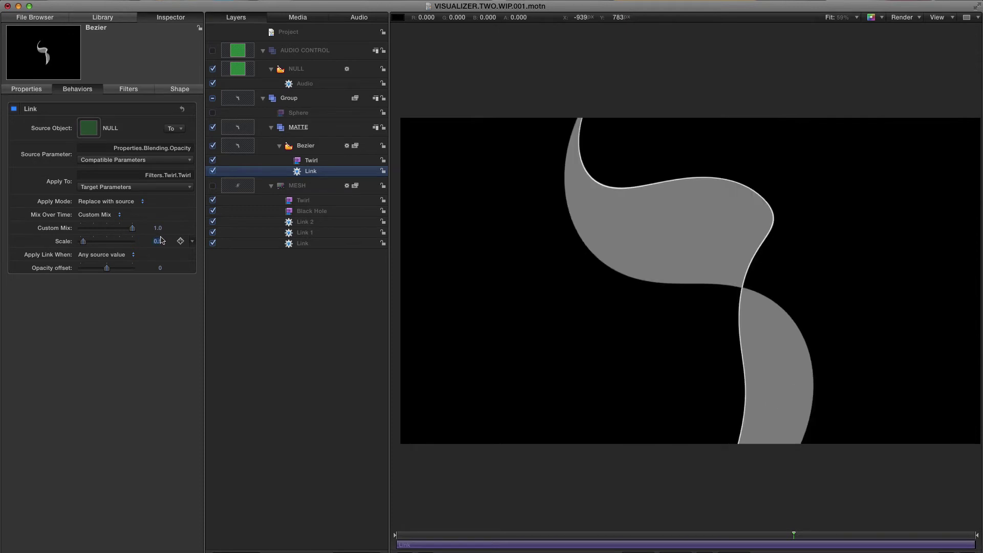
pyautogui.click(160, 268)
pyautogui.write('10')
pyautogui.press('Return')
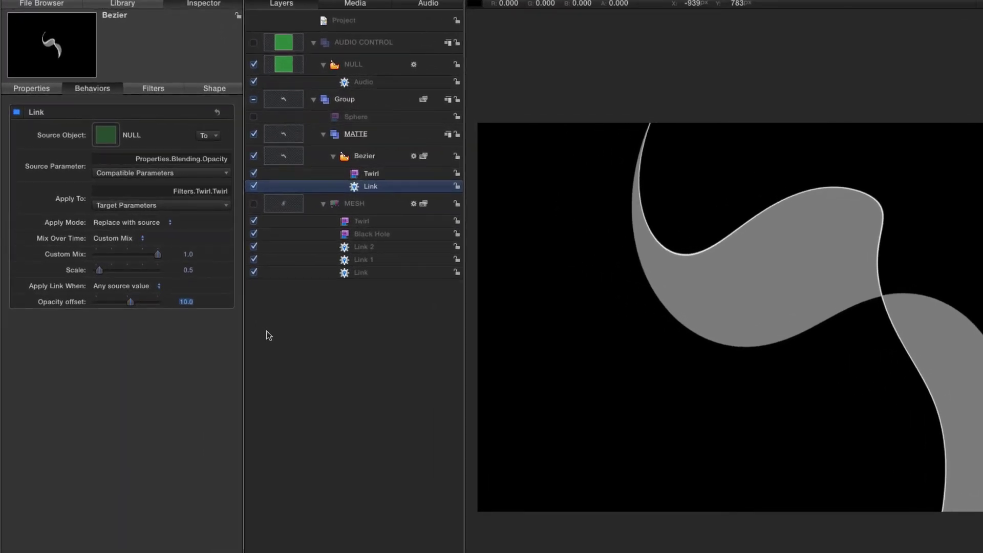
# - Apply the Black Hole distortion filter to the Bezier shape
pyautogui.press('super+2')
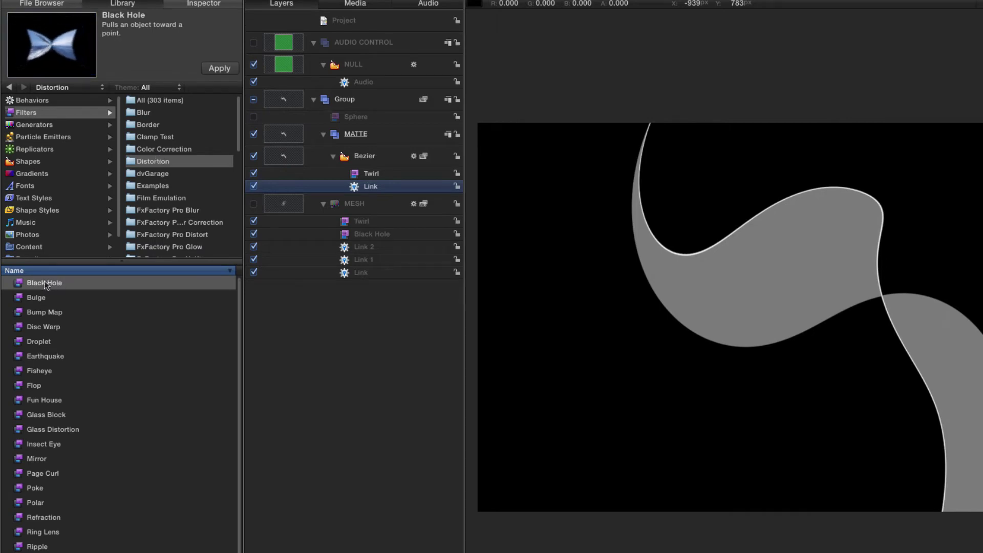
pyautogui.click(223, 70)
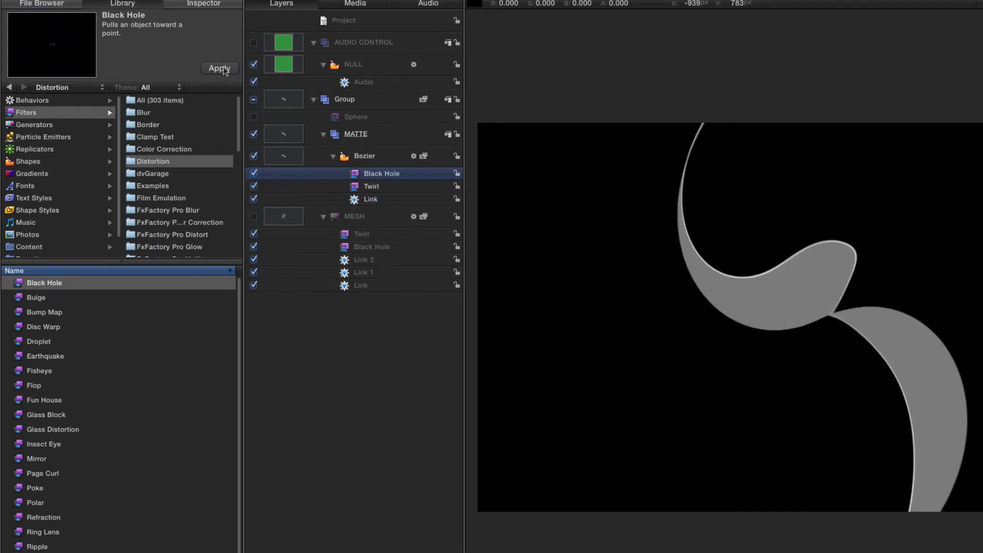
# - Add a Link behavior to the Bezier shape's Y position, with NULL as source object and its Blending Opacity as source parameter
pyautogui.click(287, 158)
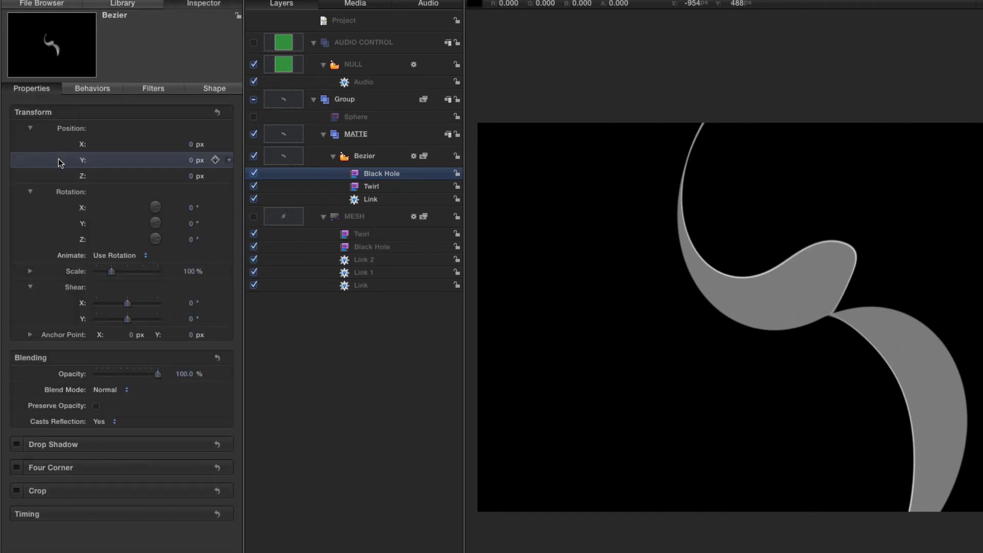
pyautogui.click(76, 177)
pyautogui.rightClick(69, 159)
pyautogui.moveTo(114, 212)
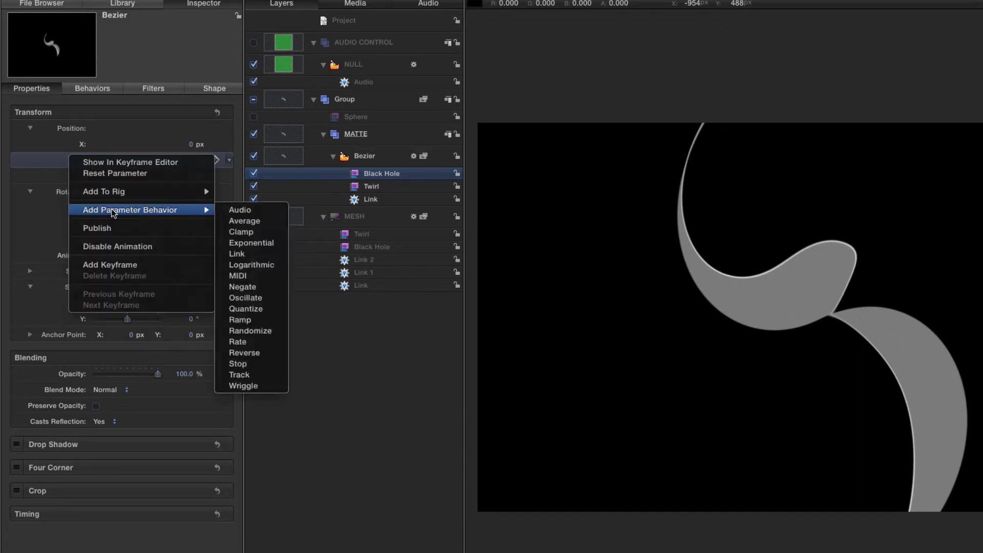
pyautogui.click(237, 254)
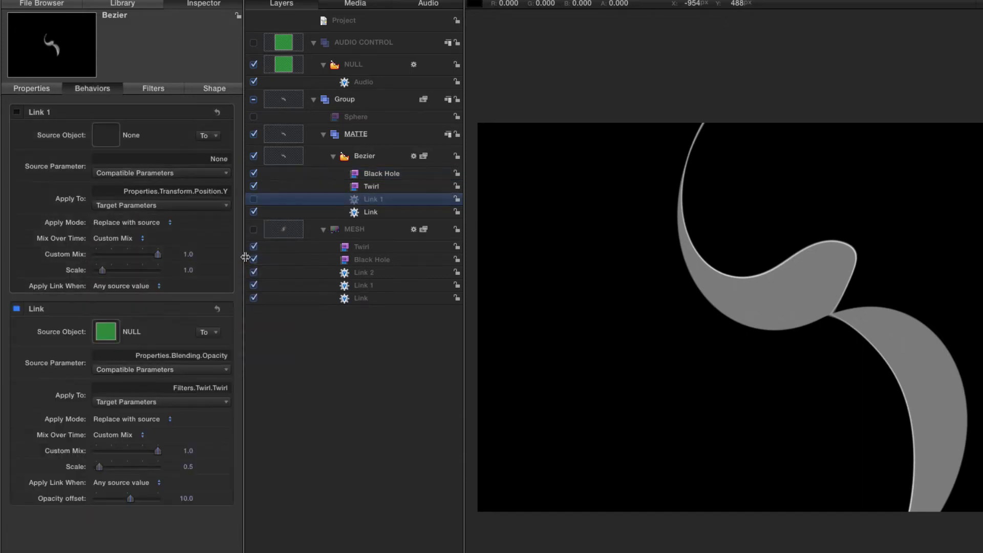
pyautogui.moveTo(286, 66); pyautogui.dragTo(106, 135)
pyautogui.click(215, 173)
pyautogui.moveTo(205, 186)
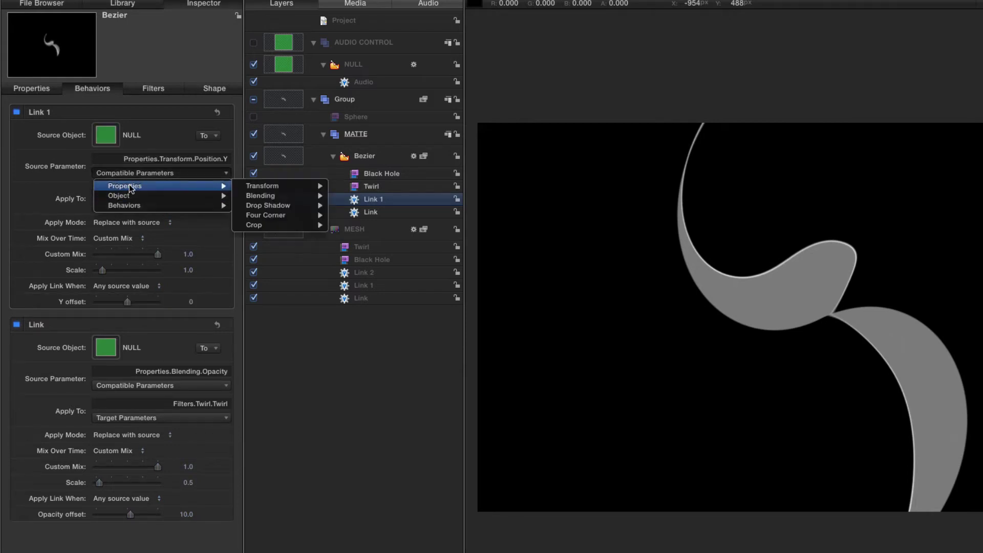
pyautogui.moveTo(266, 189)
pyautogui.click(363, 196)
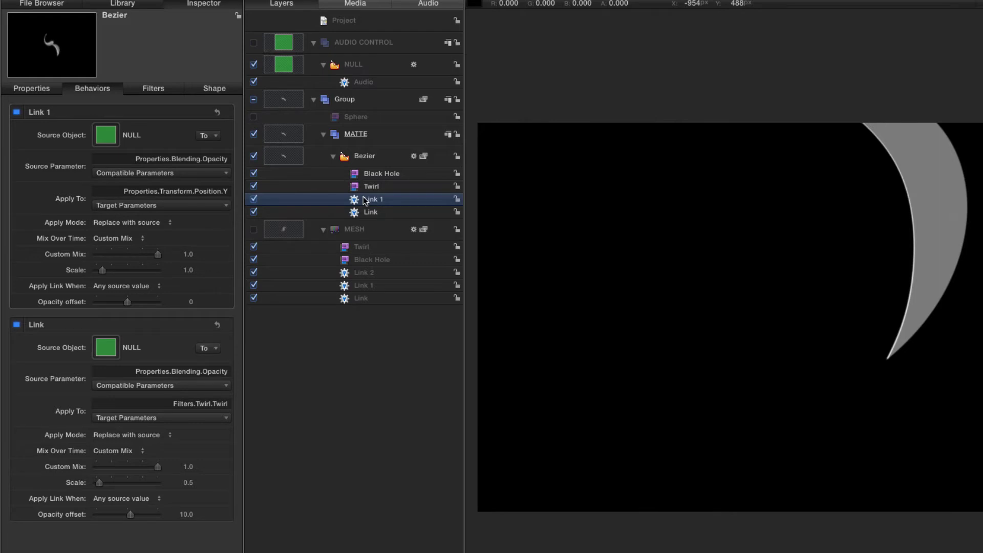
# - Set the Y position link's Scale to 1.25 and its Opacity offset to -65
pyautogui.click(188, 270)
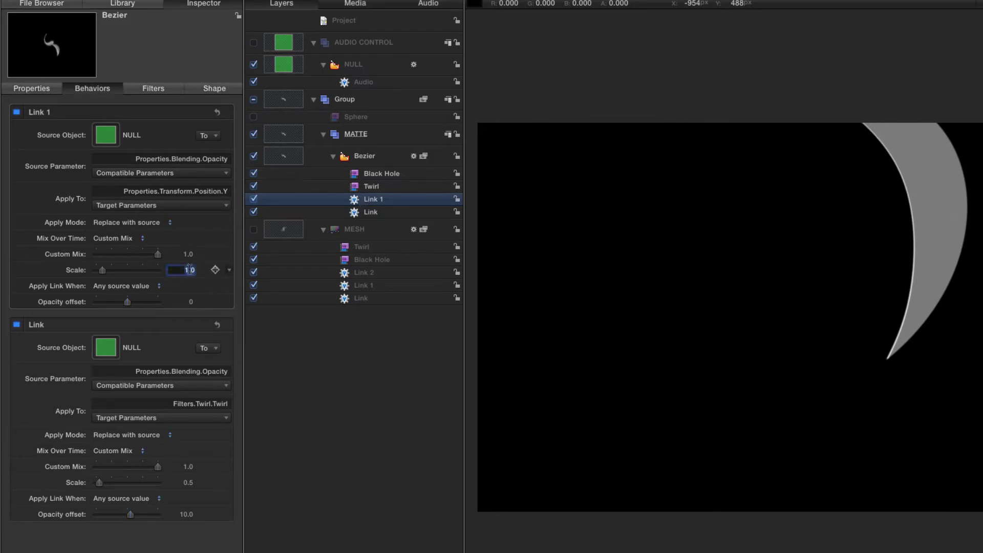
pyautogui.write('1.25')
pyautogui.press('Return')
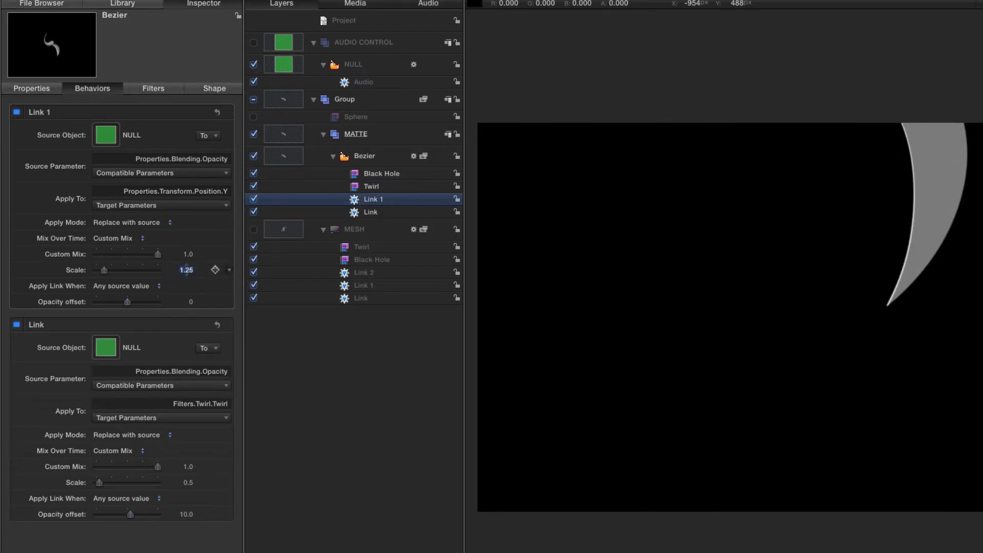
pyautogui.click(191, 302)
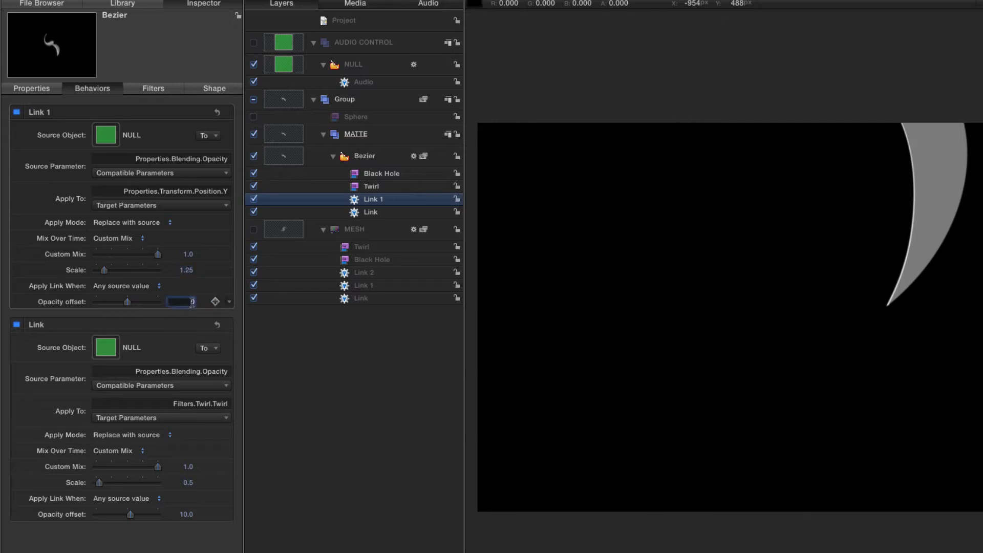
pyautogui.write('-65')
pyautogui.press('Return')
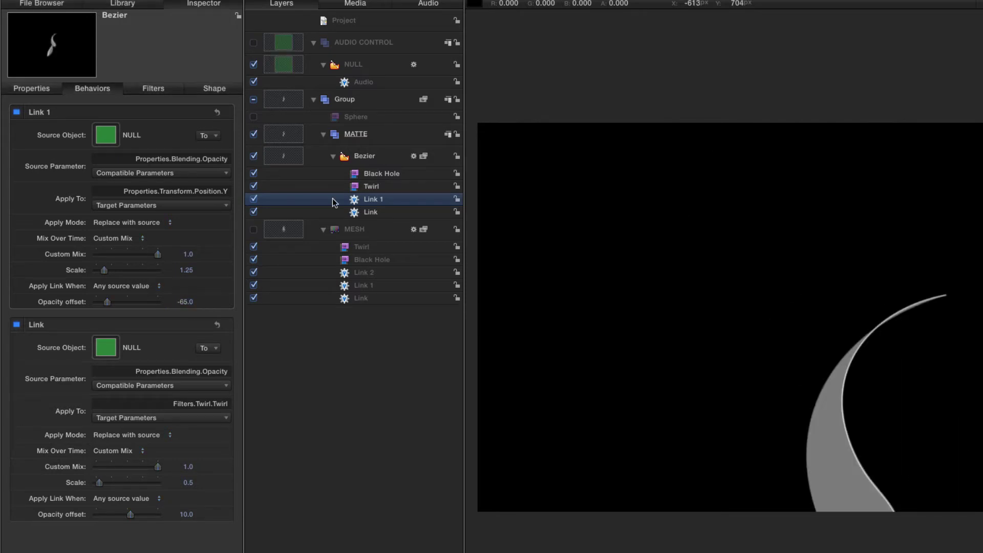
# - Set the Bezier shape's Black Hole filter Mix to 50% and play back the animation
pyautogui.press('F3')
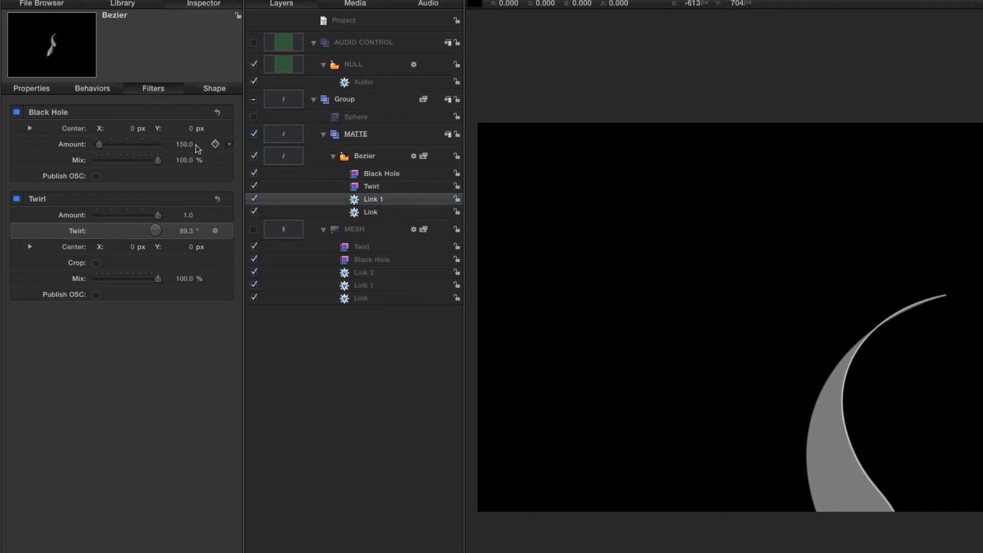
pyautogui.click(185, 160)
pyautogui.write('5')
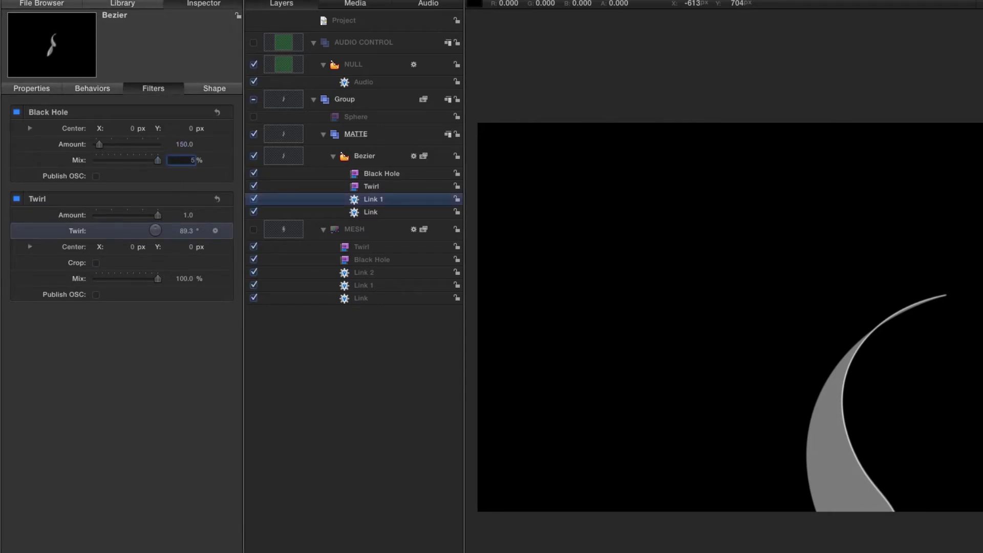
pyautogui.write('0')
pyautogui.press('Return')
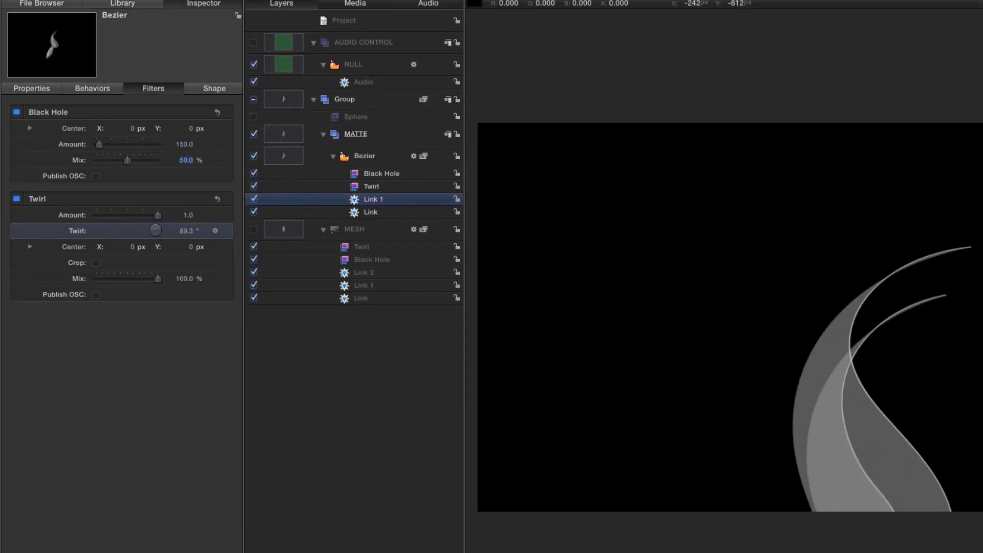
pyautogui.press('space')
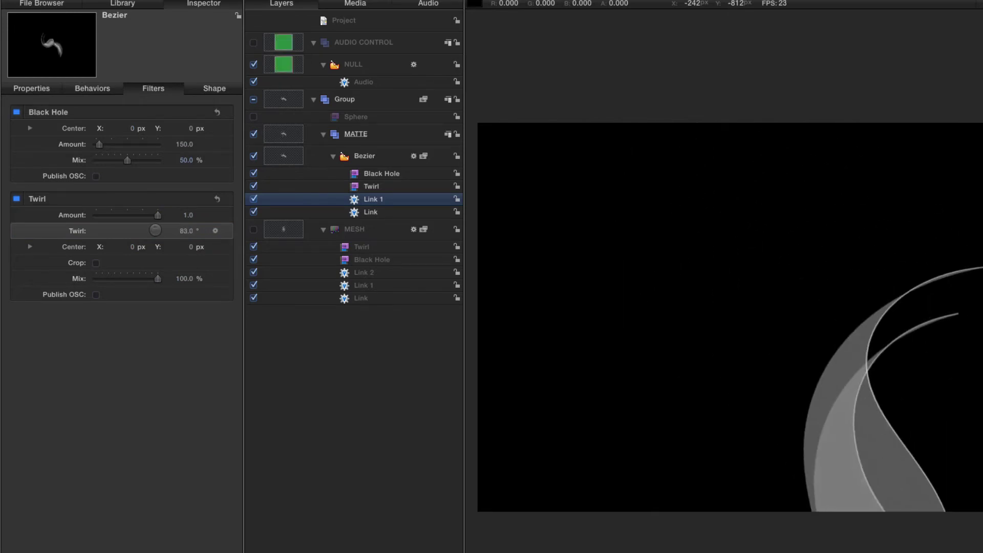
pyautogui.press('space')
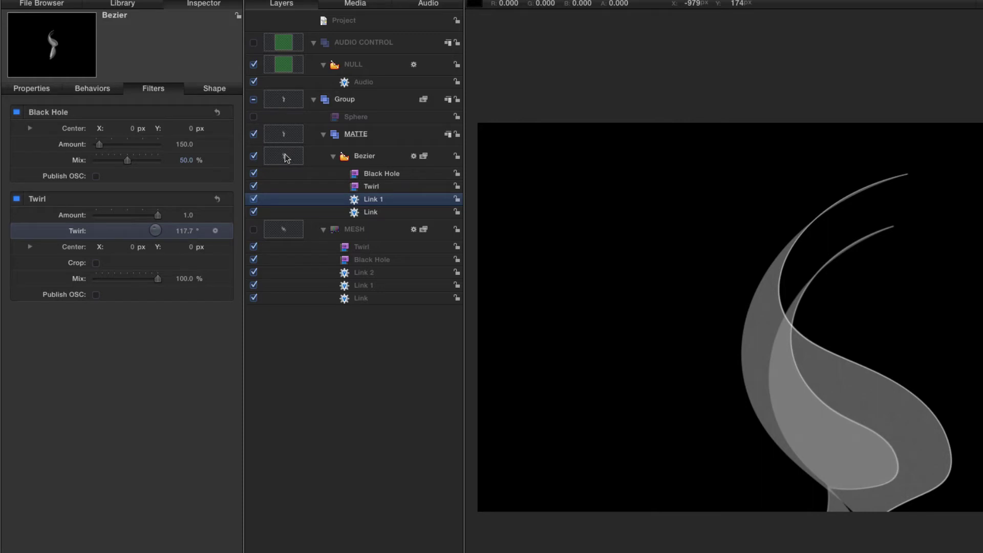
# - Apply the Wriggle Shape behavior to the Bezier shape and open its Noisiness value for editing
pyautogui.press('super+2')
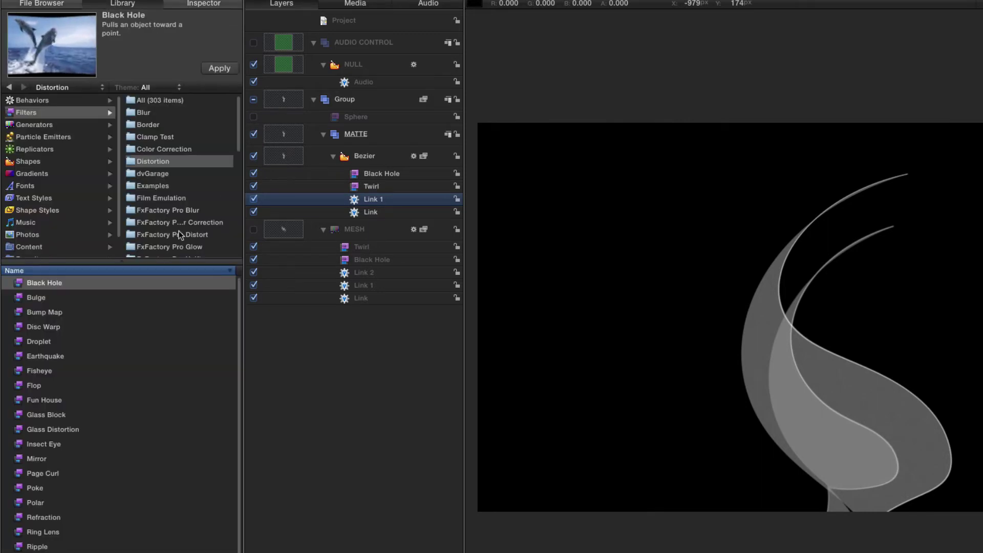
pyautogui.click(34, 101)
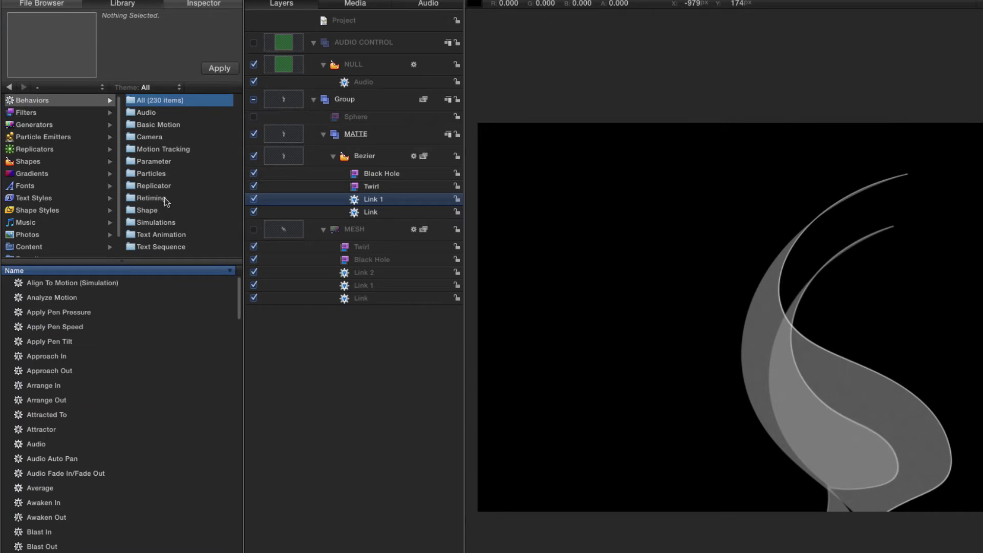
pyautogui.click(148, 210)
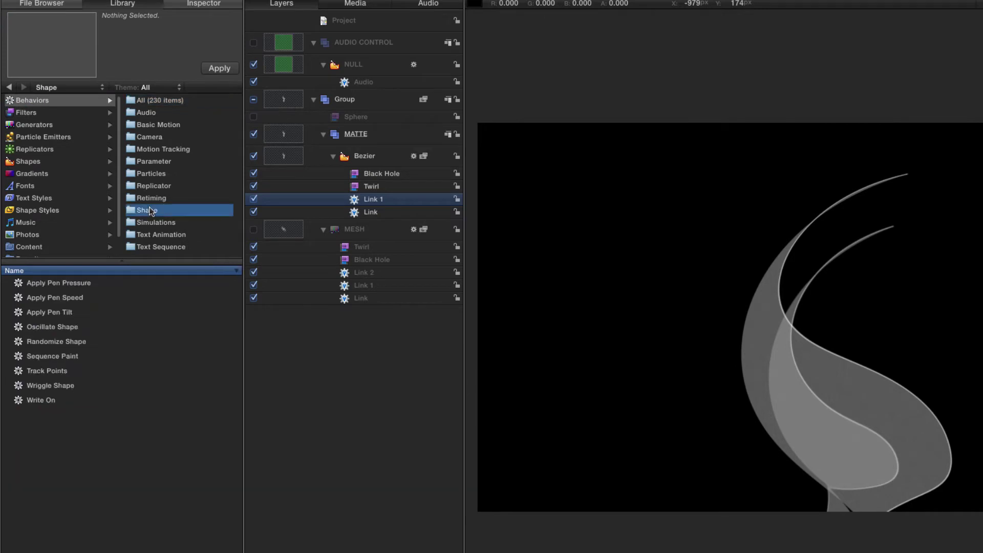
pyautogui.click(19, 390)
pyautogui.click(219, 69)
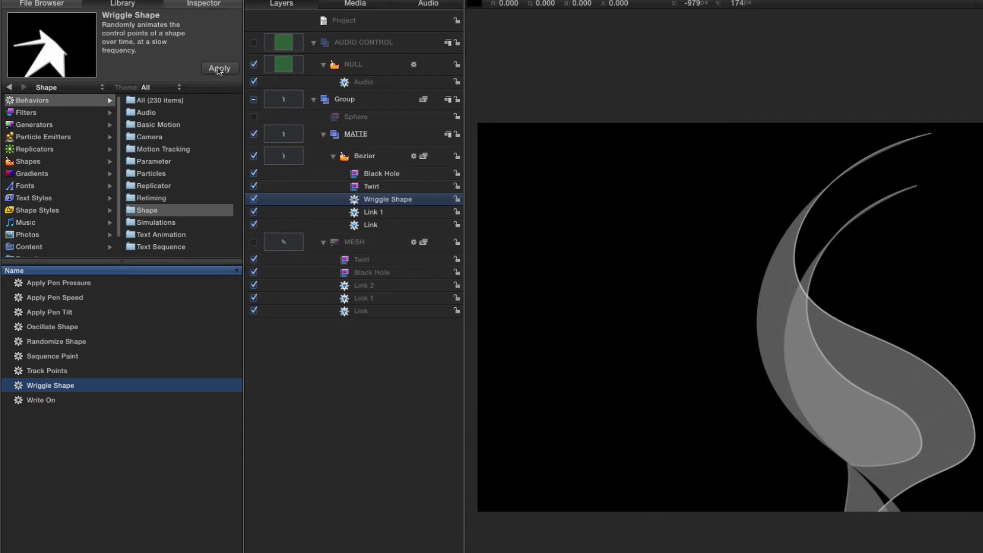
pyautogui.press('super+3')
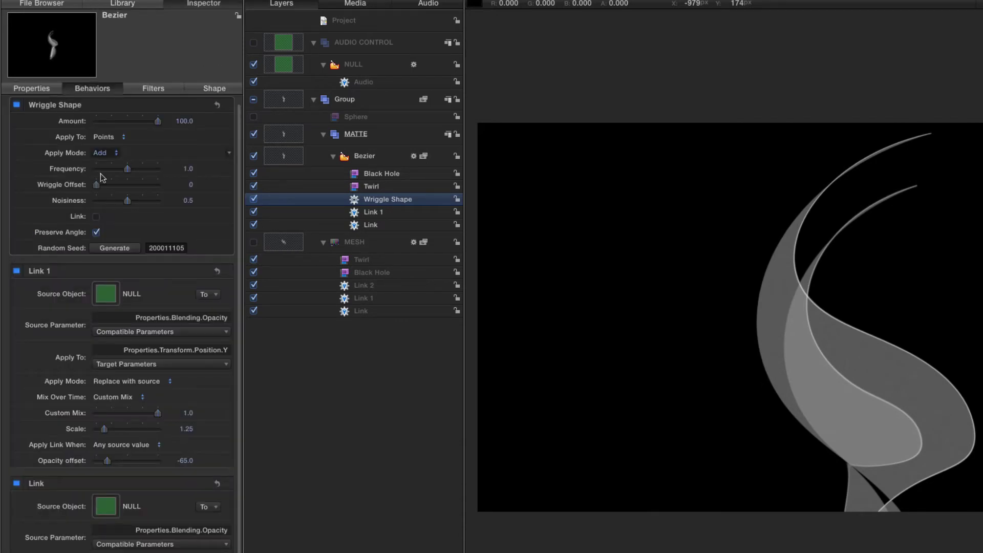
pyautogui.click(189, 203)
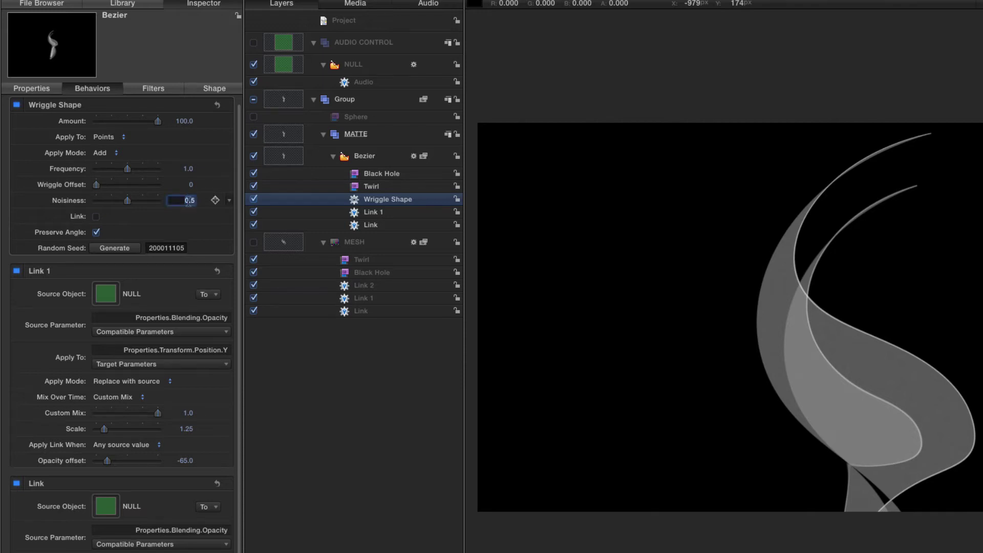
pyautogui.click(701, 189)
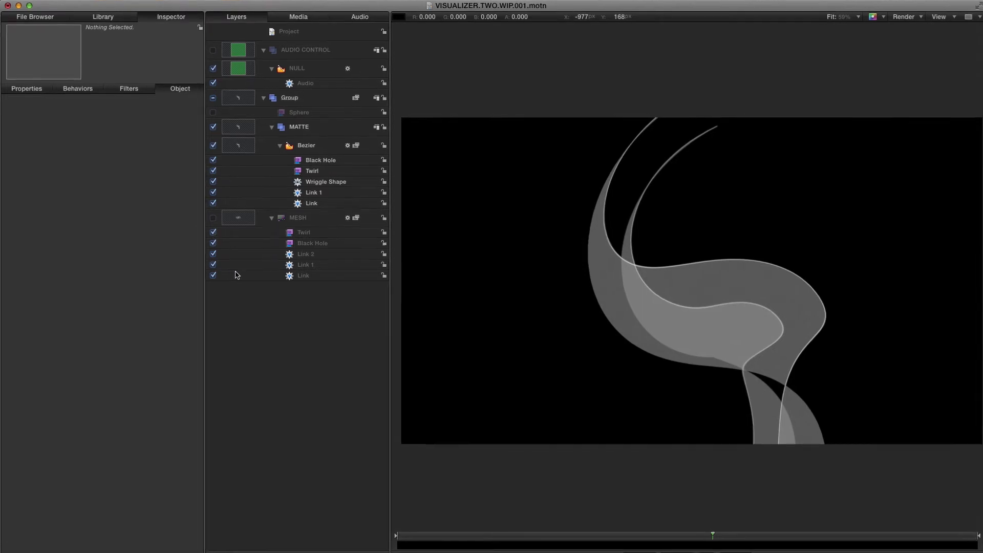
# - Turn the MESH layer and the group's Sphere filter back on, and select the MESH layer
pyautogui.click(213, 219)
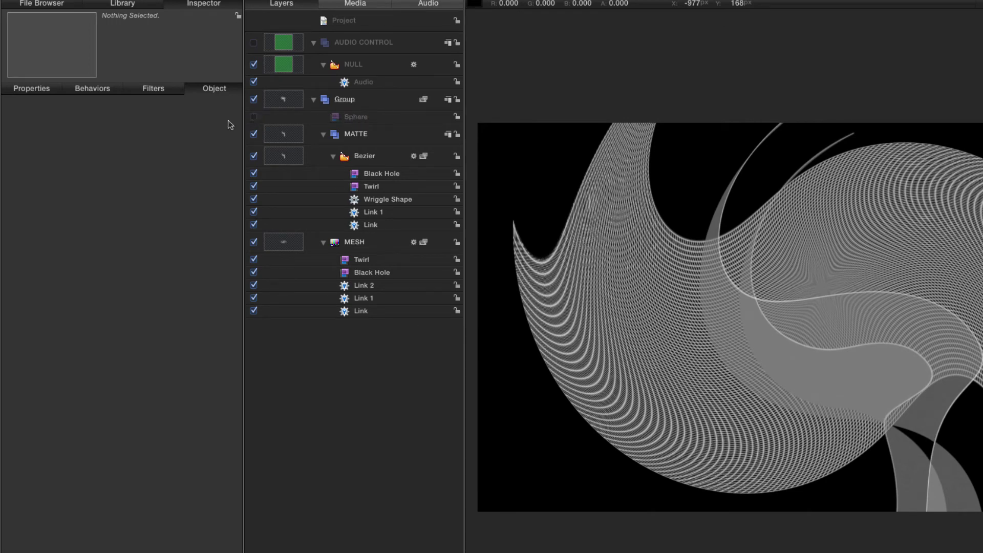
pyautogui.click(254, 117)
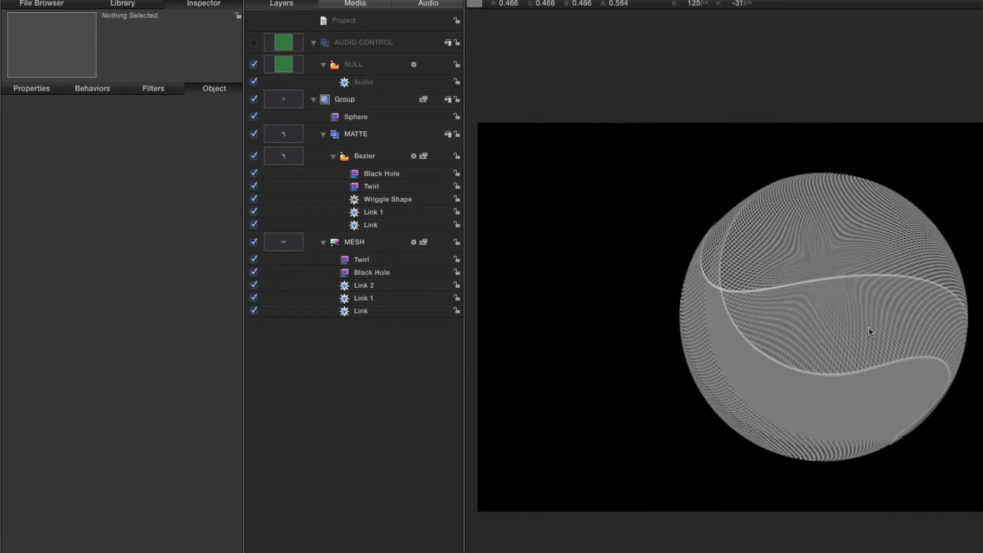
pyautogui.click(286, 242)
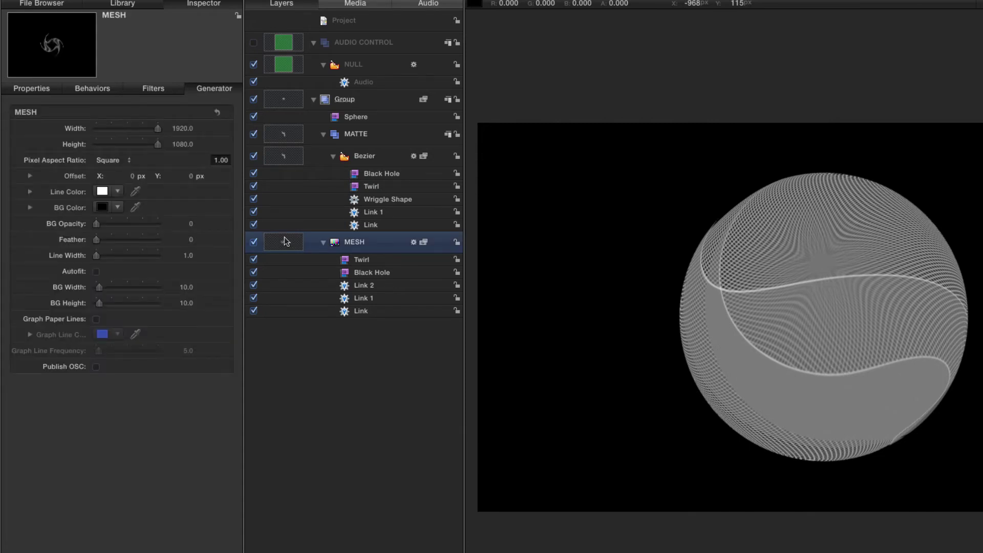
# - Add an image mask to the MESH layer with MATTE as its mask source and Luminance as its source channel
pyautogui.hotkey('shift', 'm')
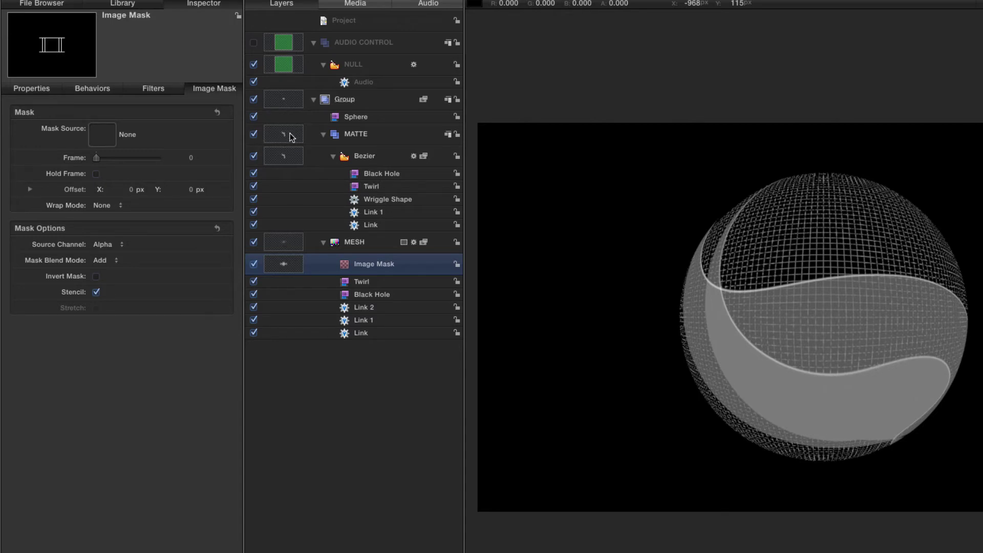
pyautogui.moveTo(291, 137); pyautogui.dragTo(100, 131)
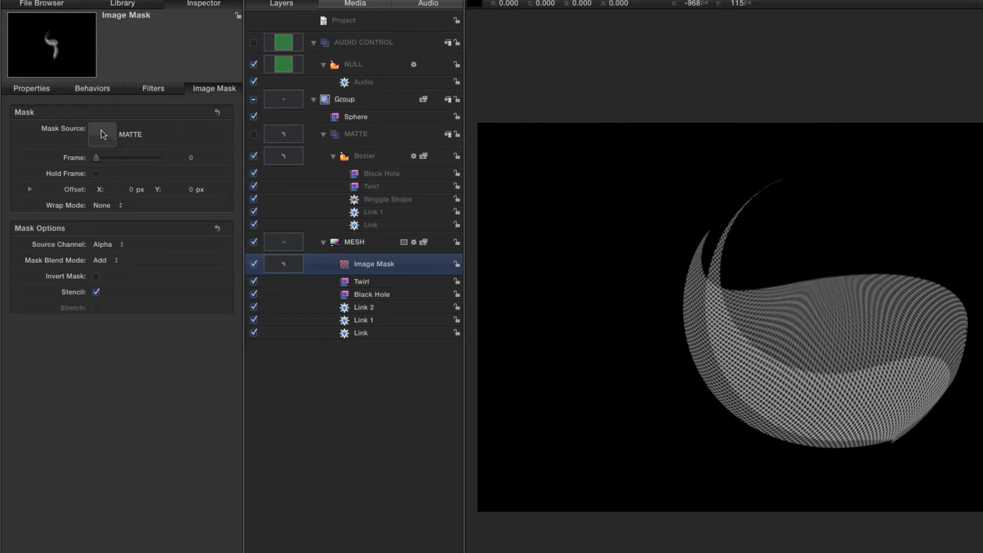
pyautogui.click(104, 245)
pyautogui.click(104, 255)
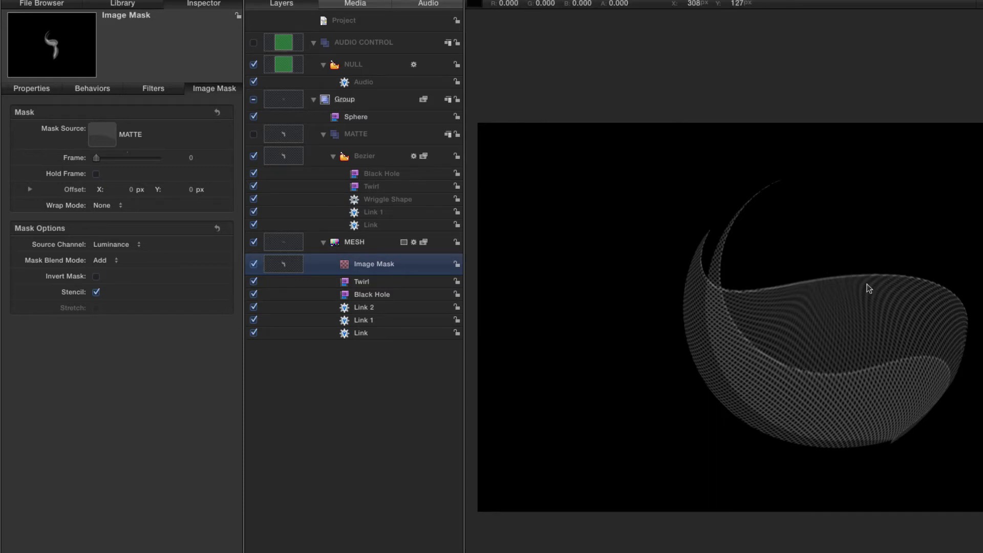
# - Create a new group directly above the MESH layer and add a Color Solid generator to it
pyautogui.click(291, 244)
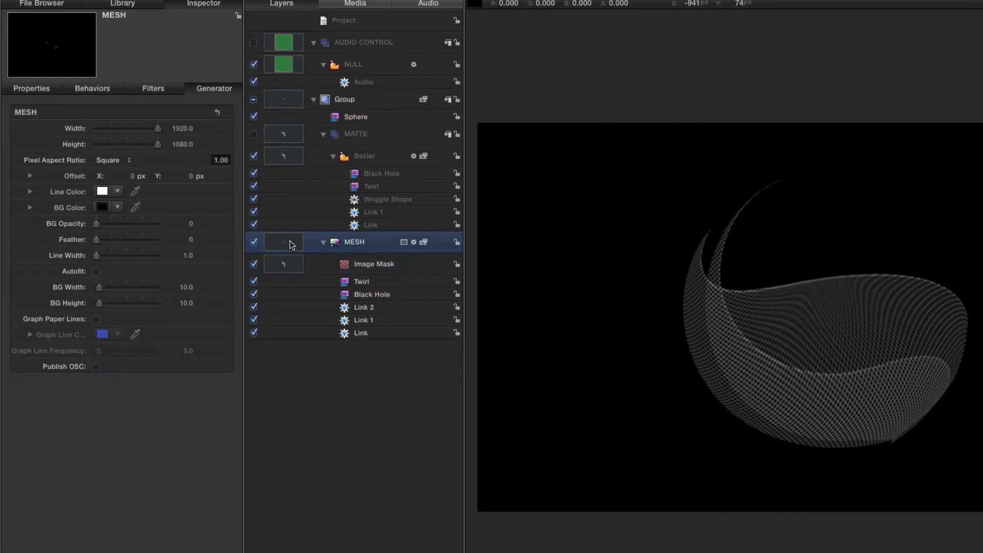
pyautogui.press('super+shift+n')
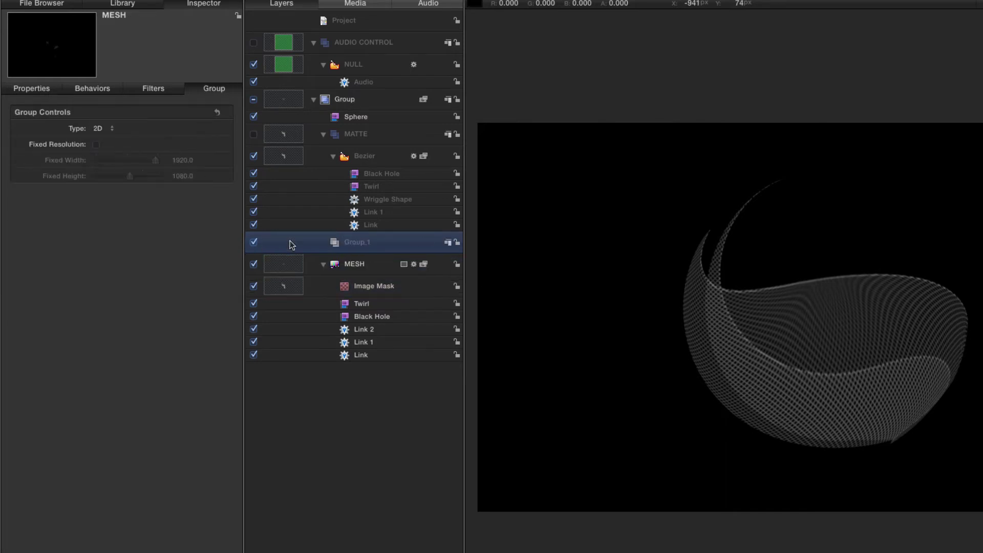
pyautogui.press('super+2')
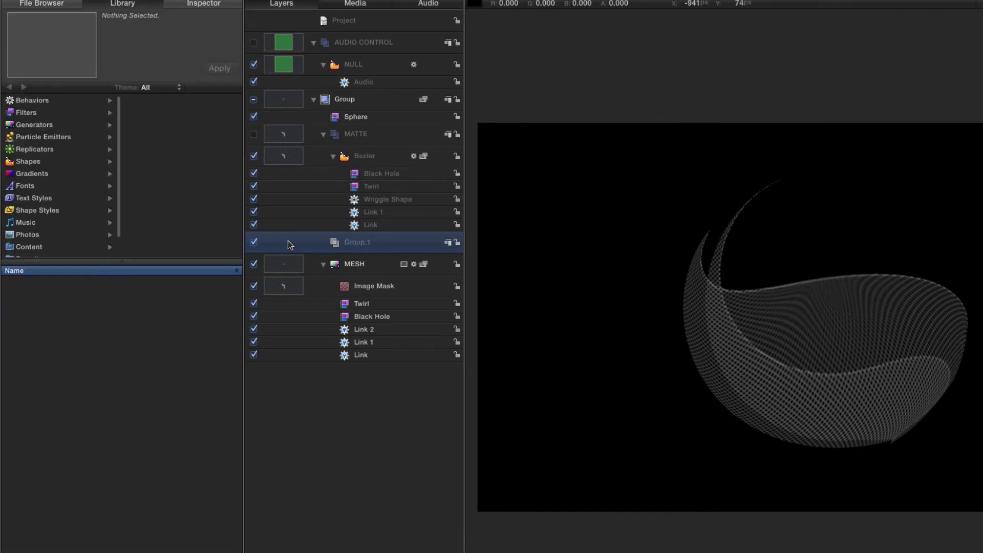
pyautogui.click(39, 125)
pyautogui.click(154, 124)
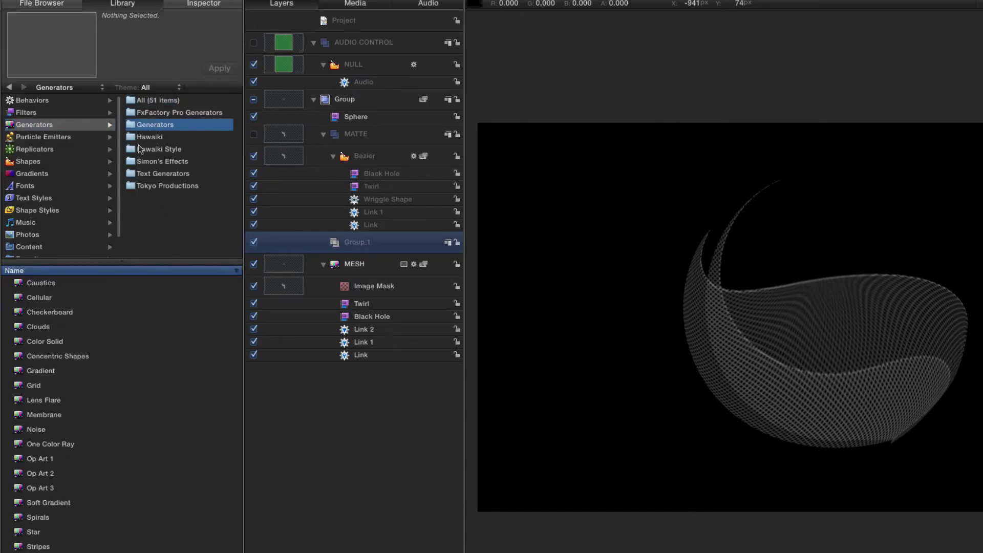
pyautogui.moveTo(19, 345); pyautogui.dragTo(357, 245)
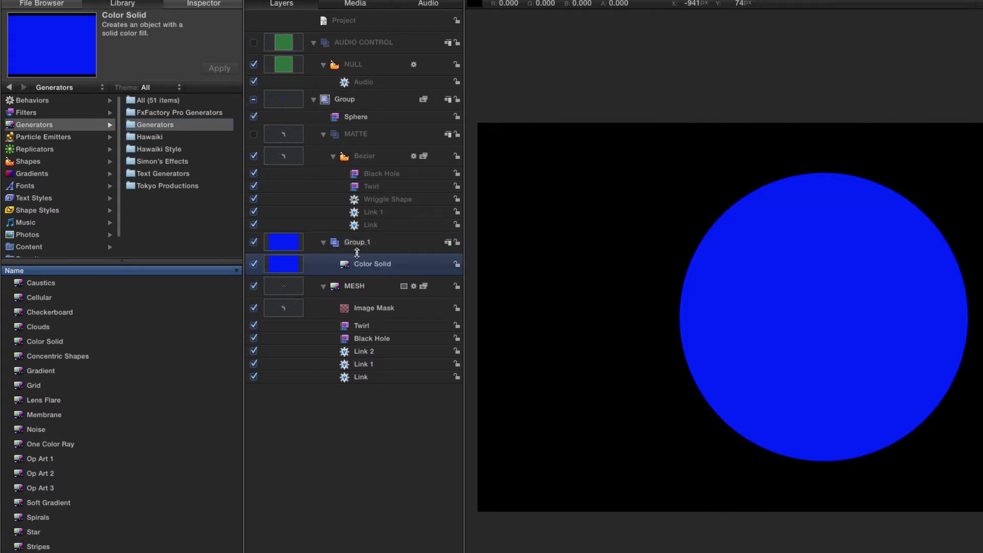
# - Change the Color Solid's color to white
pyautogui.press('super+3')
pyautogui.click(103, 172)
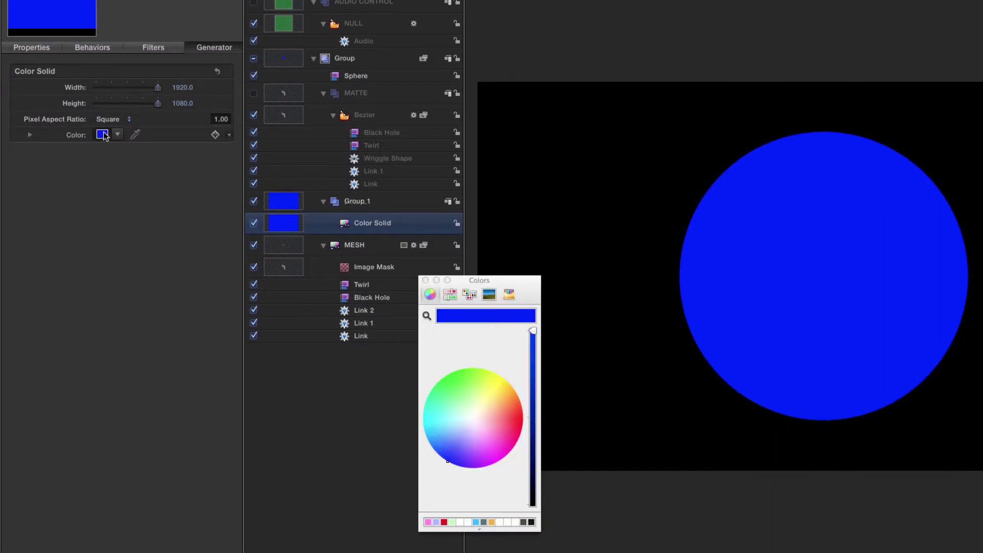
pyautogui.click(460, 522)
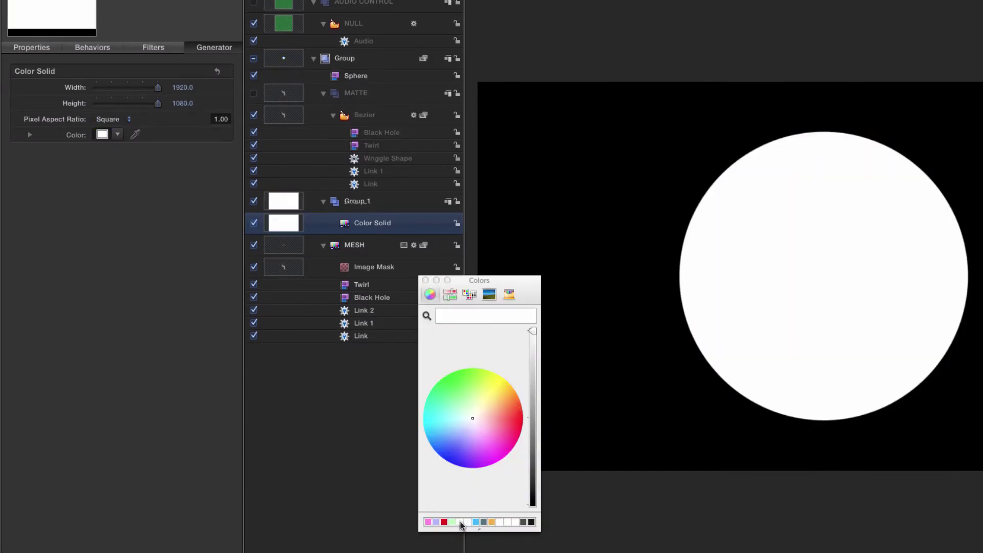
pyautogui.click(425, 281)
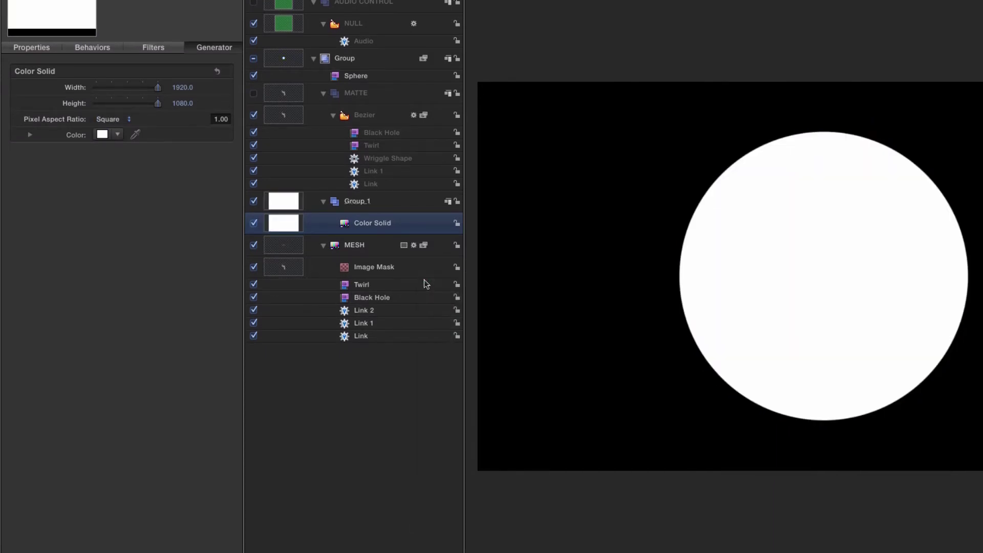
# - Copy the MESH layer's image mask onto the Color Solid and compare the picture with the solid hidden and shown
pyautogui.click(278, 268)
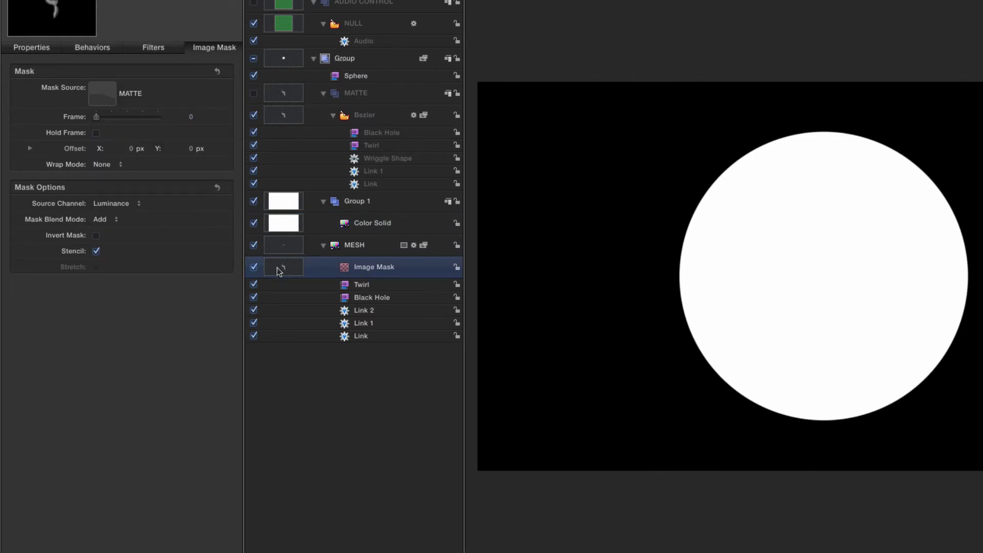
pyautogui.moveTo(279, 271); pyautogui.dragTo(283, 224)
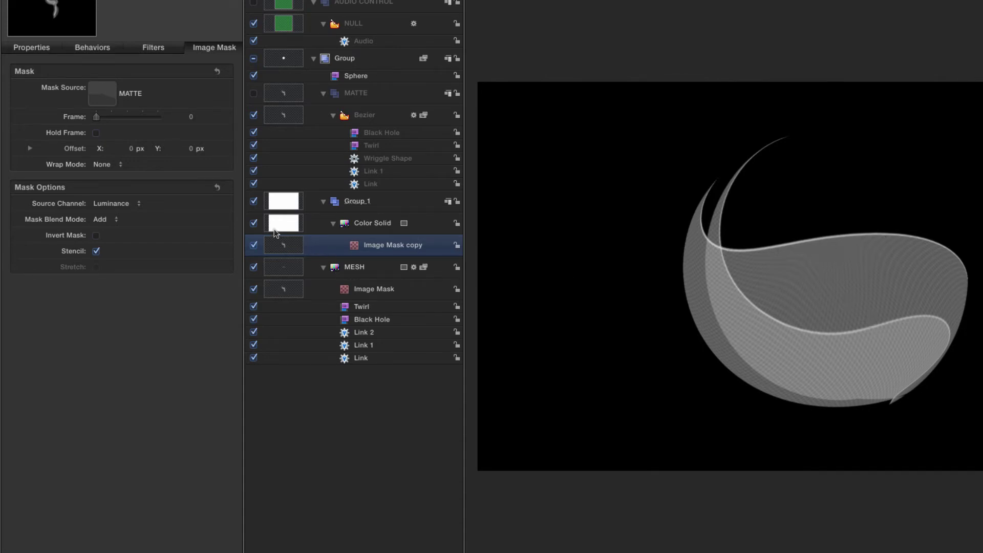
pyautogui.click(253, 223)
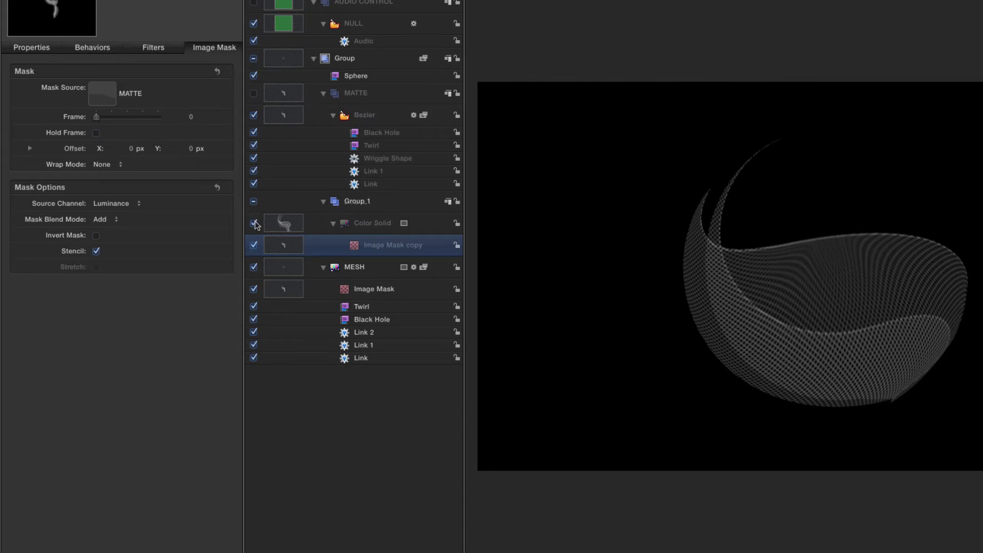
pyautogui.click(253, 224)
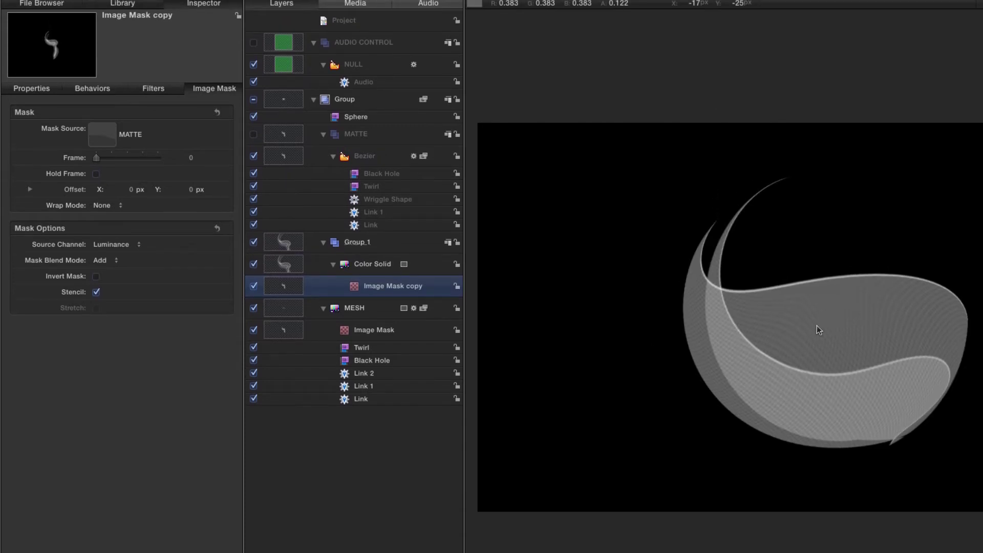
# - Apply the Levels filter to the Color Solid's image mask and raise its input black point to 0.66
pyautogui.press('super+2')
pyautogui.click(30, 113)
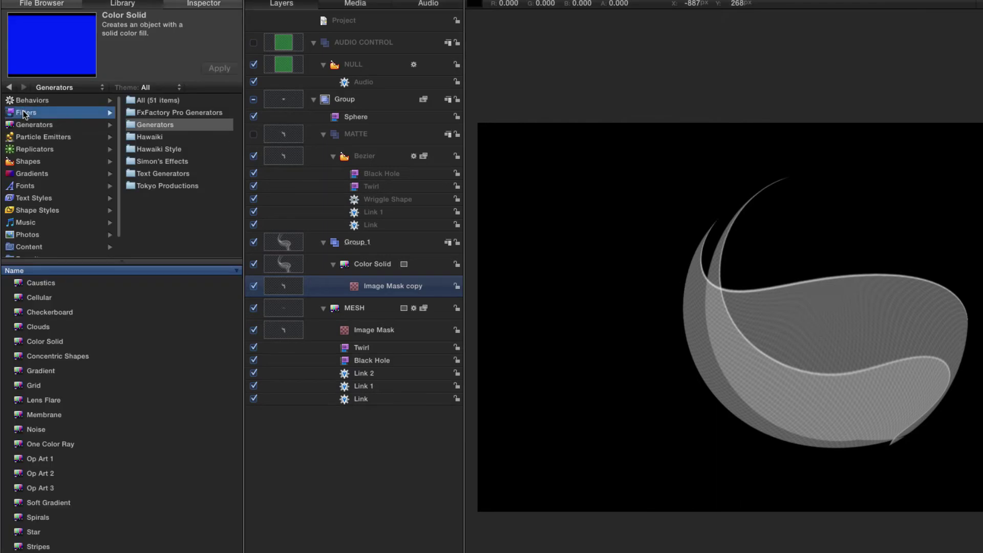
pyautogui.click(171, 149)
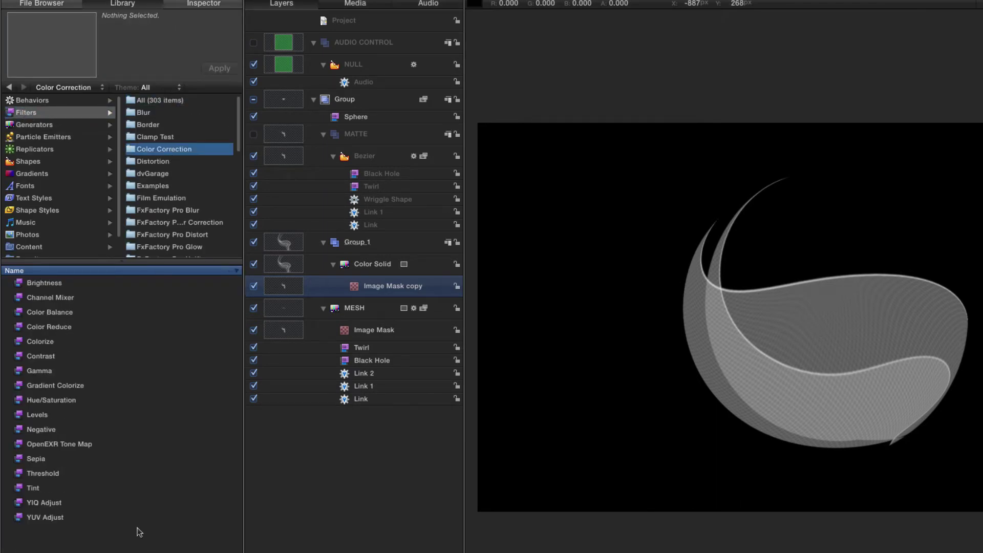
pyautogui.moveTo(20, 418); pyautogui.dragTo(283, 287)
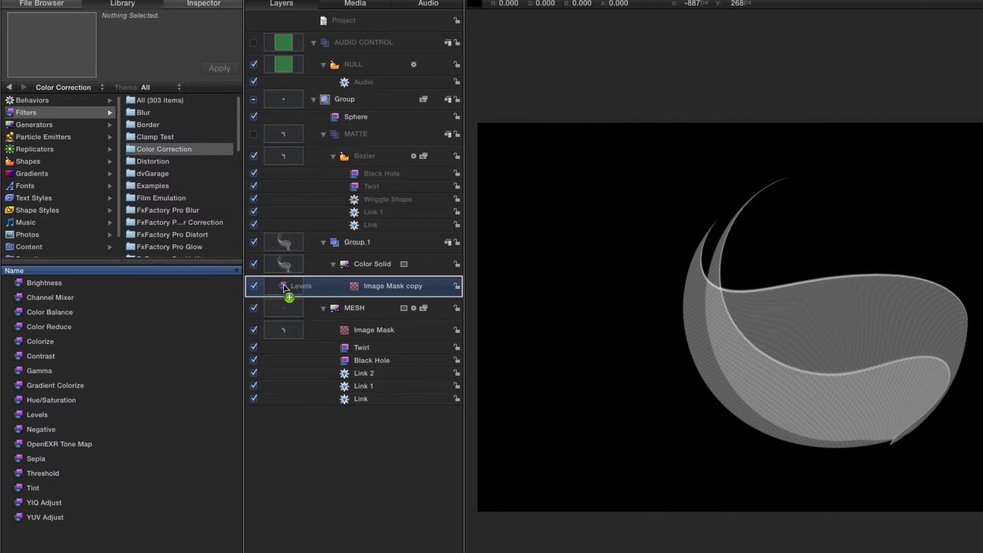
pyautogui.moveTo(284, 286); pyautogui.dragTo(284, 286)
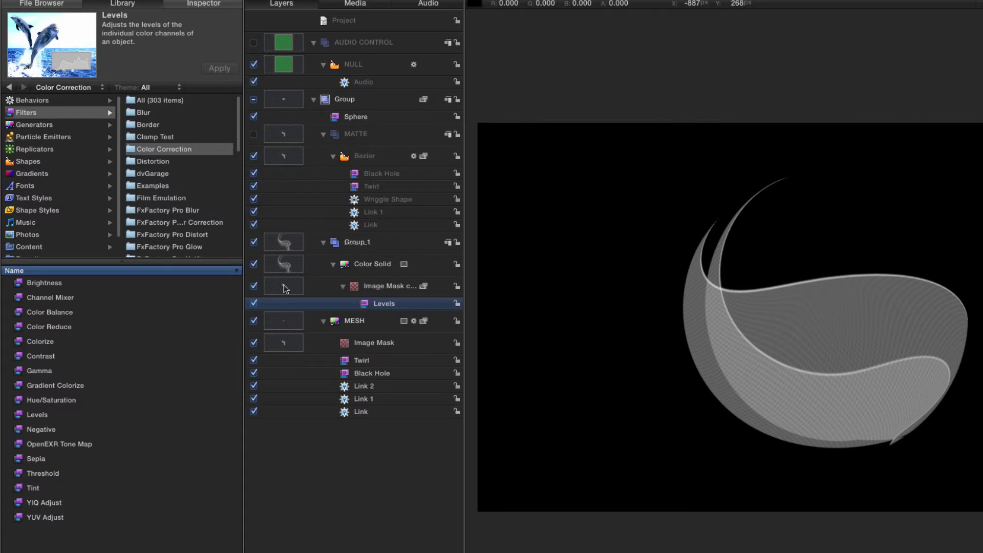
pyautogui.press('super+3')
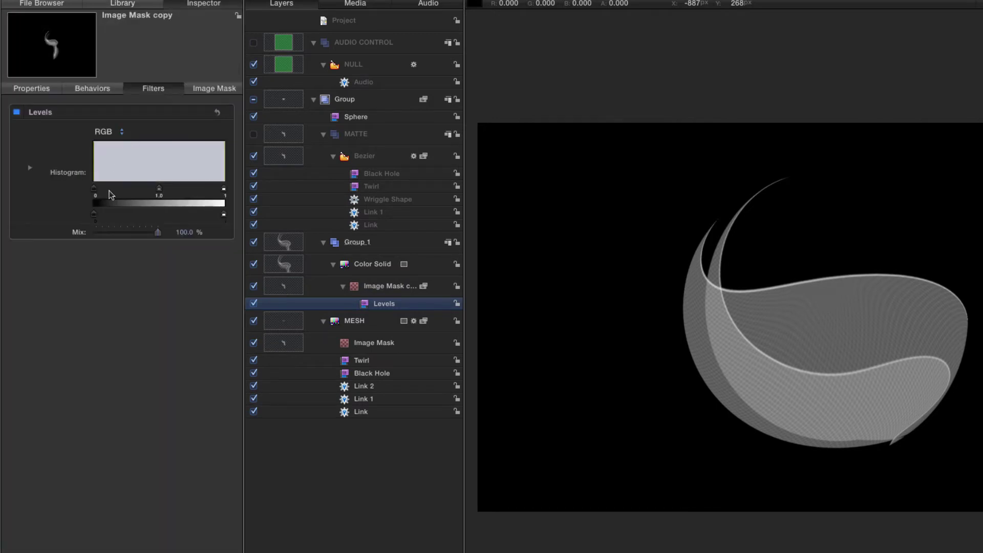
pyautogui.moveTo(95, 192); pyautogui.dragTo(182, 188)
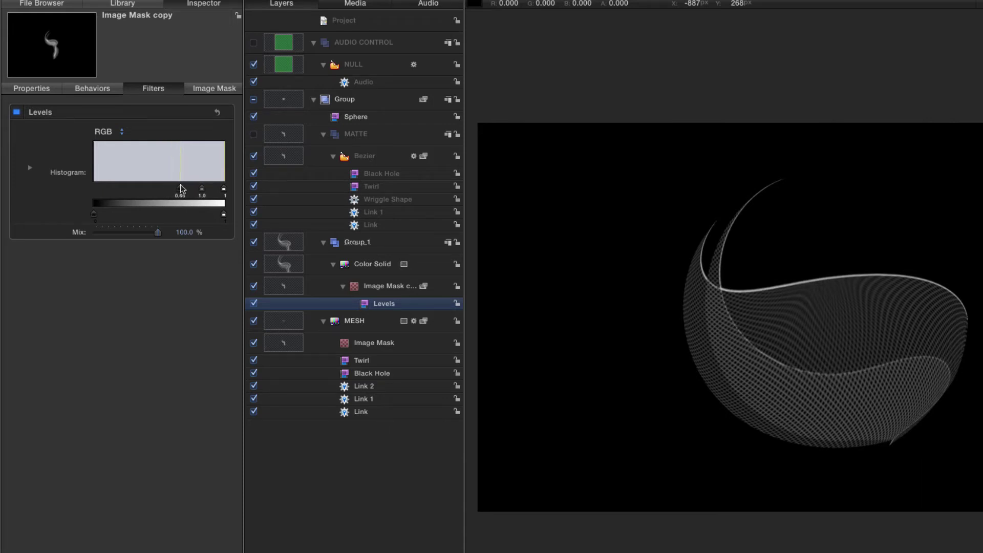
# - Check the isolated edge lines with MESH temporarily hidden, and play back the combined animation with MESH shown
pyautogui.click(254, 321)
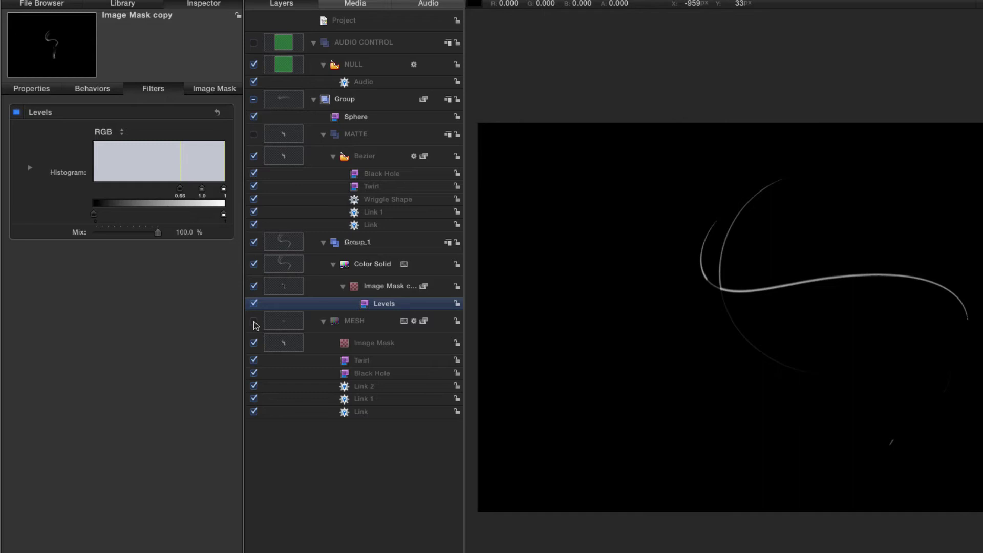
pyautogui.click(255, 324)
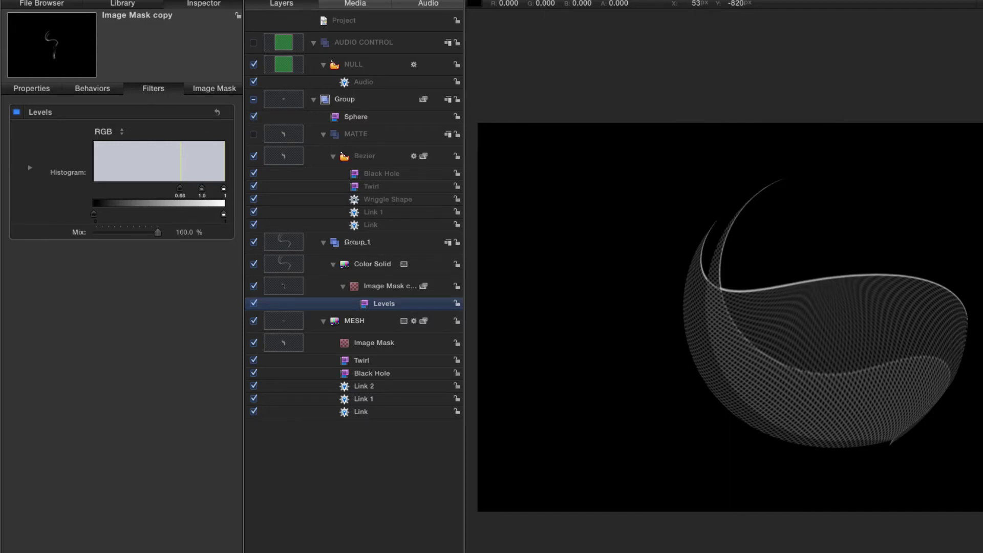
pyautogui.press('space')
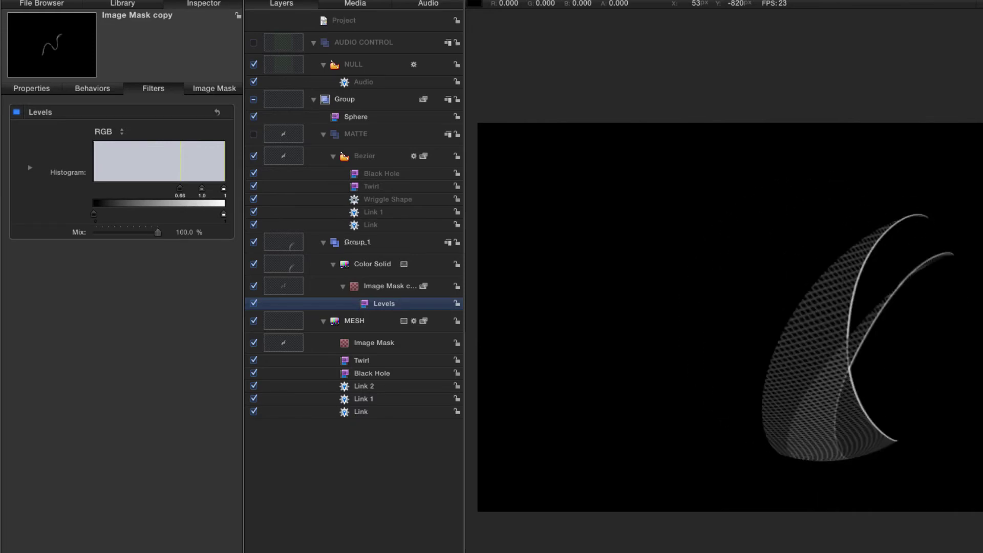
pyautogui.press('space')
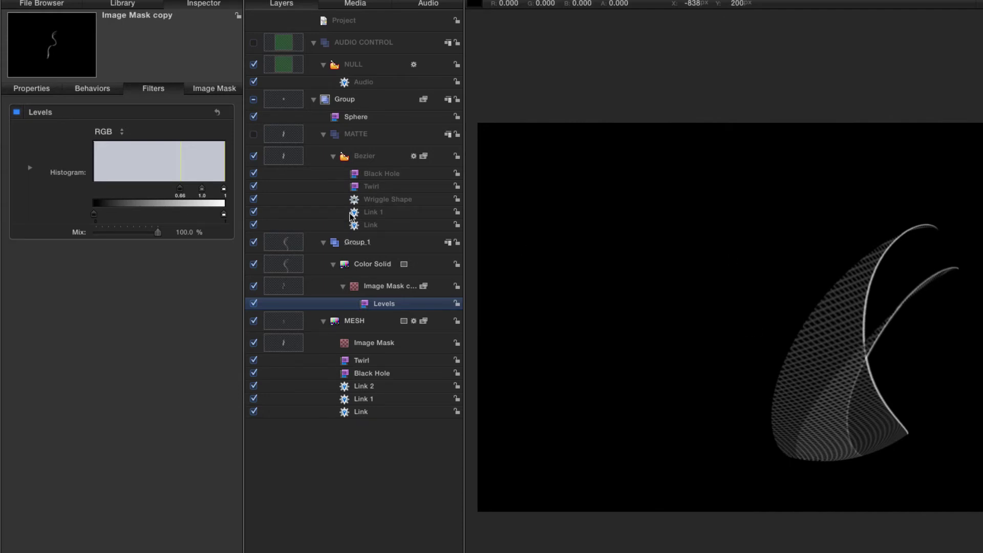
# - Rename the Color Solid's group as EDGES and collapse the finished layers in the layer list
pyautogui.click(323, 135)
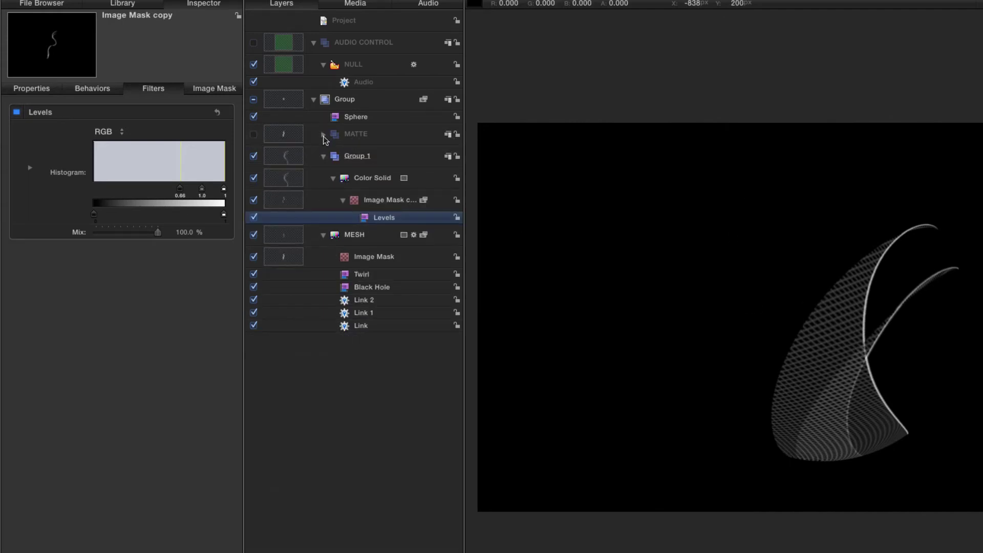
pyautogui.click(357, 156)
pyautogui.doubleClick(357, 157)
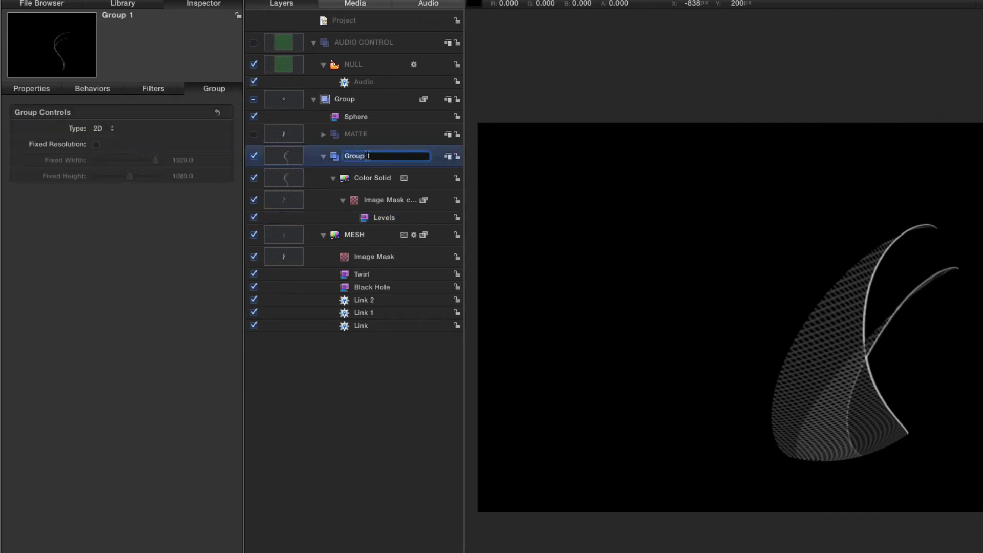
pyautogui.write('EGDES')
pyautogui.press('BackSpace')
pyautogui.press('BackSpace')
pyautogui.press('BackSpace')
pyautogui.press('BackSpace')
pyautogui.write('DGES')
pyautogui.press('Return')
pyautogui.click(324, 235)
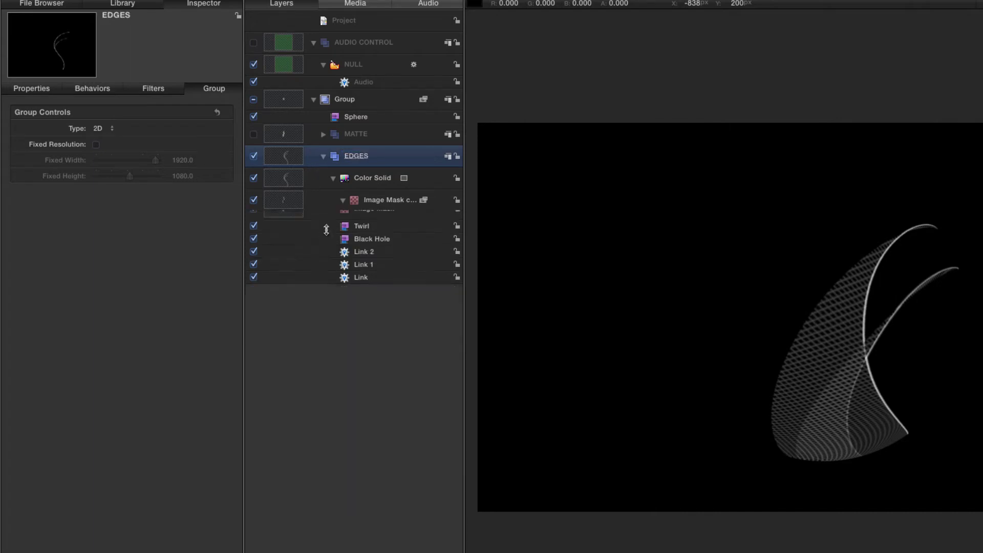
pyautogui.click(323, 156)
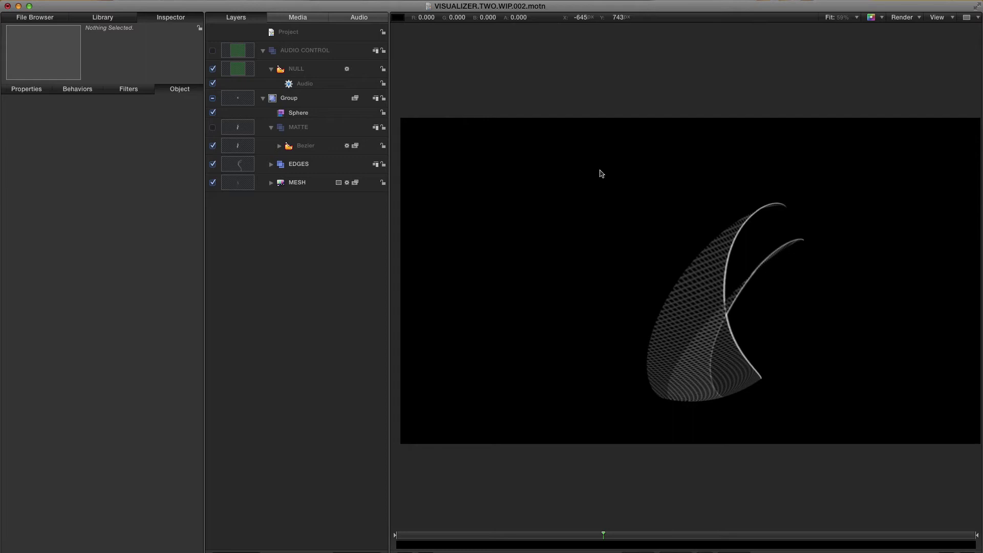
# - Create a new group at the project's top level and name it MATTES
pyautogui.click(306, 34)
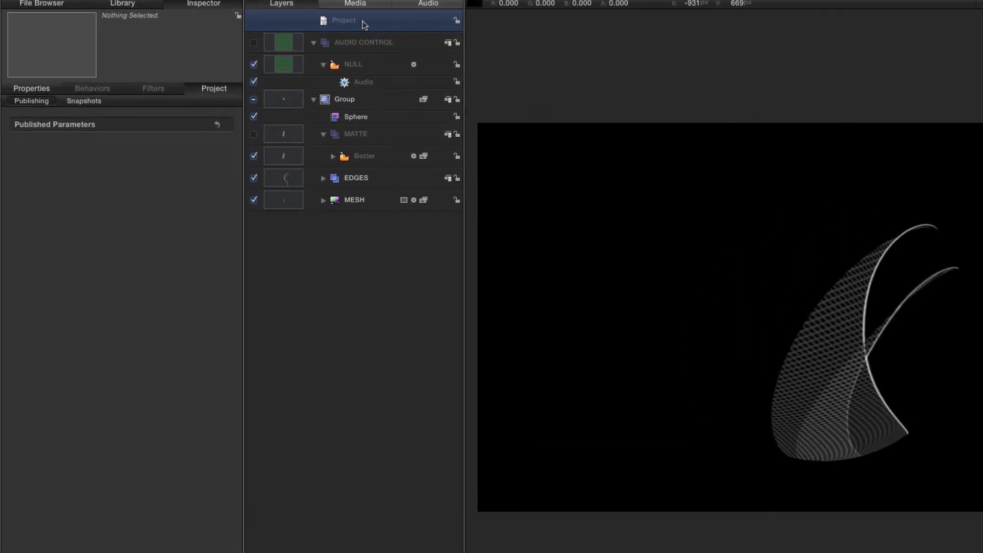
pyautogui.press('super+shift+n')
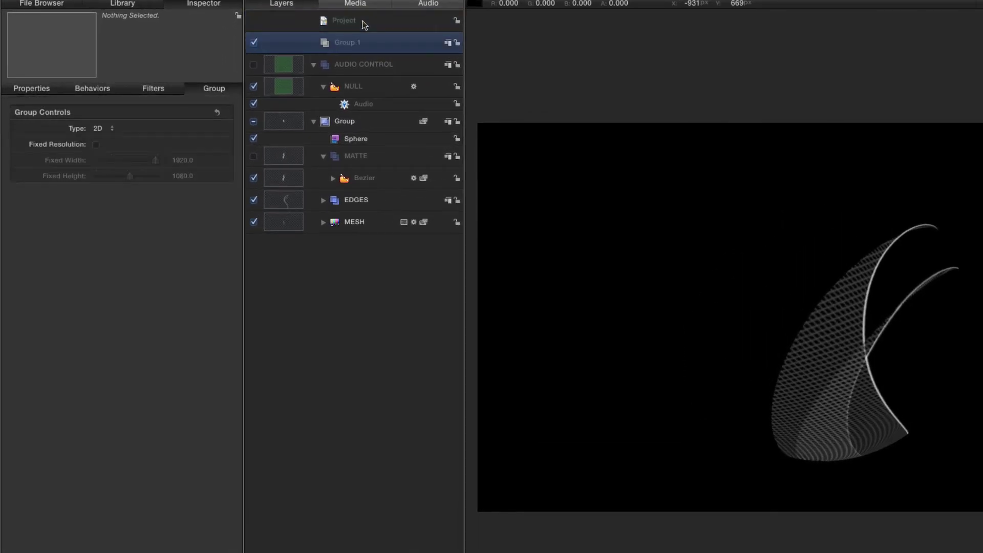
pyautogui.doubleClick(348, 42)
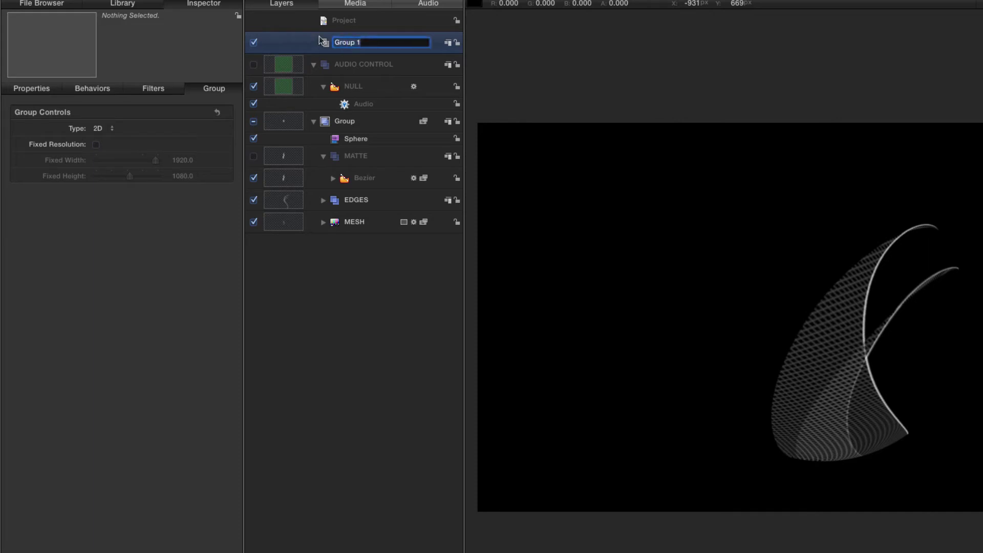
pyautogui.write('MATTES')
pyautogui.press('Return')
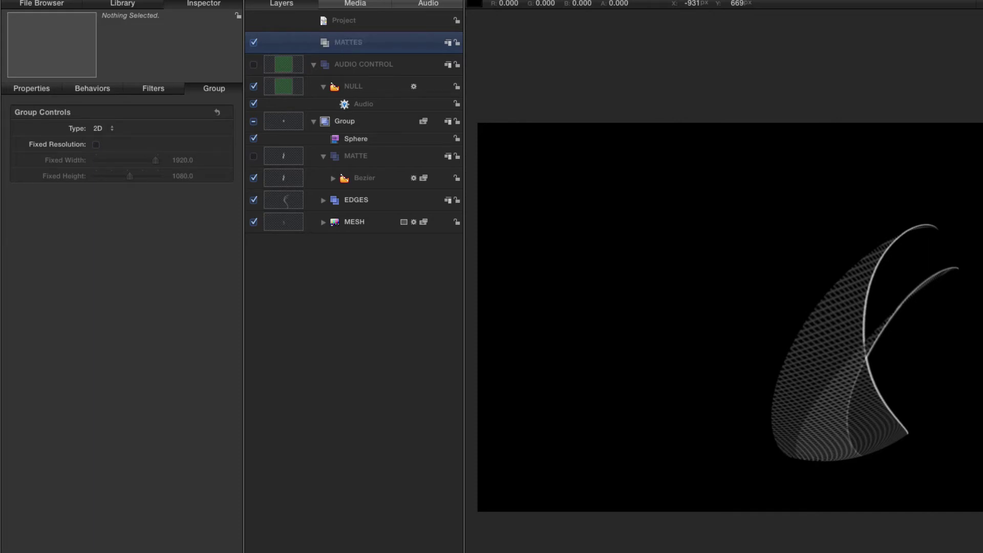
# - Show the canvas overlays with the rulers and hide the grid
pyautogui.press('super+slash')
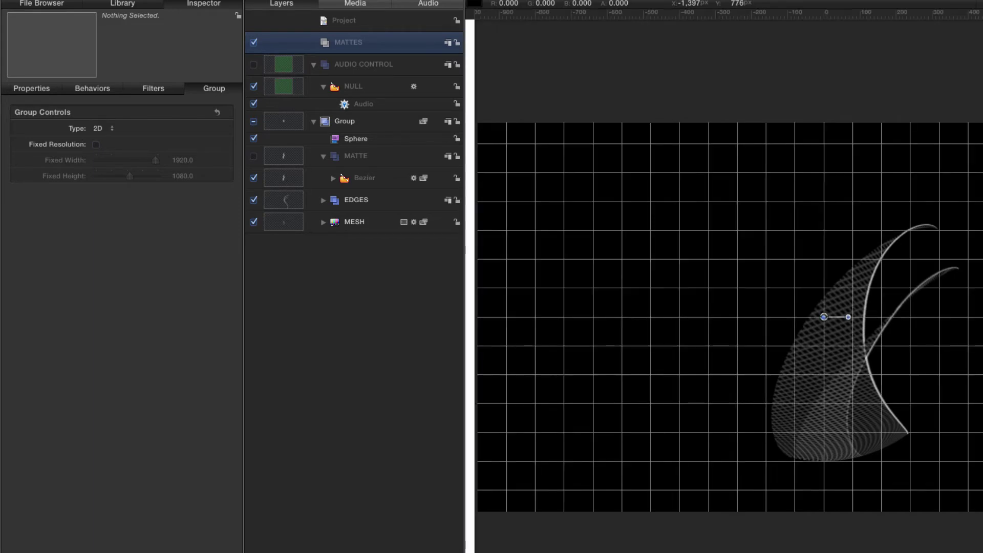
pyautogui.press('super+apostrophe')
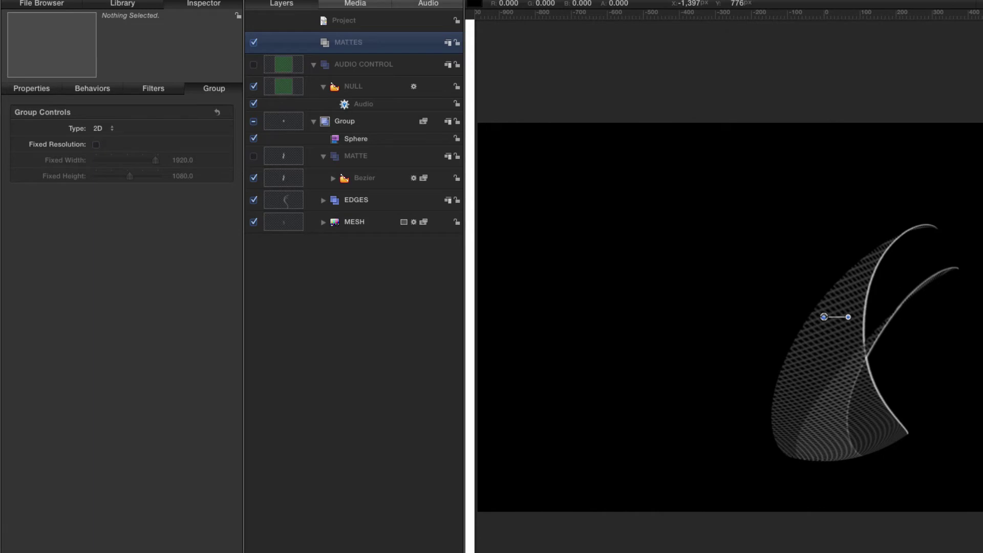
# - Show the grid on the canvas and check the enabled overlays in the view options
pyautogui.press('super+apostrophe')
pyautogui.press('super+apostrophe')
pyautogui.press('super+apostrophe')
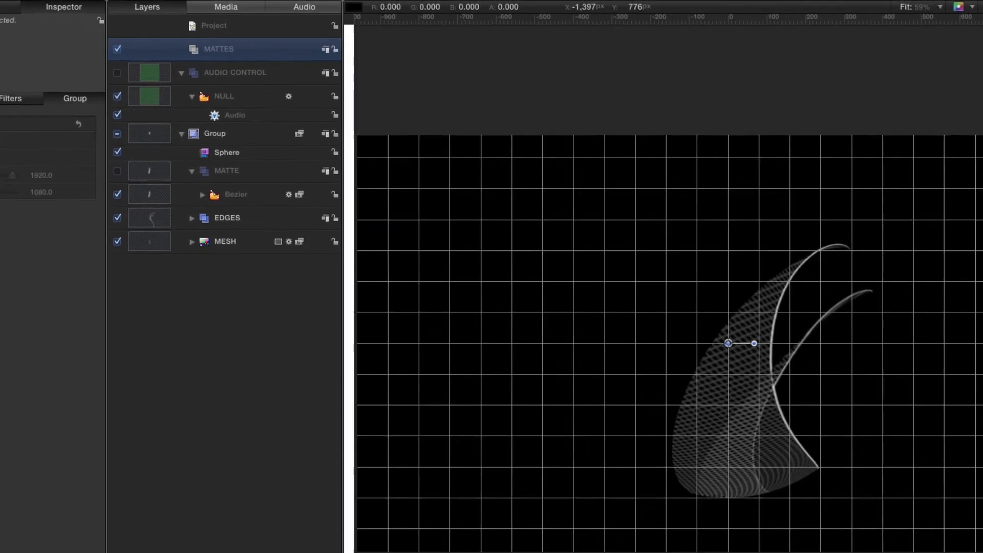
pyautogui.click(928, 13)
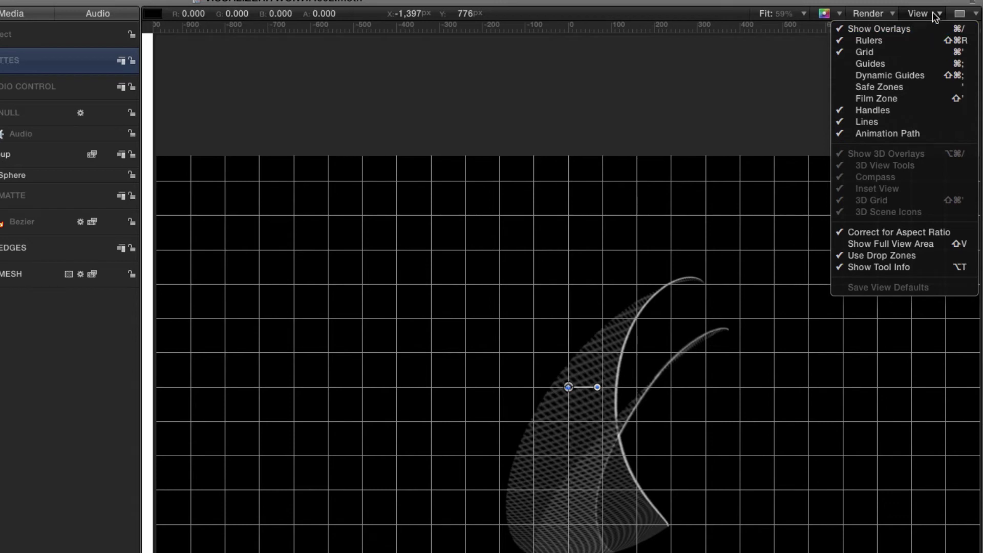
pyautogui.click(768, 74)
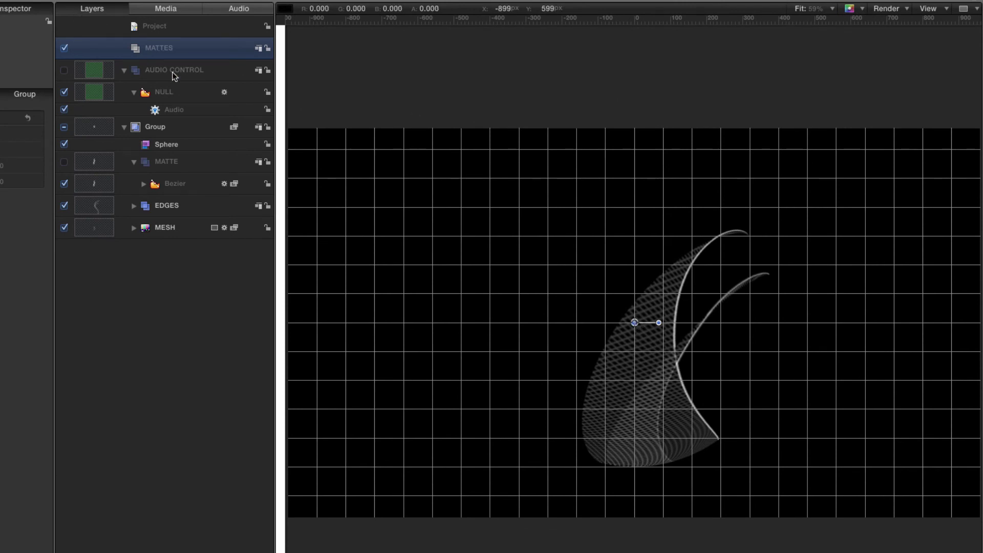
# - Draw a circle about 810 px in diameter from the canvas centre in MATTES and reset its transform to centre it exactly
pyautogui.press('r')
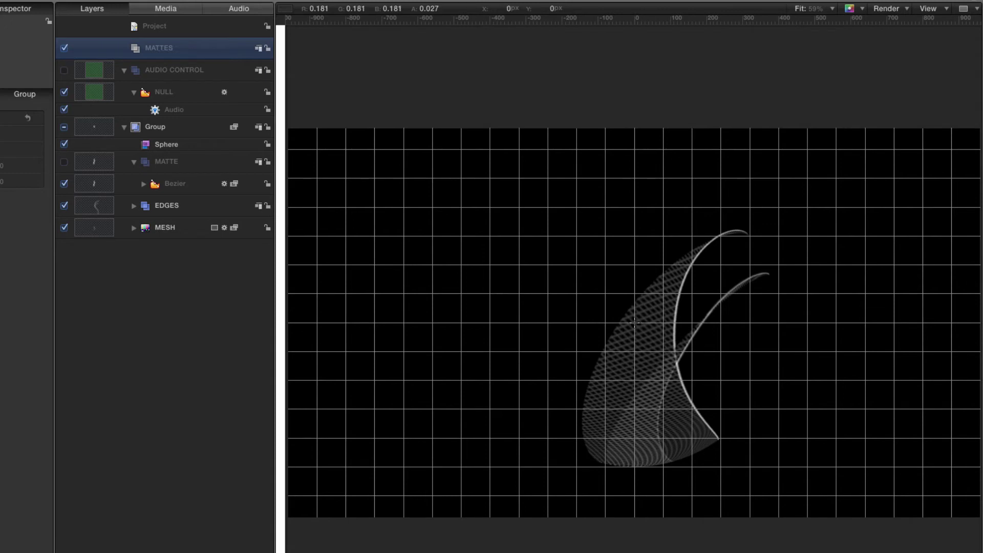
pyautogui.moveTo(635, 322); pyautogui.dragTo(782, 443)
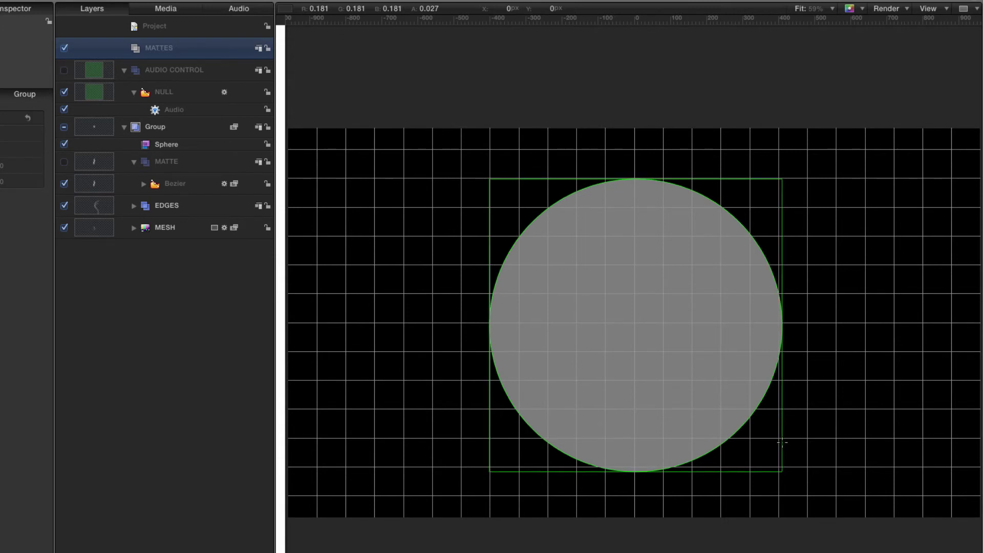
pyautogui.moveTo(782, 443); pyautogui.dragTo(782, 443)
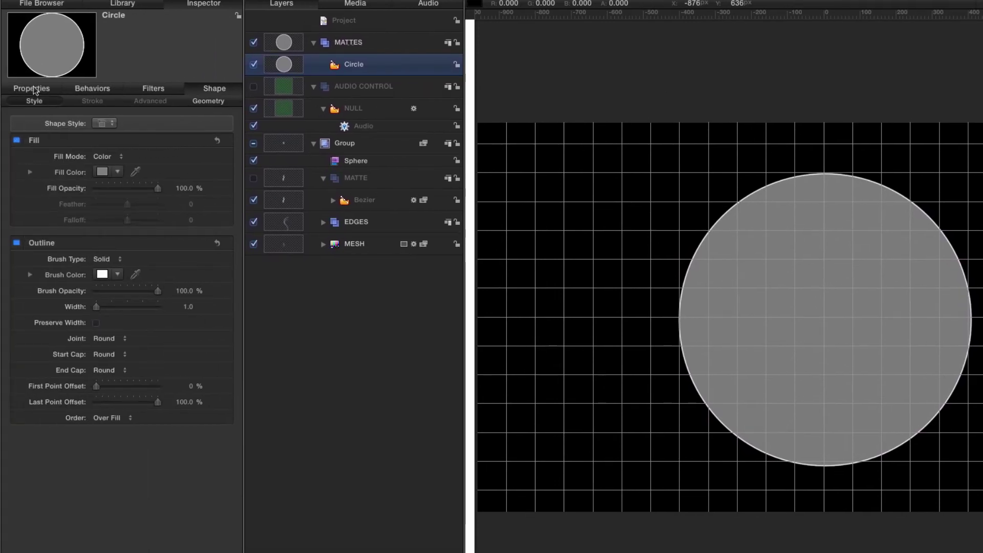
pyautogui.click(34, 90)
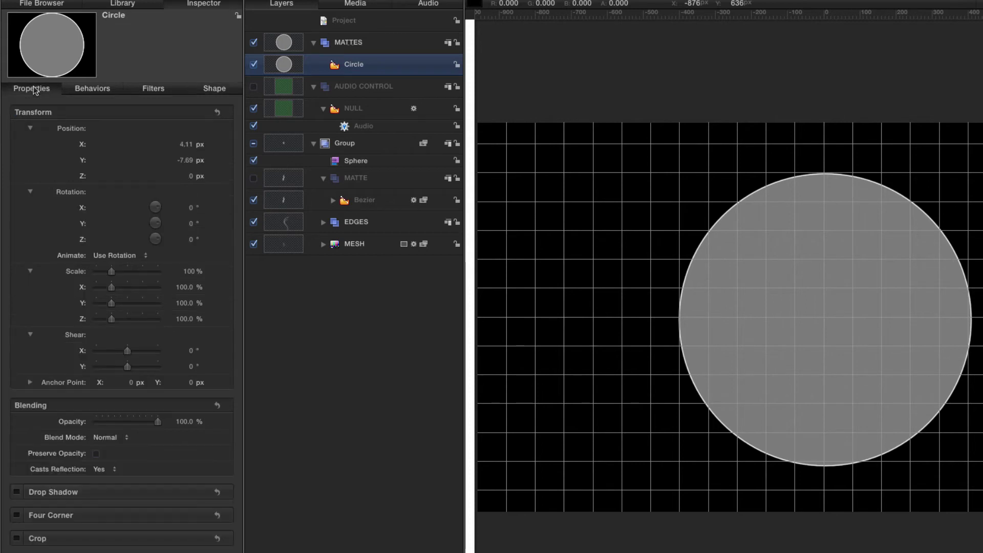
pyautogui.click(218, 112)
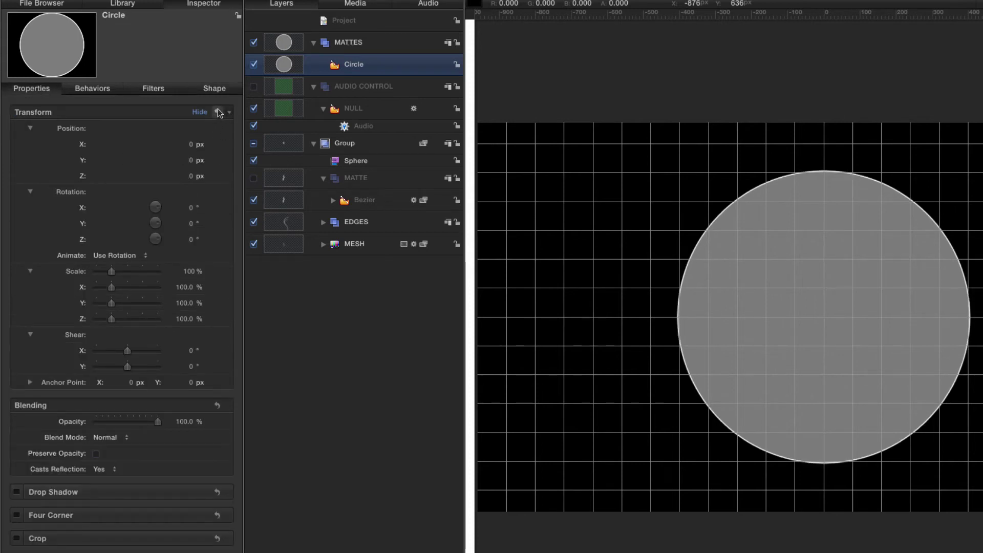
# - Give the circle a Purple fill without an outline and rename it OUTER
pyautogui.click(214, 88)
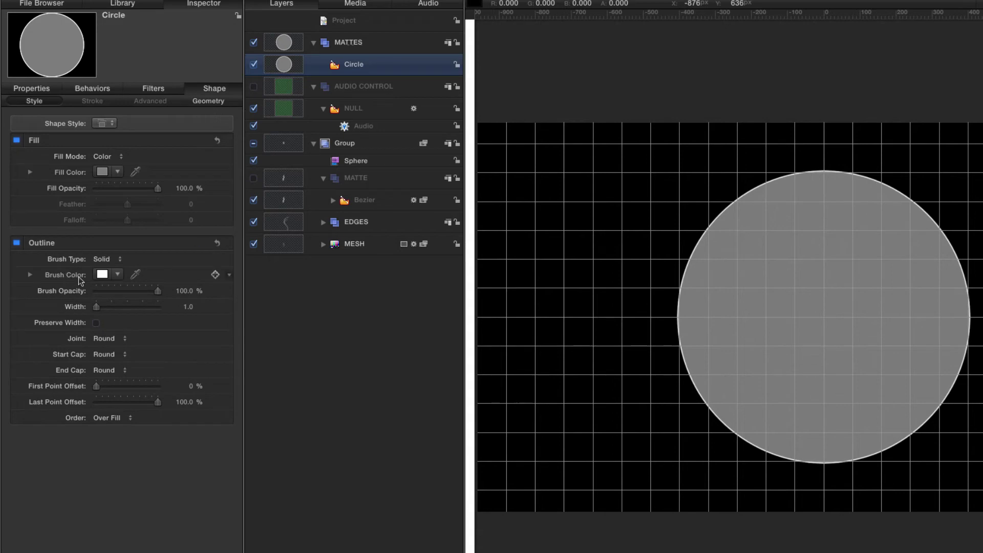
pyautogui.click(17, 243)
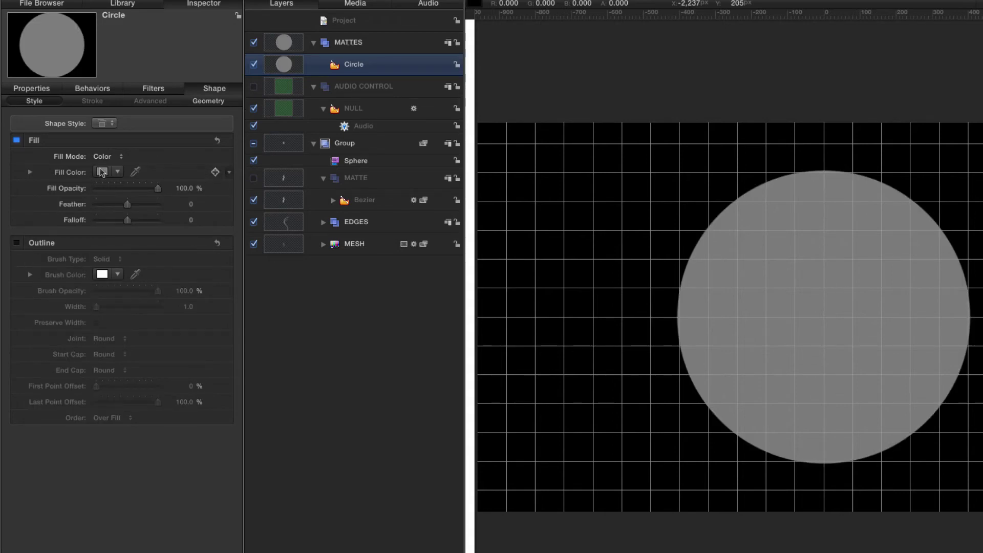
pyautogui.click(102, 171)
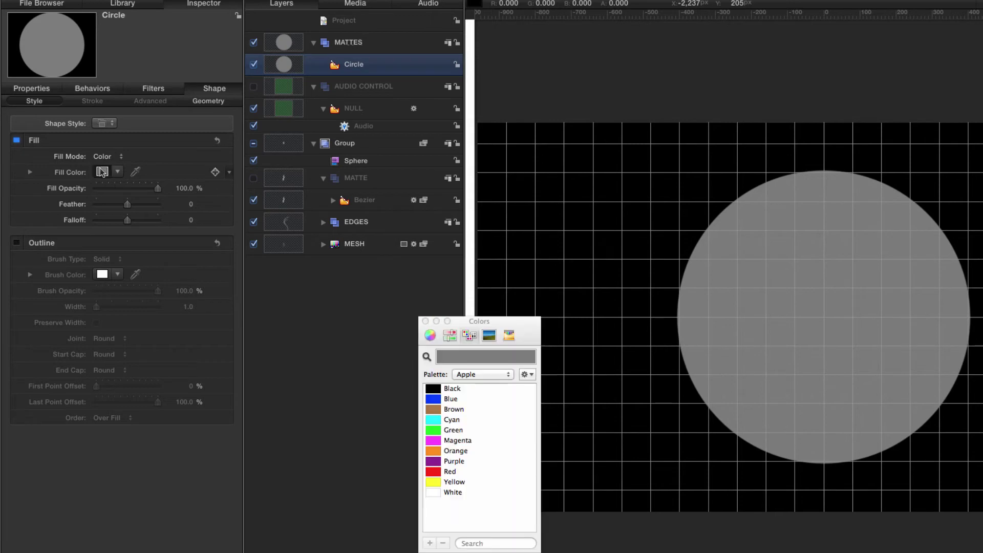
pyautogui.click(437, 463)
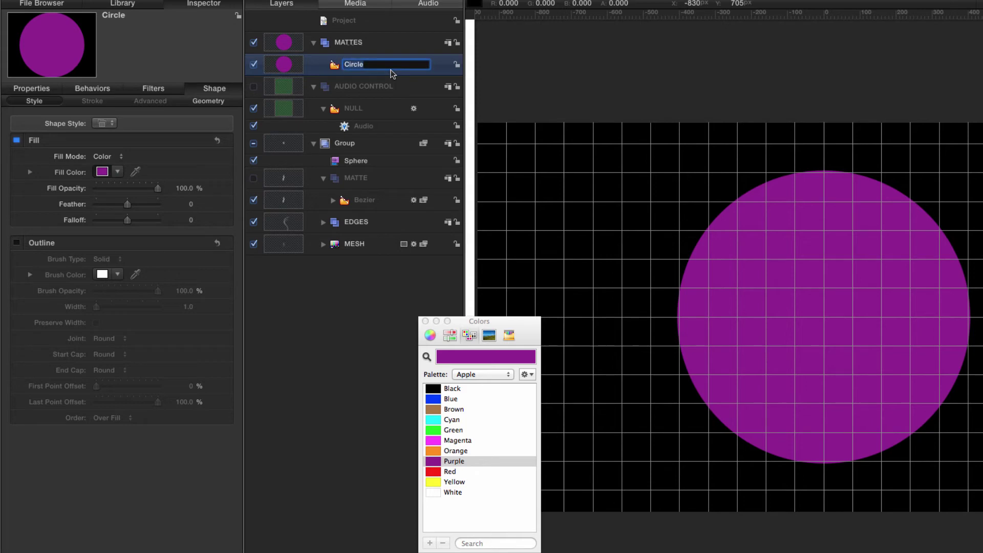
pyautogui.write('OUTER')
pyautogui.press('Return')
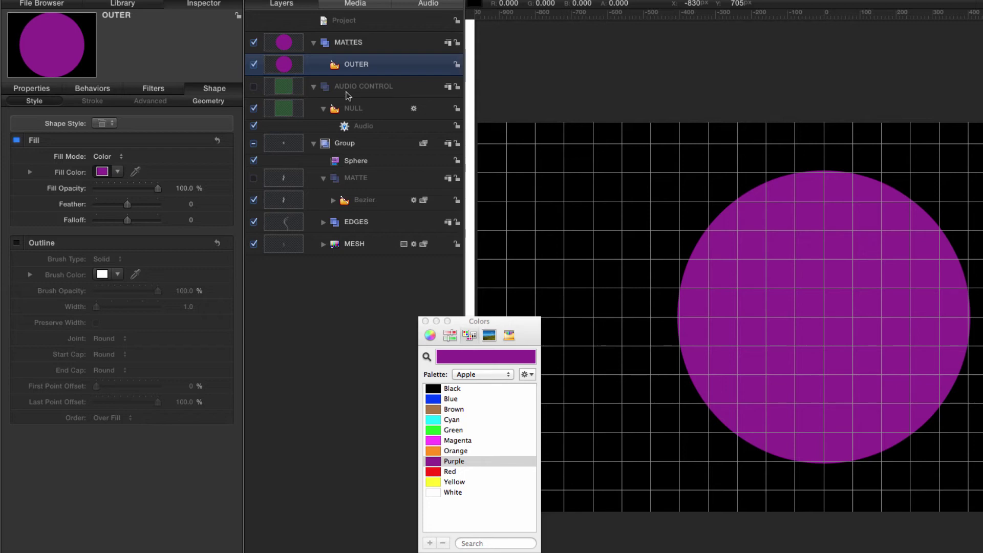
# - Duplicate the OUTER circle and rename the copy CROP
pyautogui.press('super+d')
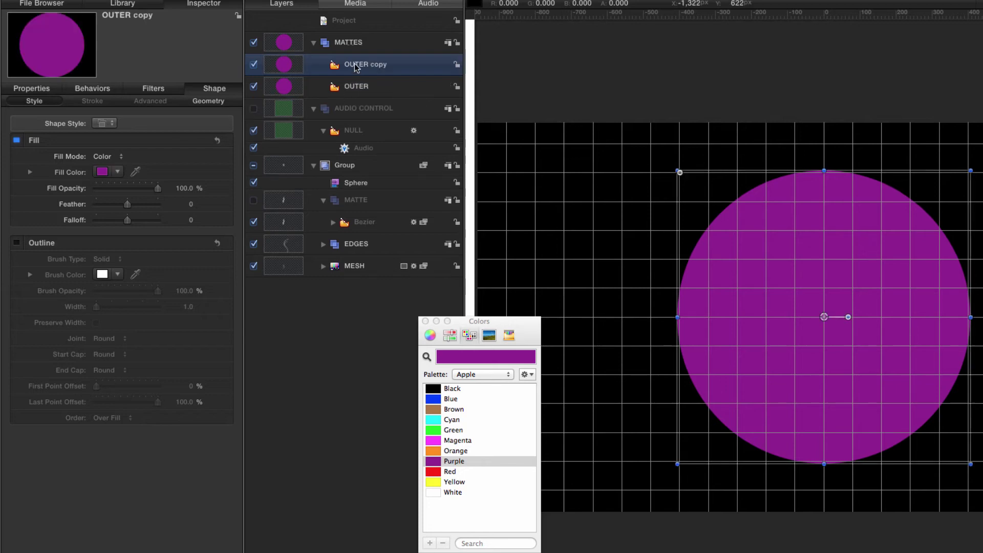
pyautogui.doubleClick(354, 64)
pyautogui.write('CROP')
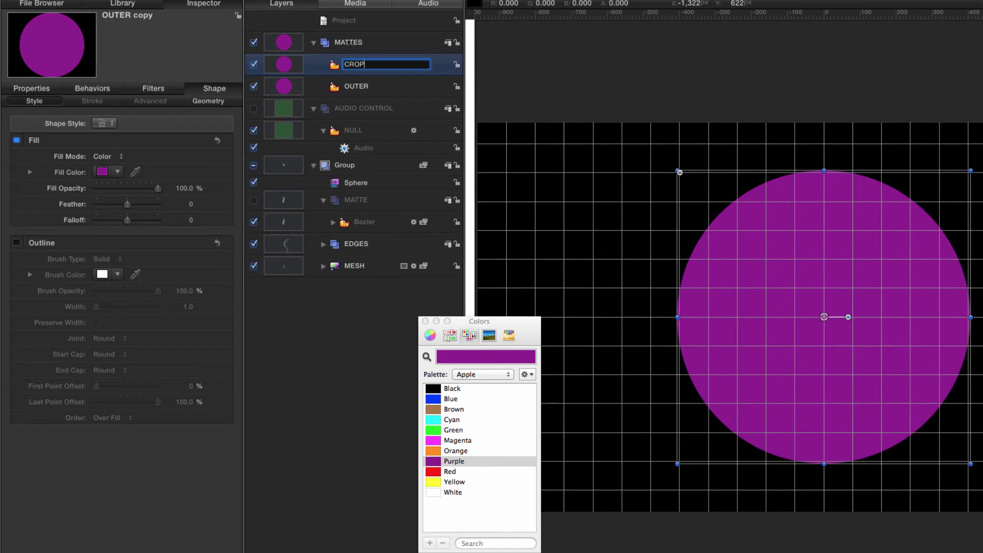
pyautogui.press('Return')
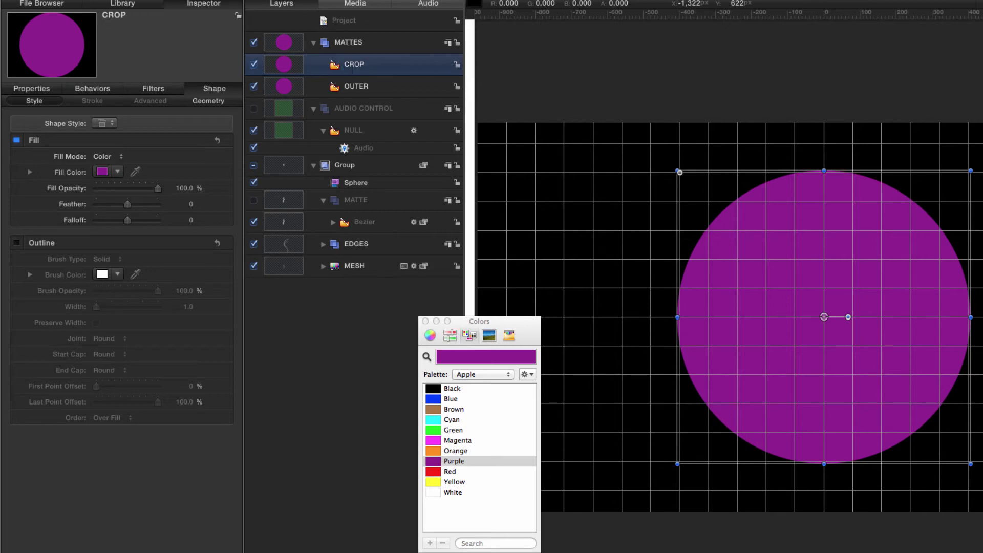
# - Change the CROP circle's fill color to Blue and set its overall scale to 80%
pyautogui.click(102, 172)
pyautogui.click(437, 402)
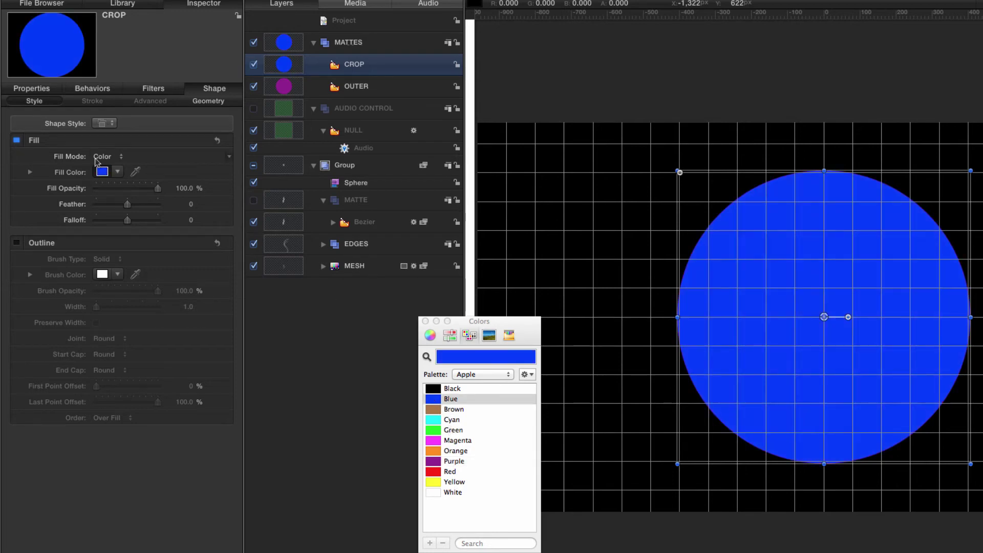
pyautogui.click(32, 88)
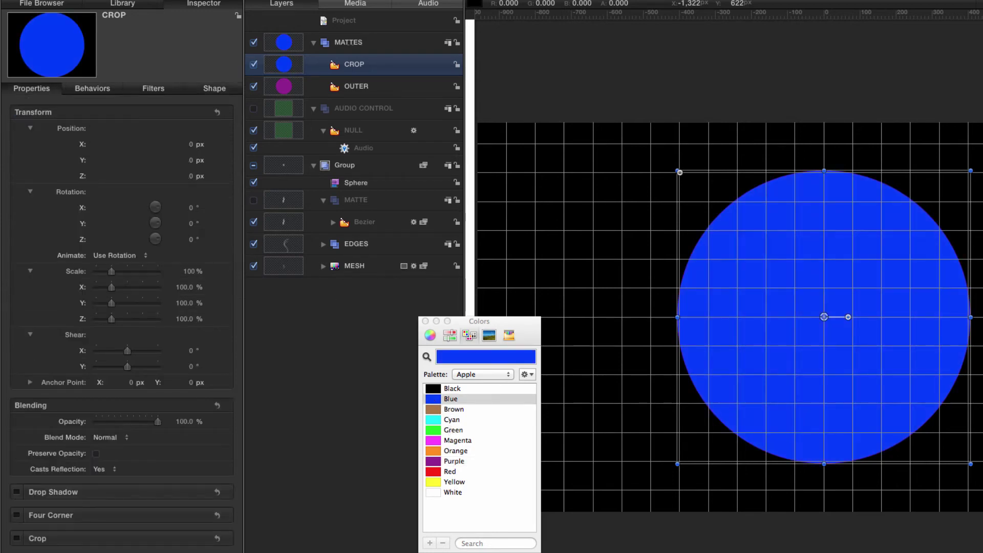
pyautogui.click(189, 271)
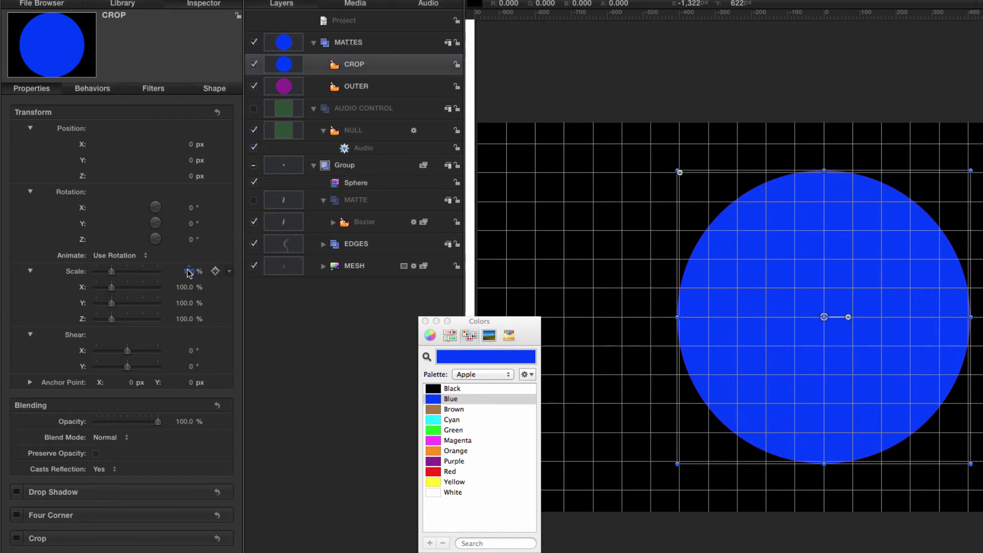
pyautogui.write('80')
pyautogui.press('Return')
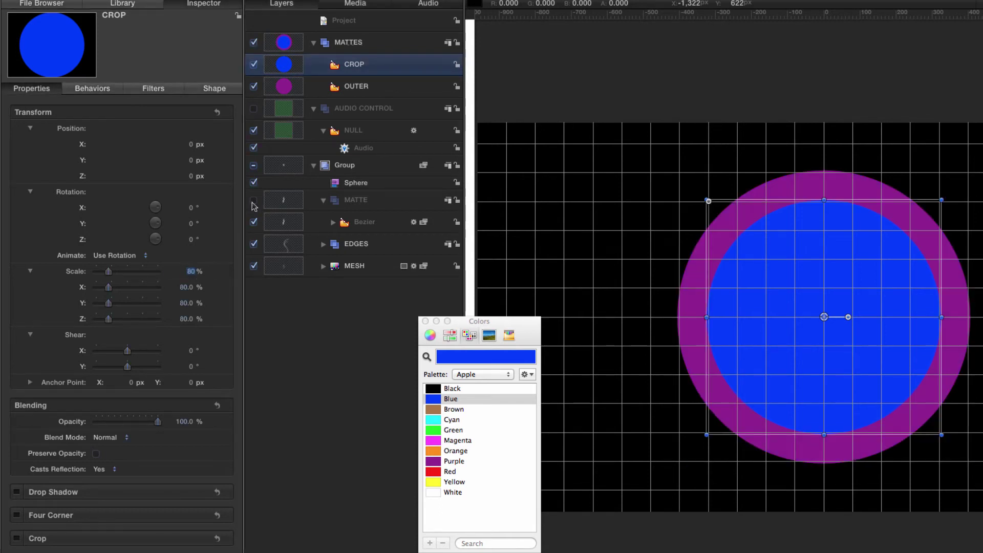
# - Duplicate the OUTER circle, rename the copy MAIN, and move it above CROP in the MATTES group
pyautogui.click(286, 89)
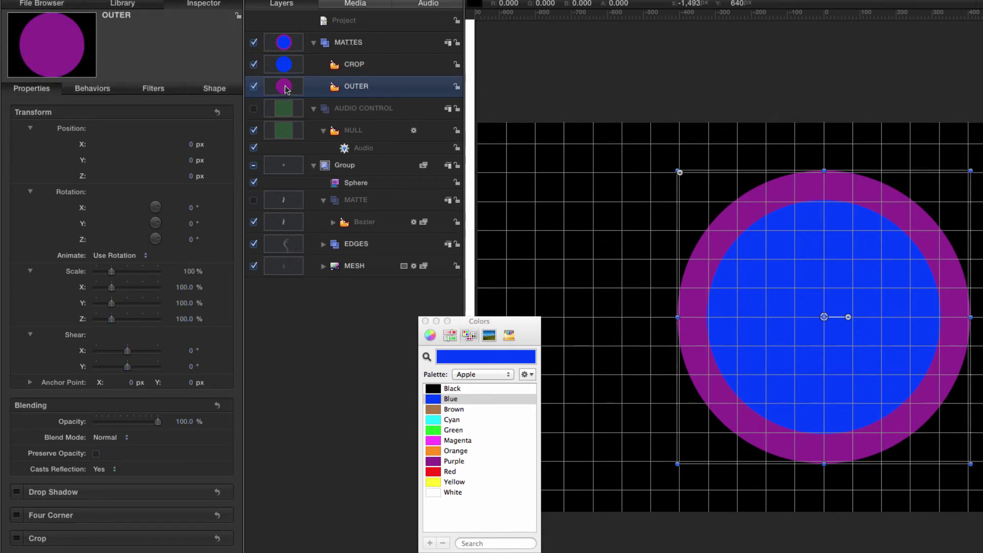
pyautogui.press('super+d')
pyautogui.doubleClick(379, 87)
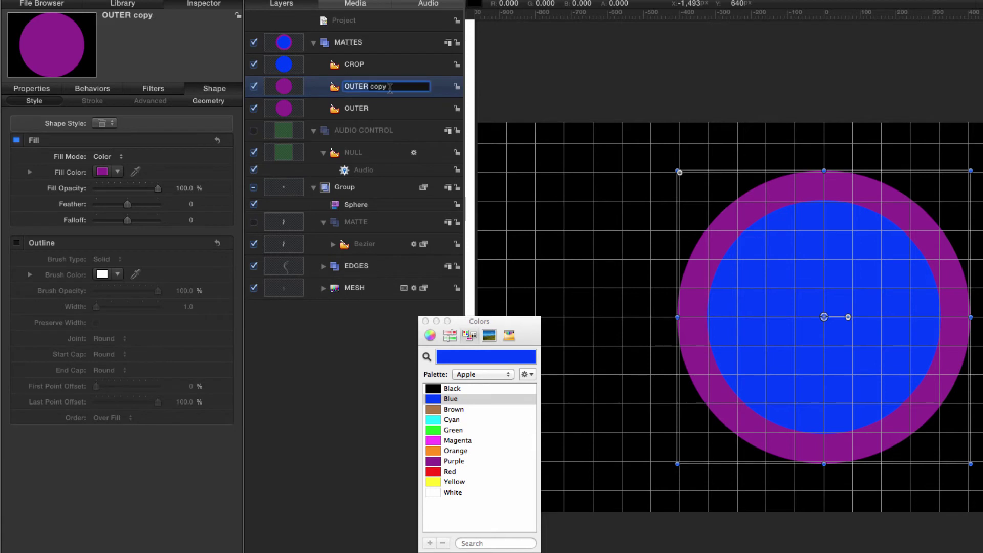
pyautogui.write('MAIN')
pyautogui.press('Return')
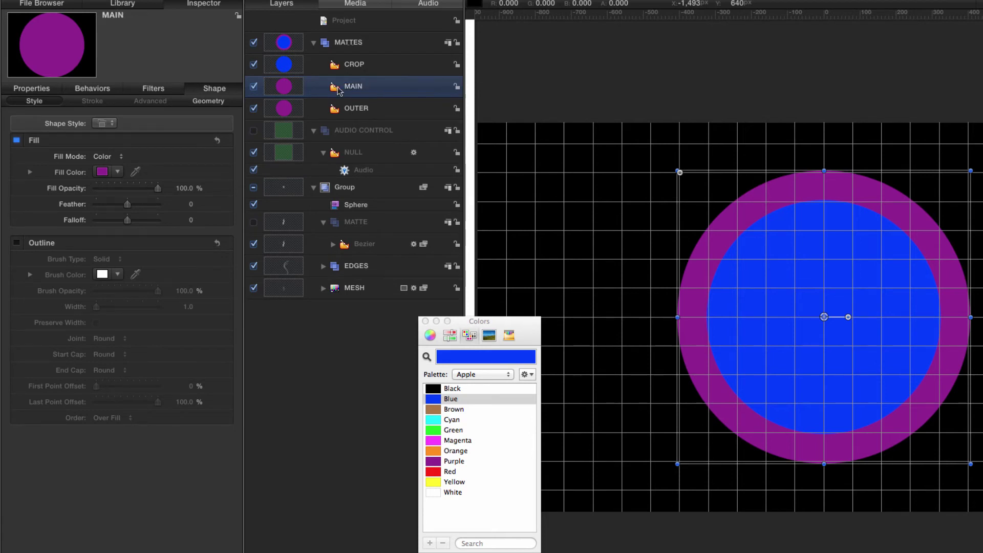
pyautogui.press('y')
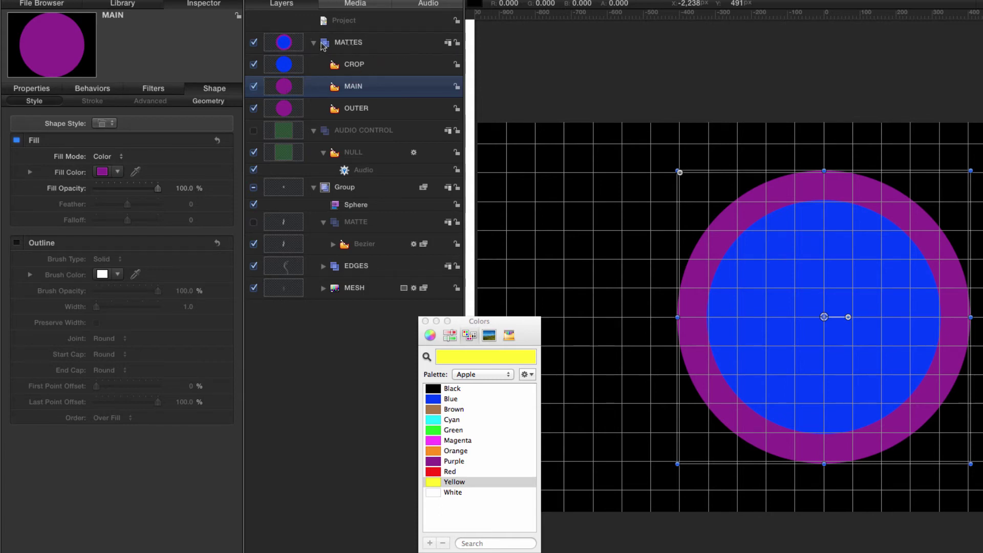
pyautogui.press('super+bracketright')
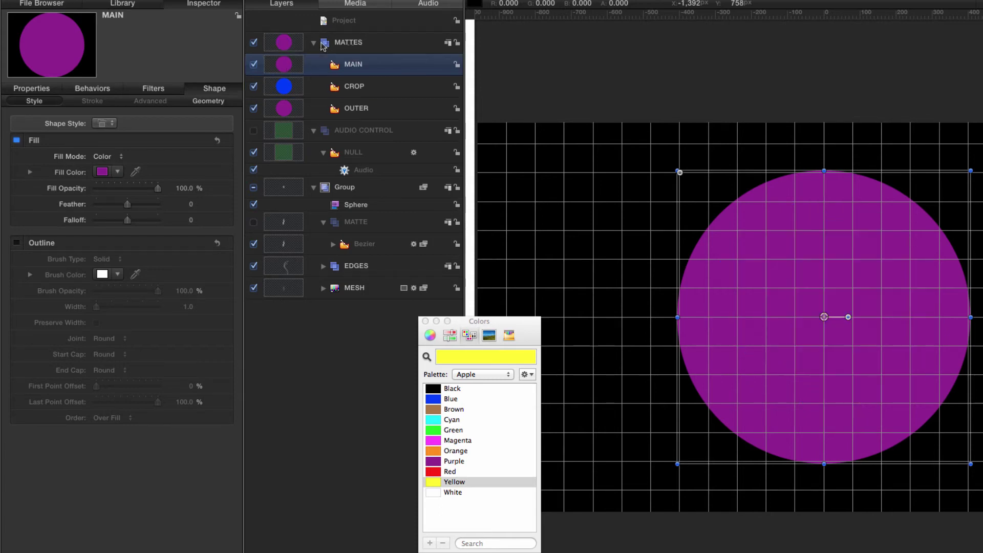
# - Replace MAIN's fill with a solid Yellow outline 225 wide
pyautogui.click(17, 141)
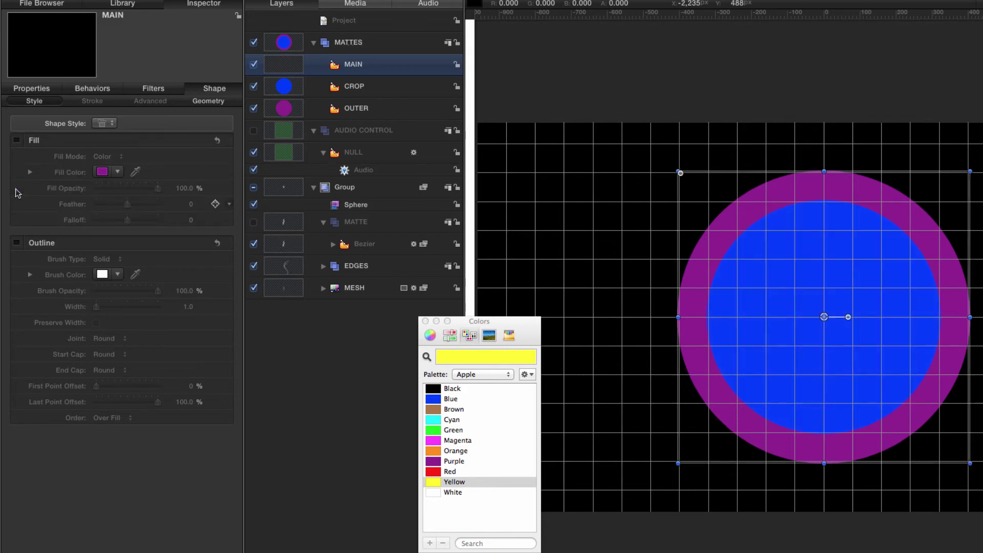
pyautogui.click(17, 244)
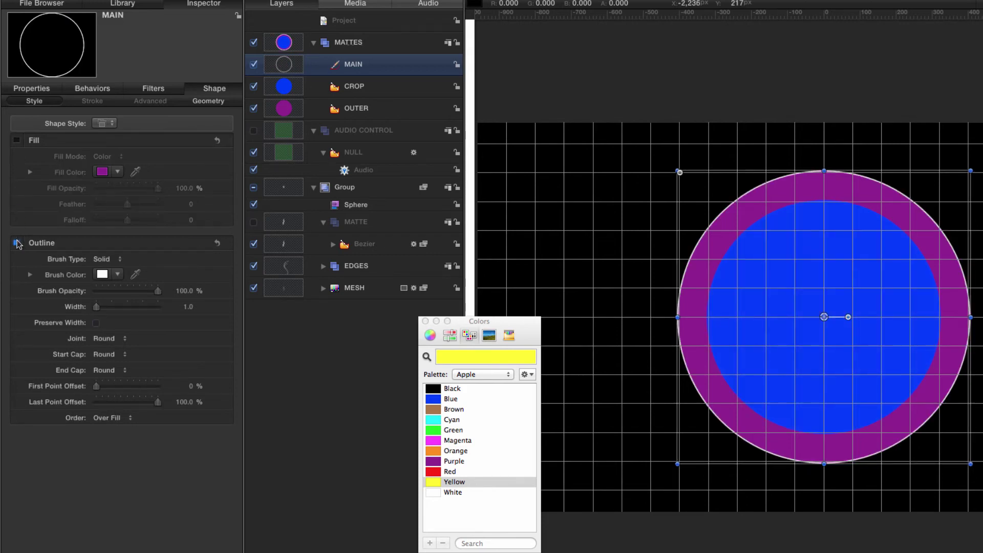
pyautogui.click(188, 307)
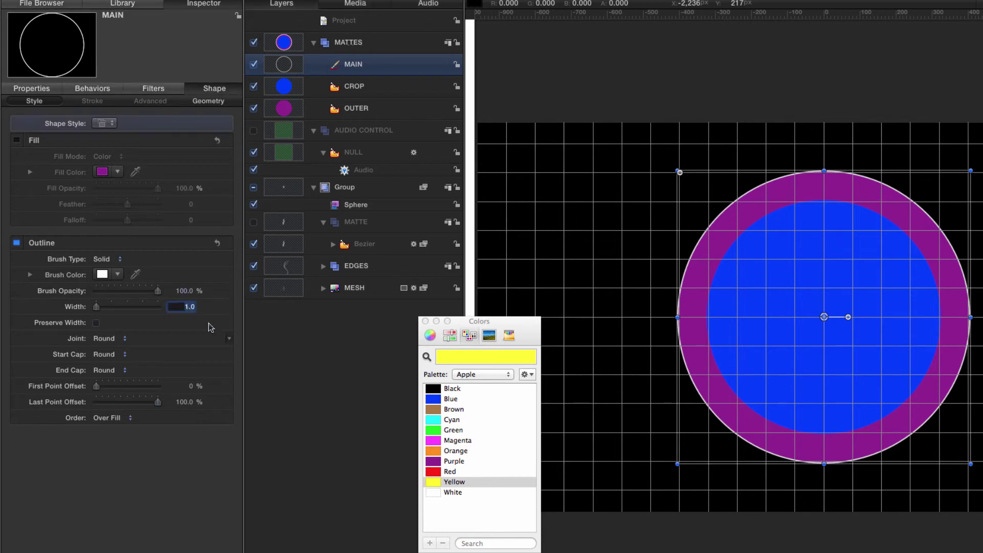
pyautogui.write('225')
pyautogui.press('Return')
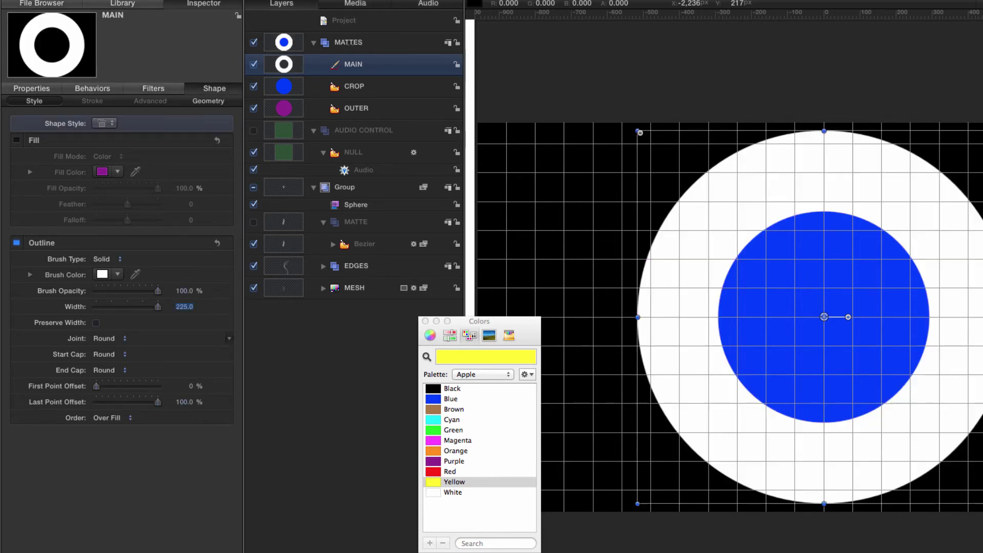
pyautogui.click(103, 276)
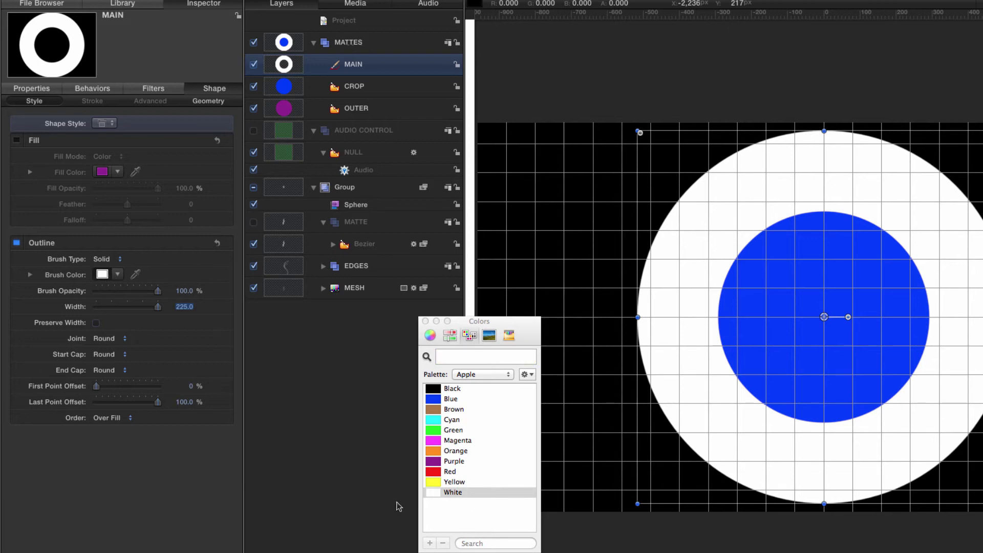
pyautogui.click(440, 482)
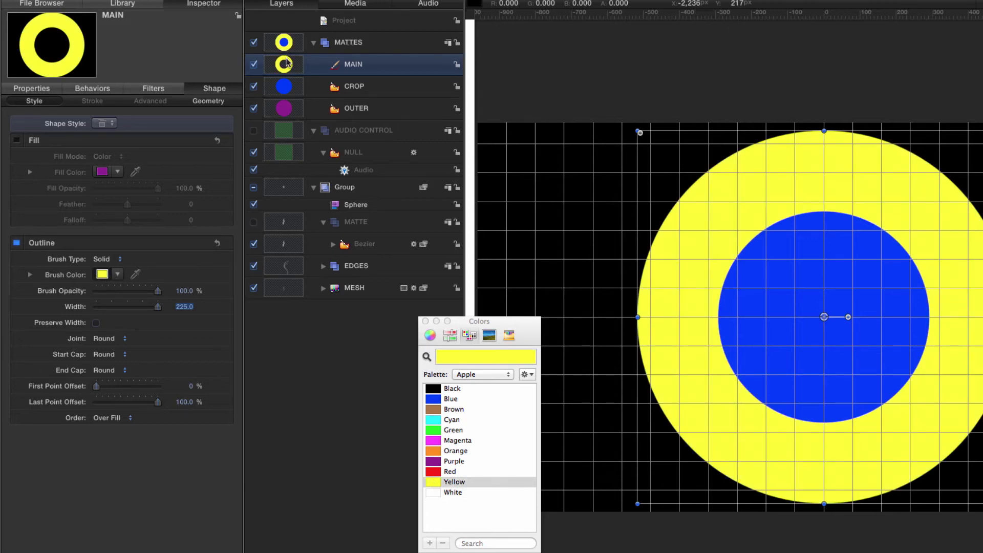
# - Duplicate the MAIN ring, rename the copy INNER, and set its outline color to Cyan
pyautogui.press('super+d')
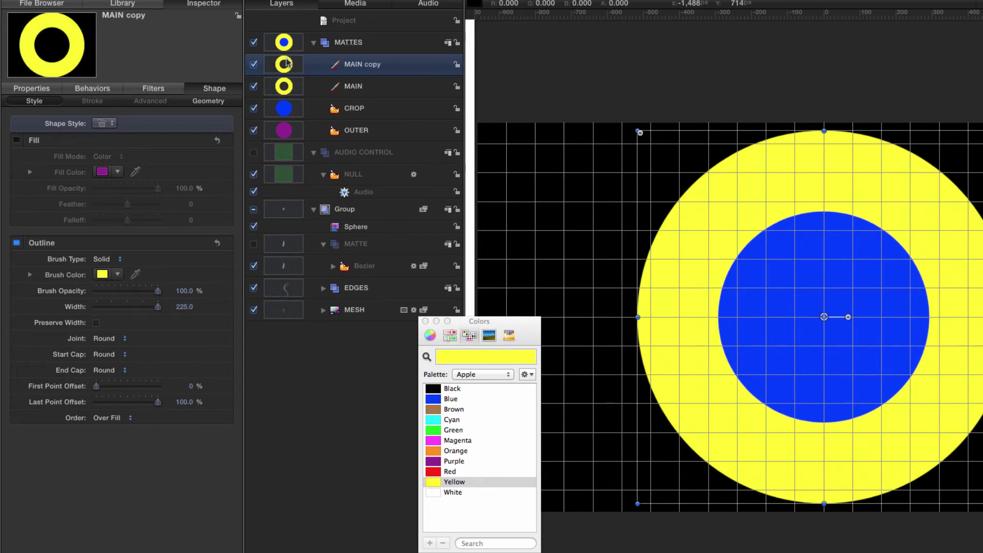
pyautogui.doubleClick(358, 64)
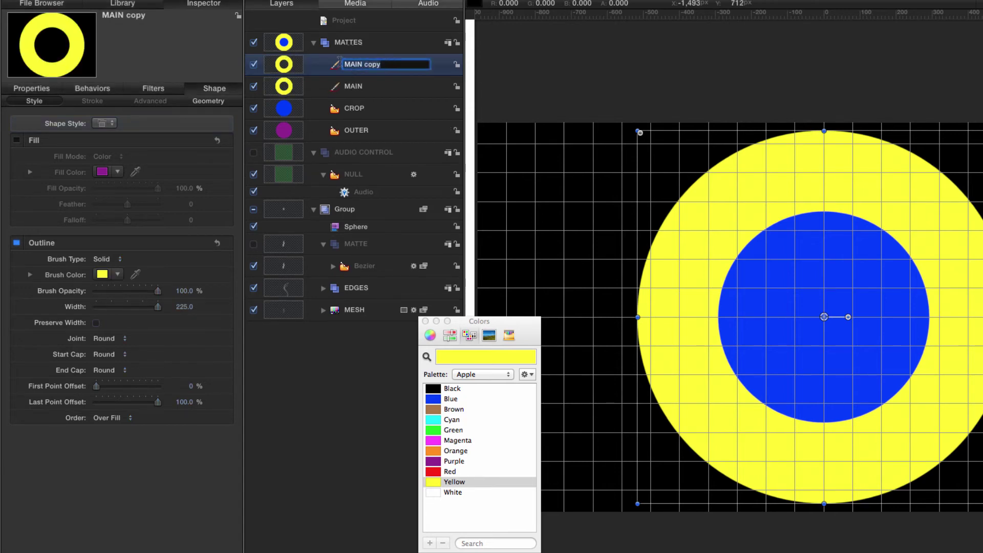
pyautogui.write('INNER')
pyautogui.press('Return')
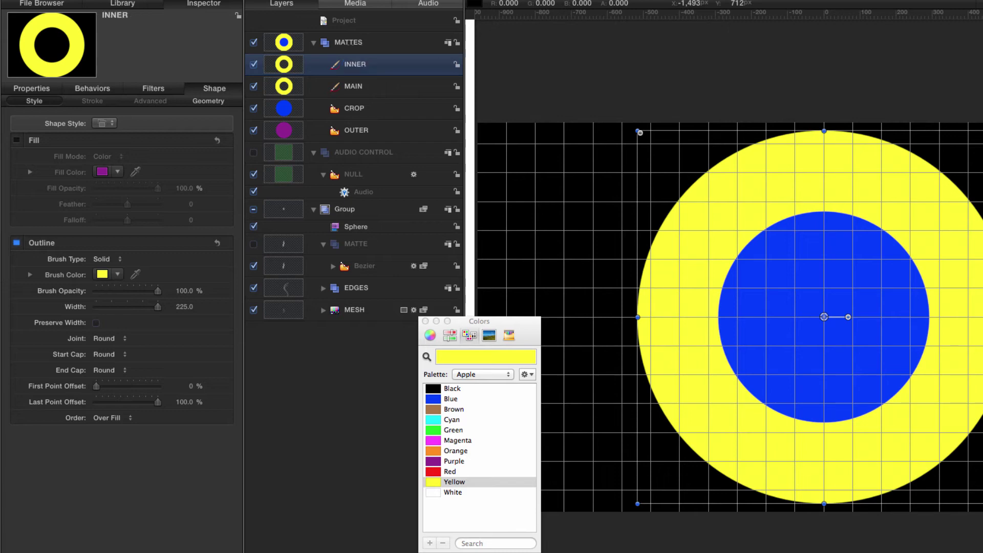
pyautogui.click(435, 421)
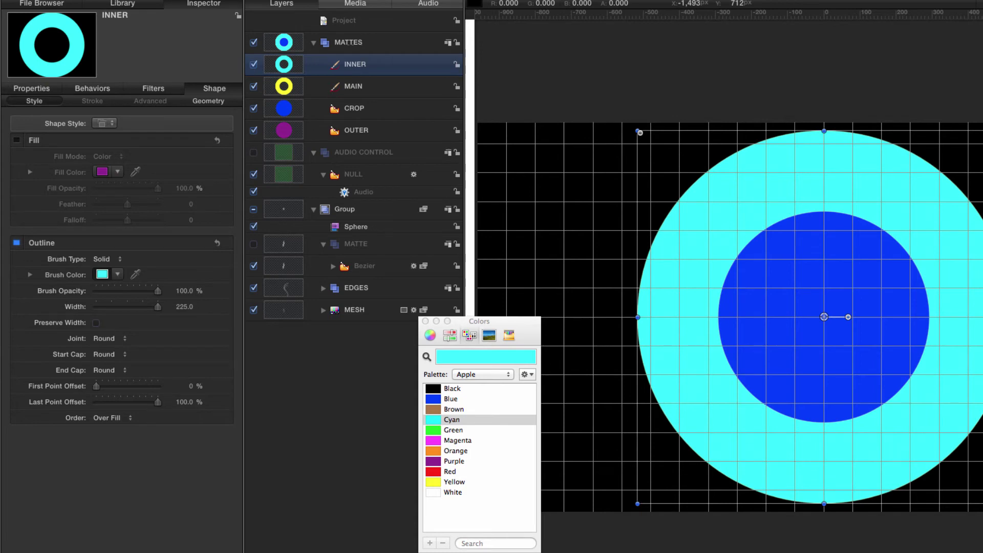
# - Set the INNER ring's overall scale to 85% and its outline width to 30
pyautogui.click(21, 88)
pyautogui.click(190, 272)
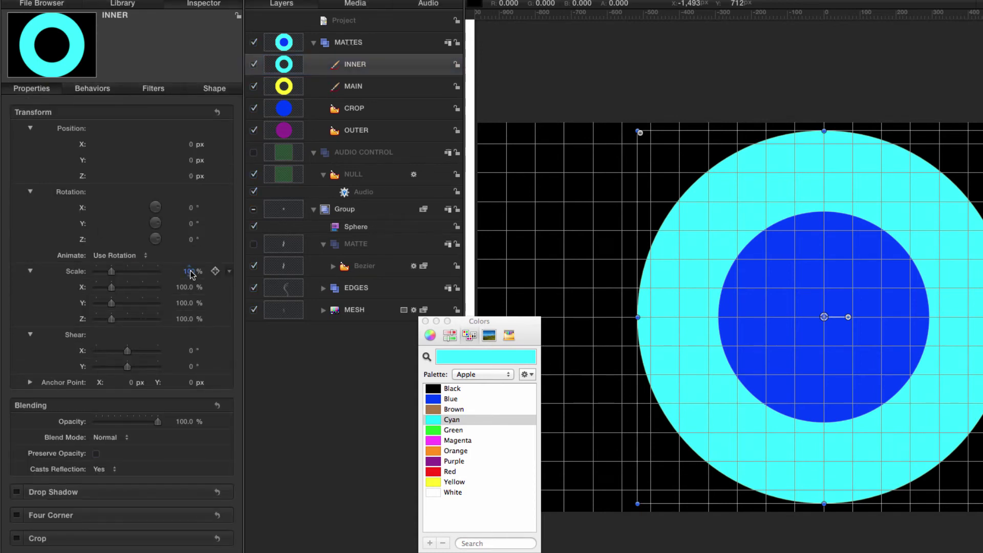
pyautogui.write('85')
pyautogui.press('Return')
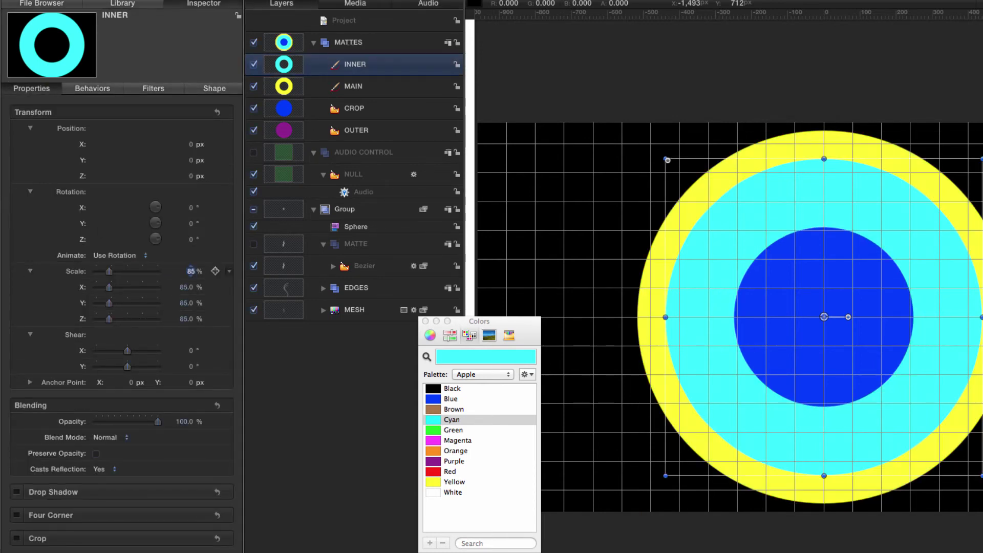
pyautogui.press('F4')
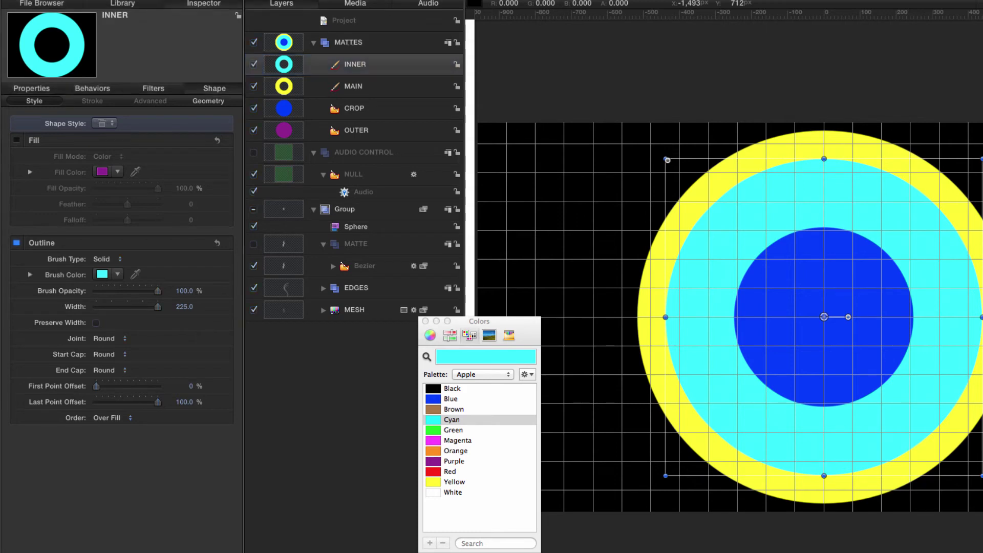
pyautogui.click(184, 307)
pyautogui.write('30')
pyautogui.press('Return')
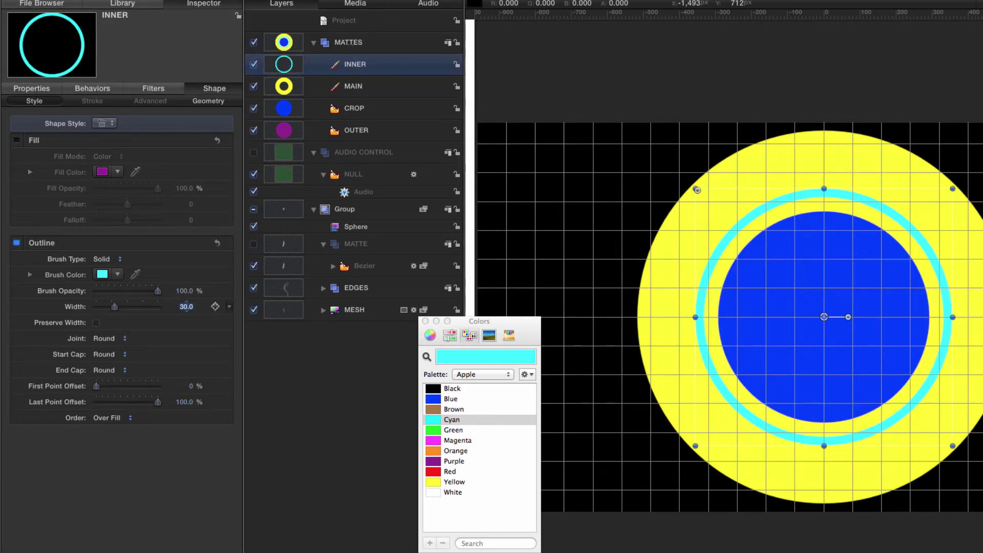
# - Add a Gaussian Blur filter to the INNER ring and set its amount to 30
pyautogui.press('super+2')
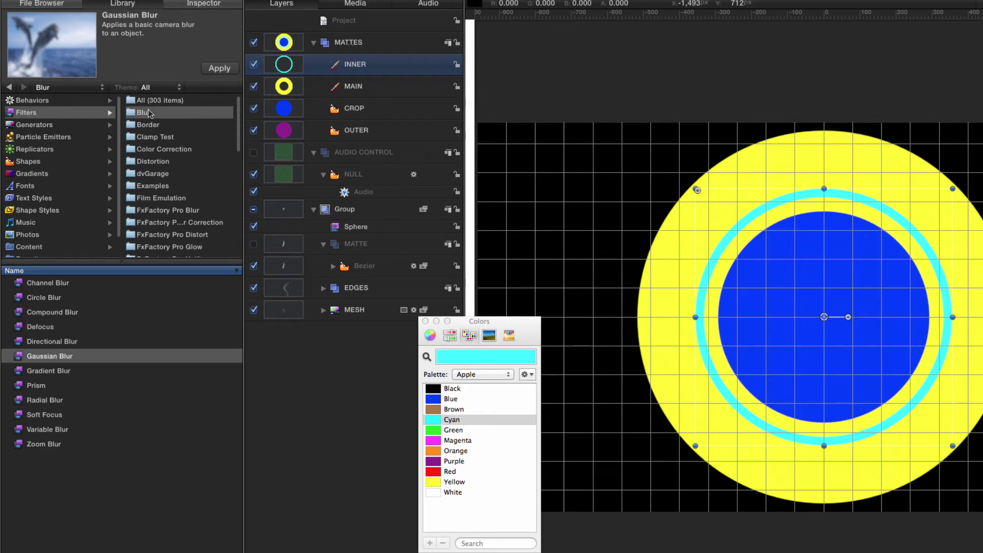
pyautogui.click(231, 67)
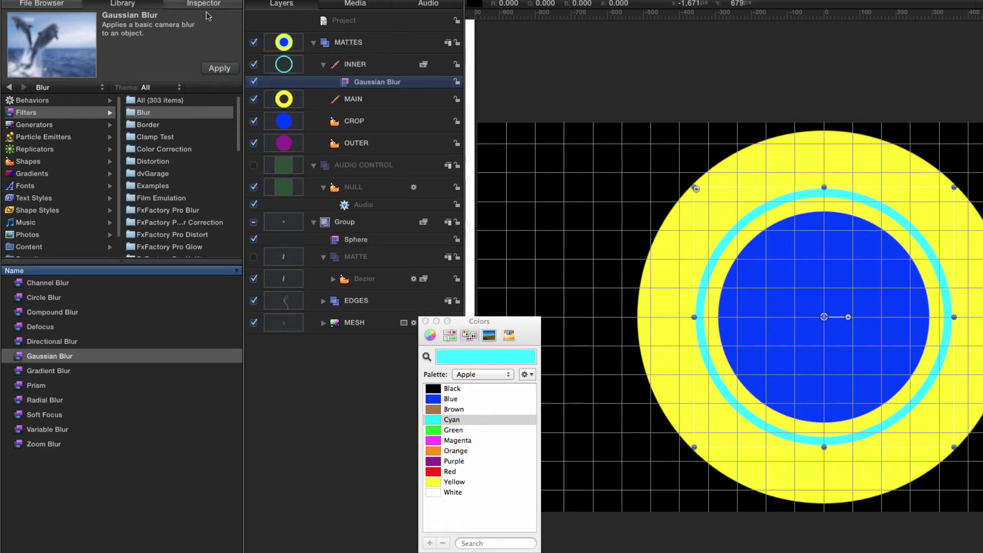
pyautogui.press('super+3')
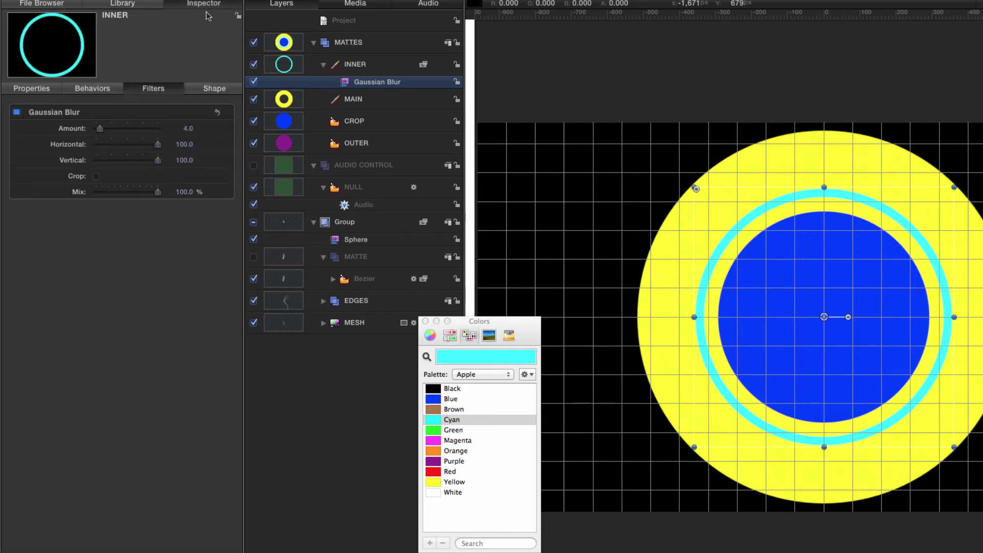
pyautogui.click(189, 128)
pyautogui.write('30')
pyautogui.press('Return')
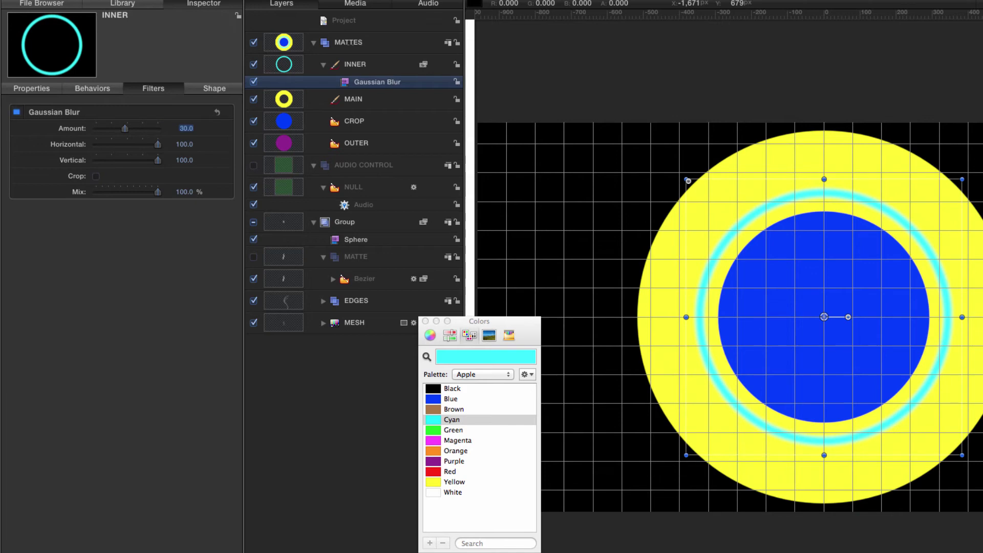
# - Duplicate the blurred INNER ring and rename the copy BLACK
pyautogui.click(288, 64)
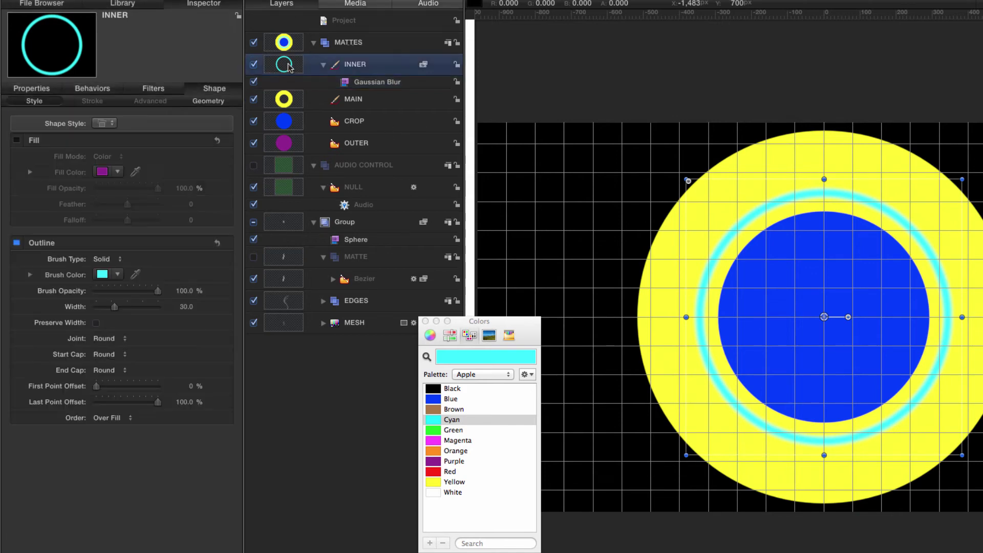
pyautogui.press('super+d')
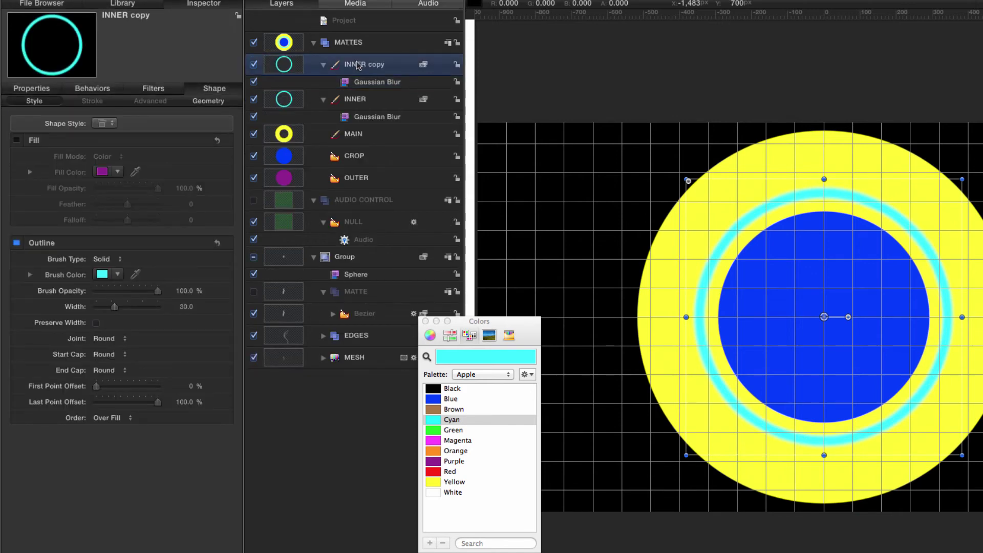
pyautogui.doubleClick(359, 64)
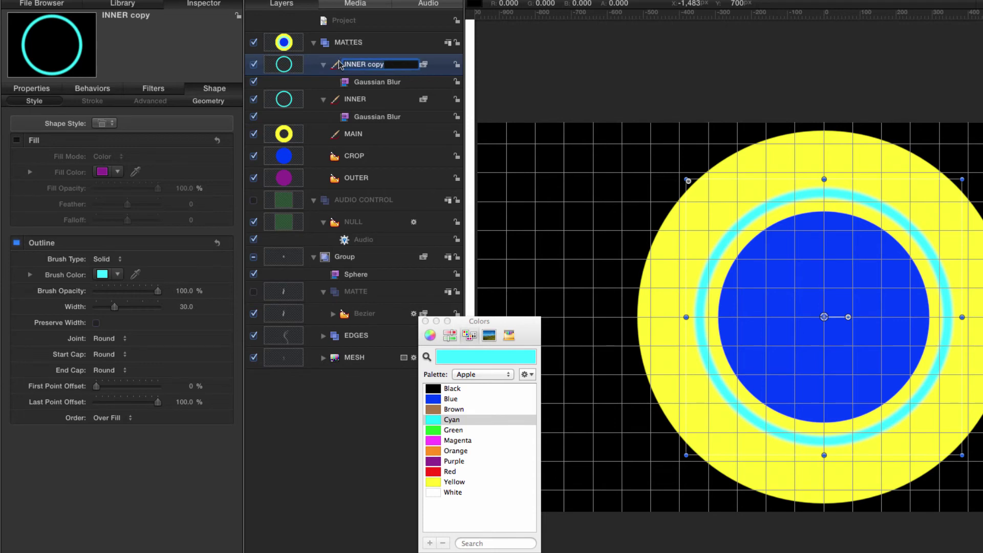
pyautogui.write('BLACK')
pyautogui.press('Return')
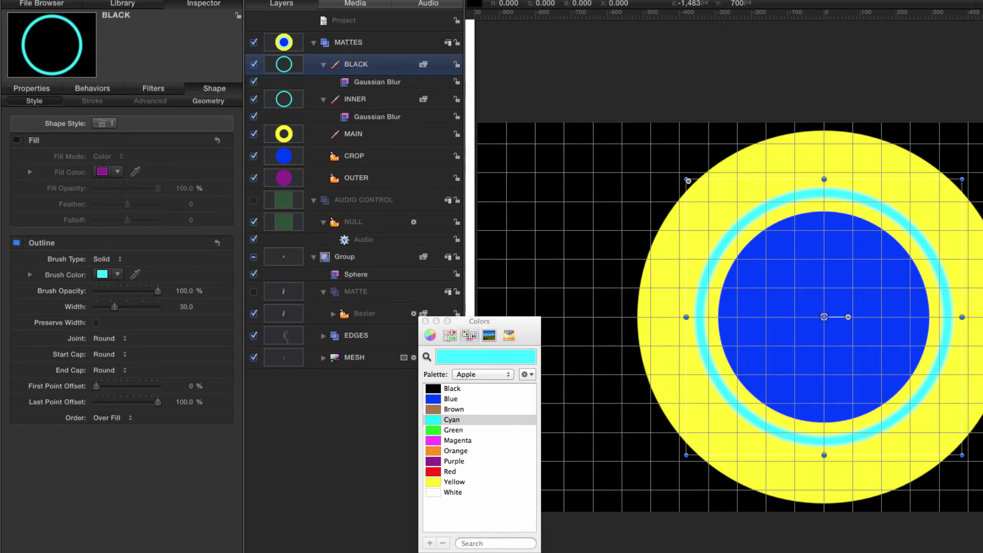
# - Set the BLACK ring's overall scale to 90% and change its outline color to Red
pyautogui.press('F1')
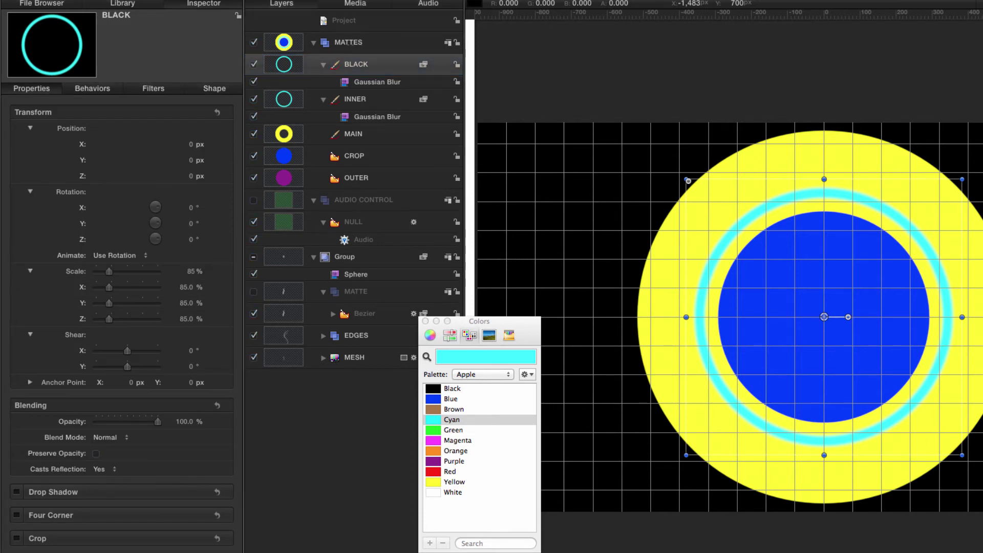
pyautogui.click(192, 272)
pyautogui.write('90')
pyautogui.press('Return')
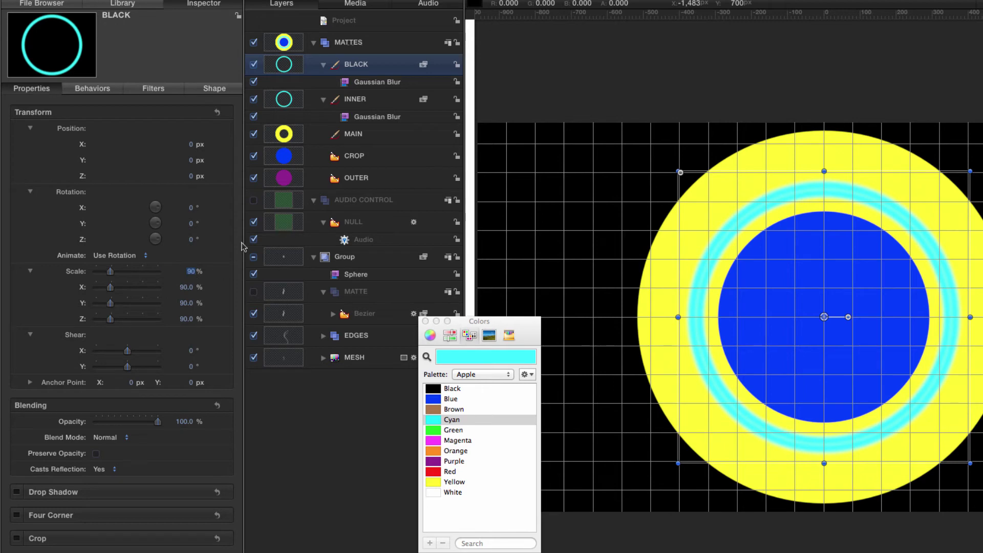
pyautogui.click(219, 92)
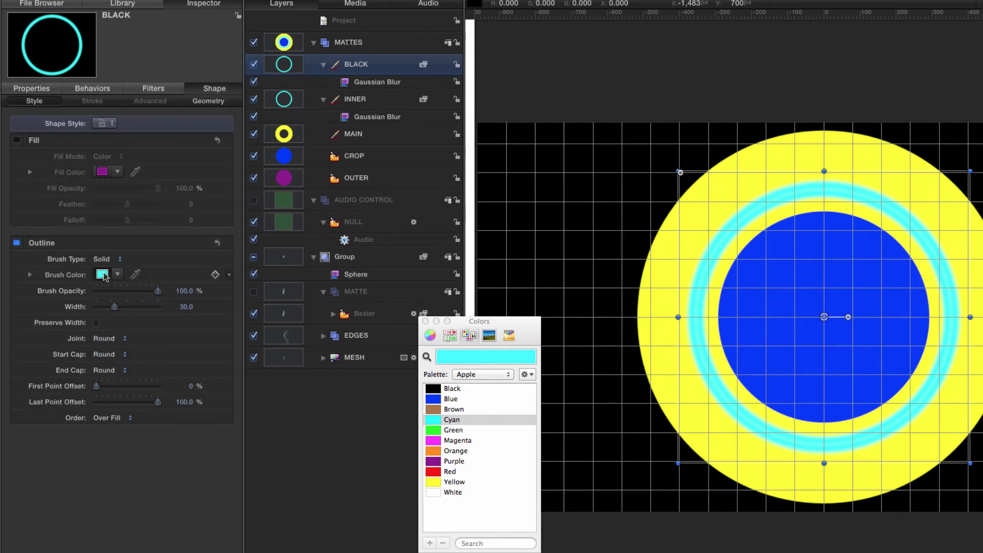
pyautogui.click(434, 471)
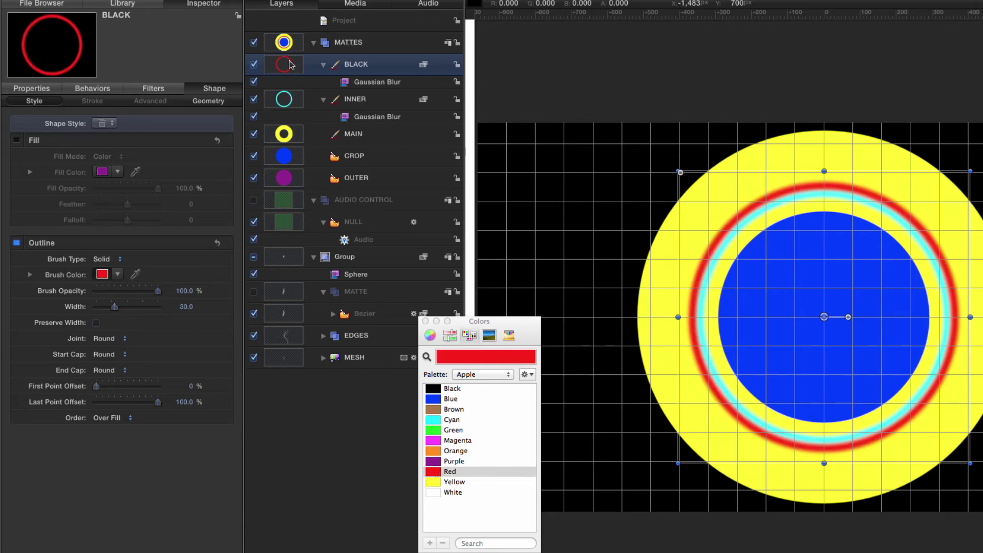
# - Duplicate the BLACK ring and rename the copy EDGE
pyautogui.press('super+d')
pyautogui.doubleClick(396, 63)
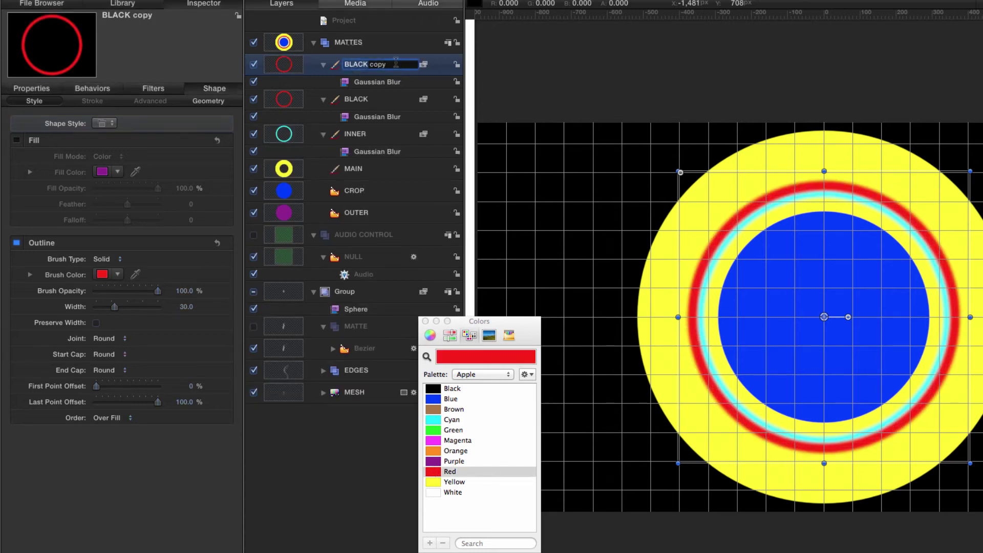
pyautogui.write('EDGE')
pyautogui.press('Return')
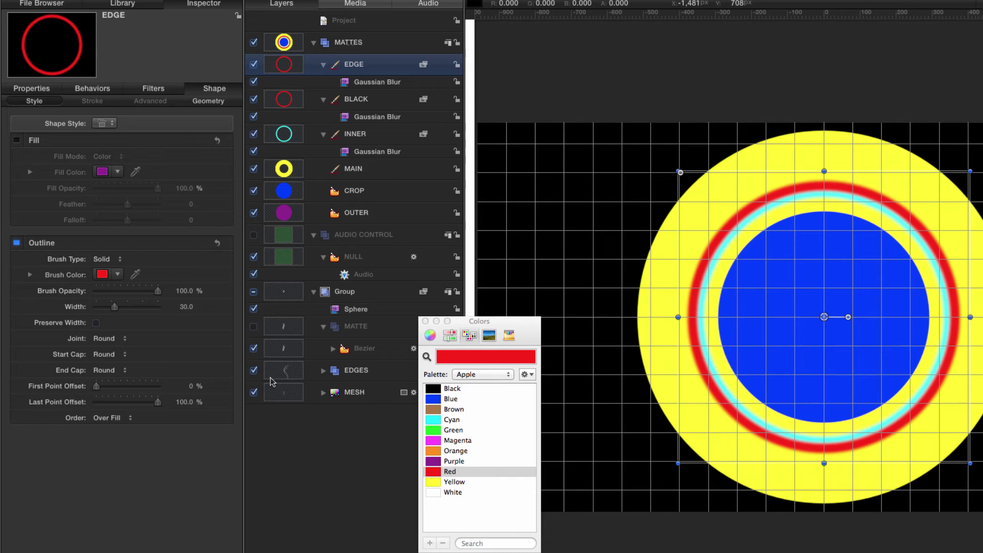
# - Change the EDGE ring's outline color to Orange and set its overall scale to 100%
pyautogui.click(433, 451)
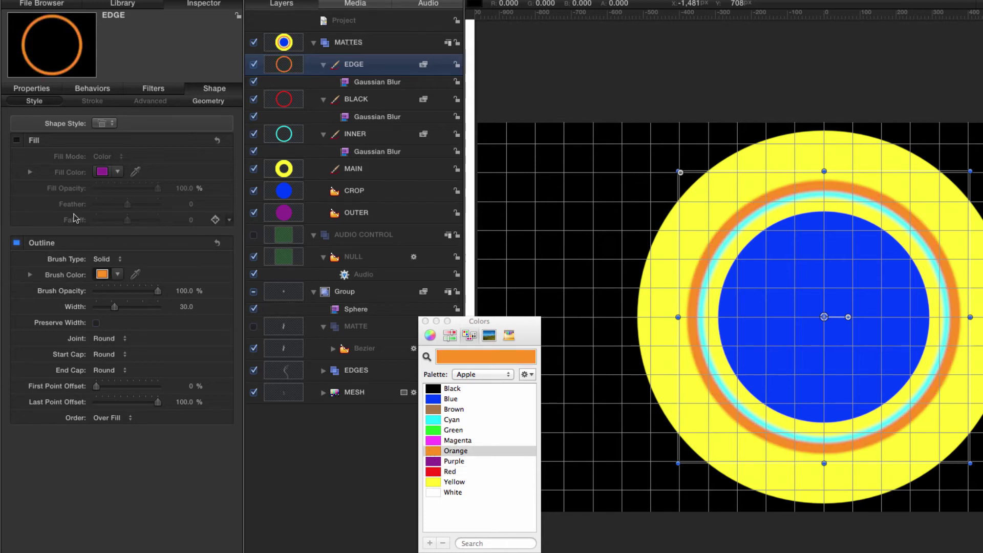
pyautogui.press('F1')
pyautogui.click(191, 271)
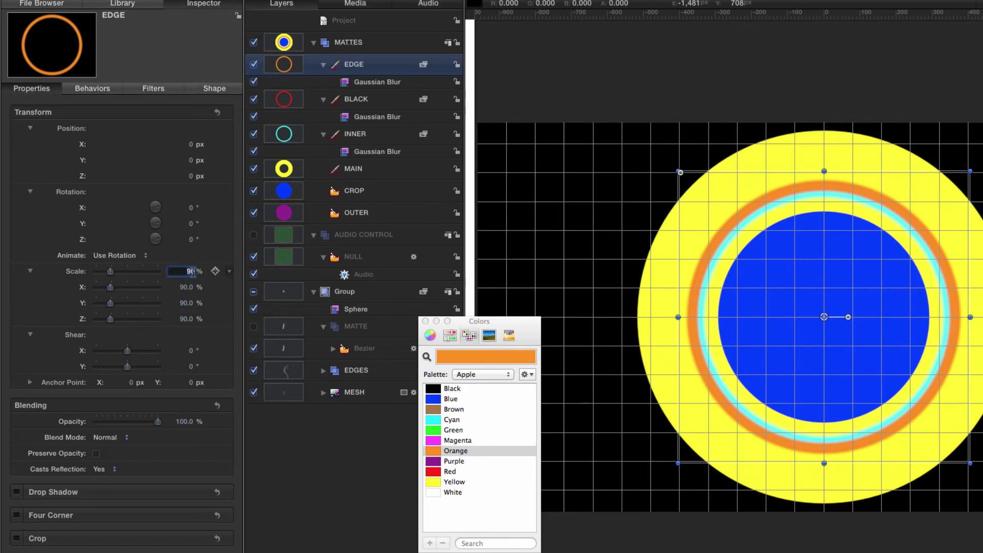
pyautogui.write('100')
pyautogui.press('Return')
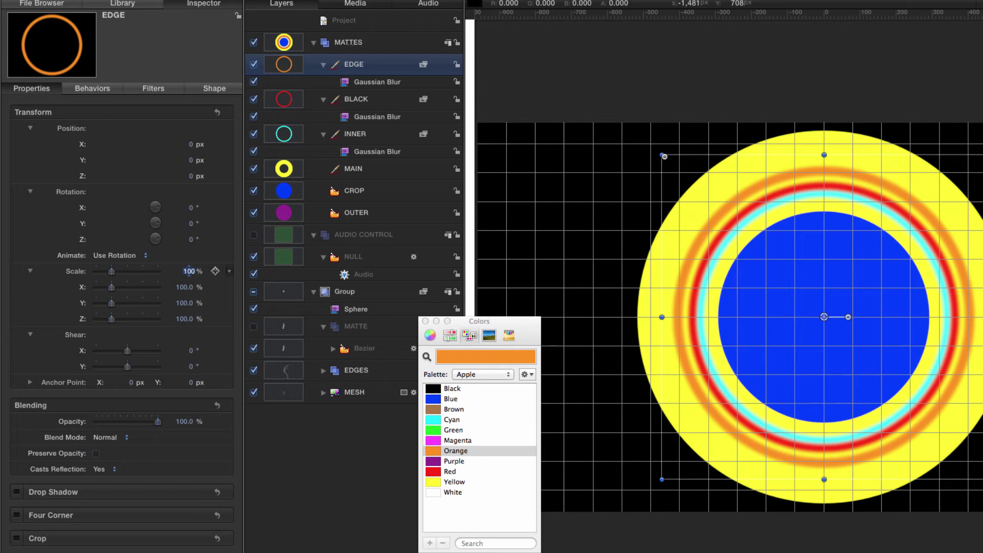
# - Hide the canvas overlays and turn off the visibility of the MATTES group
pyautogui.press('super+slash')
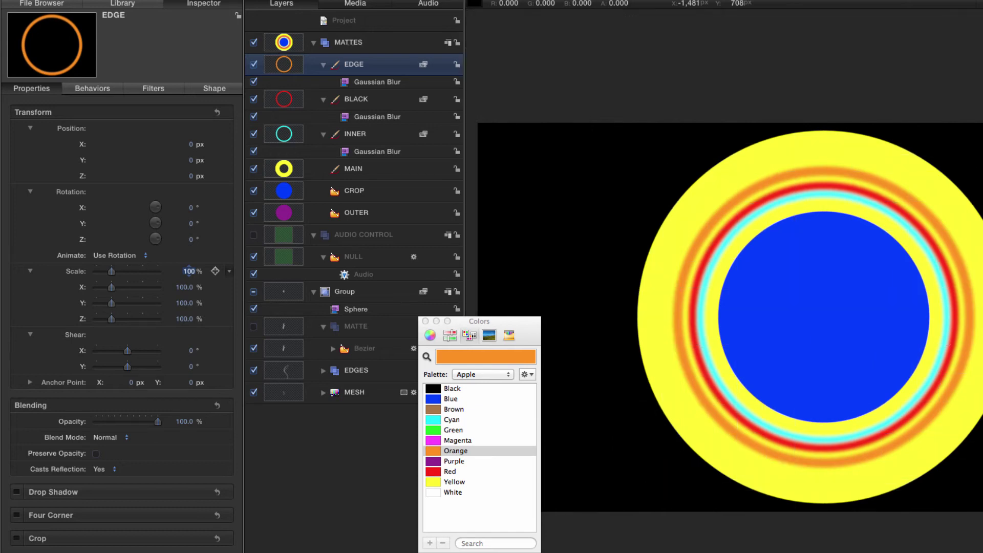
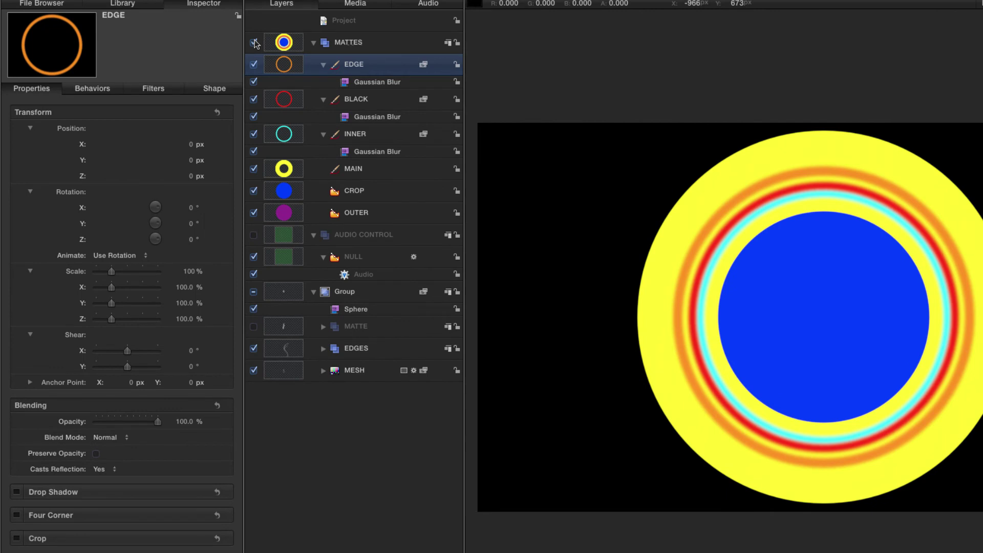
pyautogui.click(254, 43)
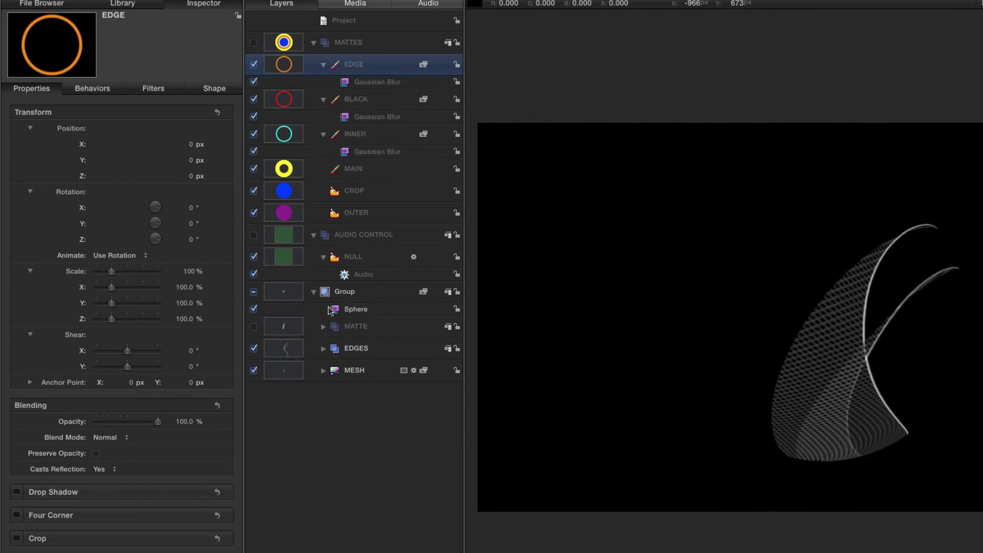
# - Rename the group that holds the Sphere filter, MATTE, EDGES and mesh layers as MESH
pyautogui.click(288, 291)
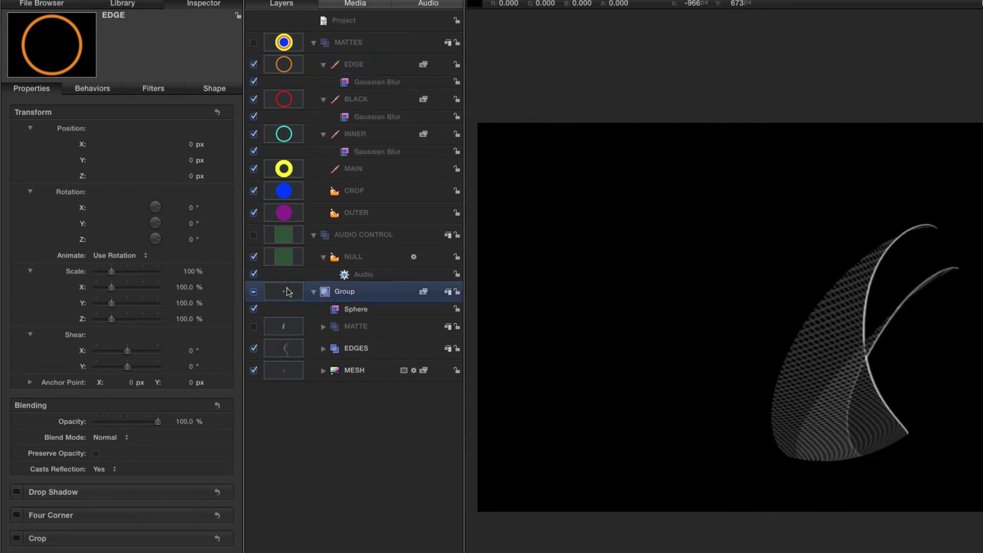
pyautogui.doubleClick(347, 292)
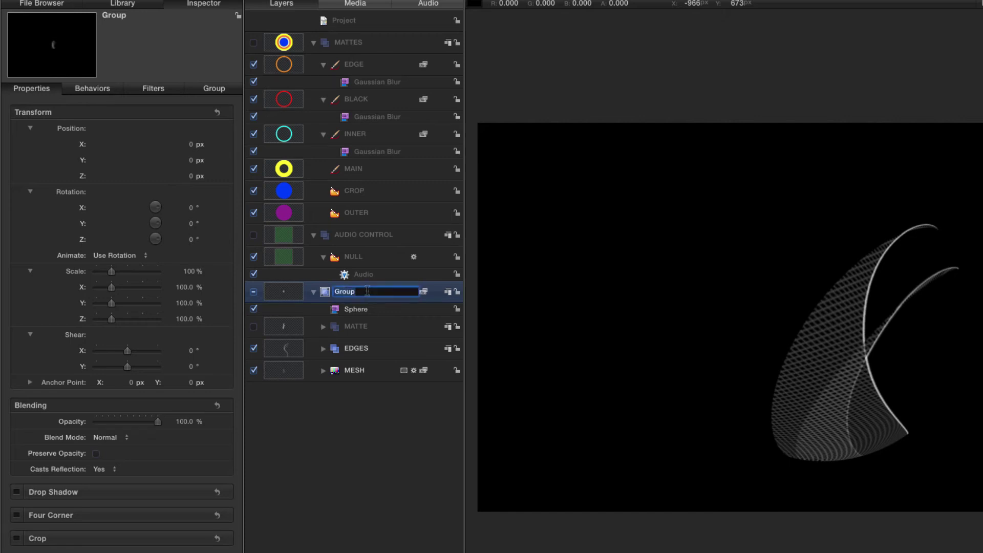
pyautogui.write('MESH')
pyautogui.press('Return')
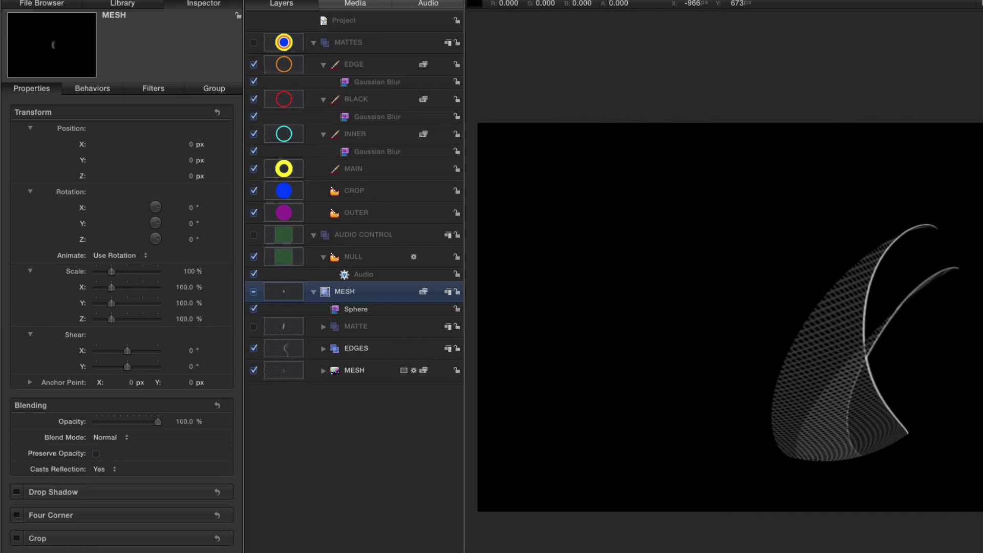
# - Create a new group named SPEAKER above the MESH group and add a Gradient generator to it
pyautogui.press('super+shift+n')
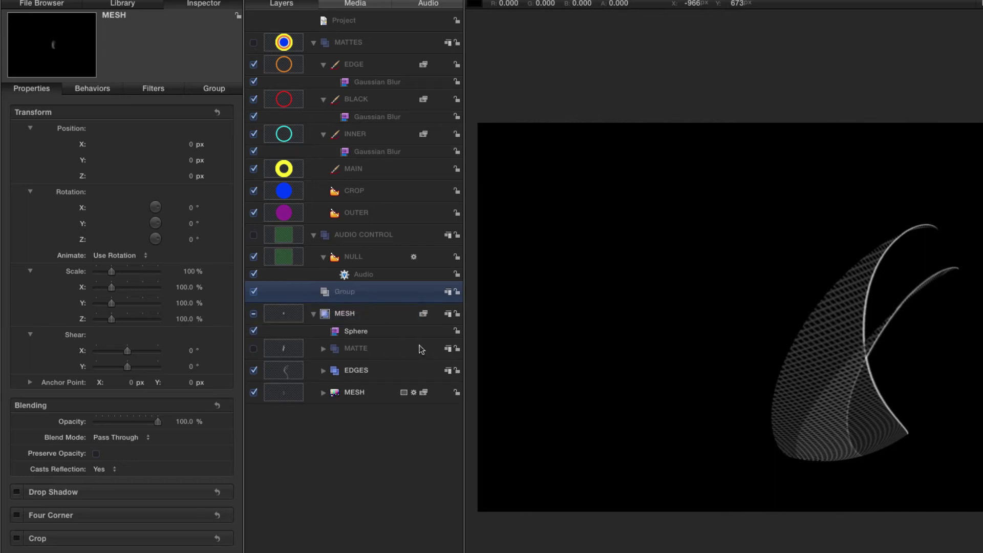
pyautogui.doubleClick(350, 292)
pyautogui.write('SPEAKER')
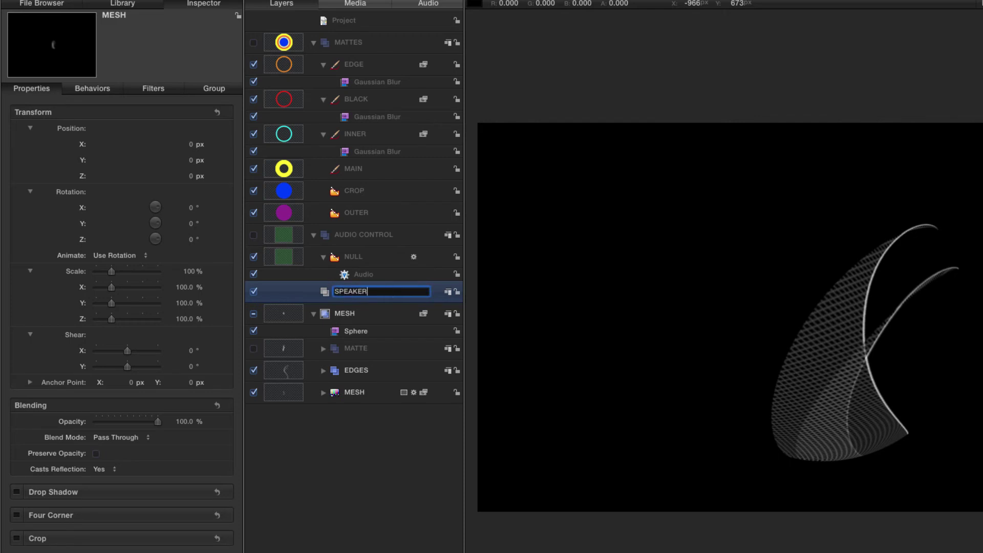
pyautogui.press('Return')
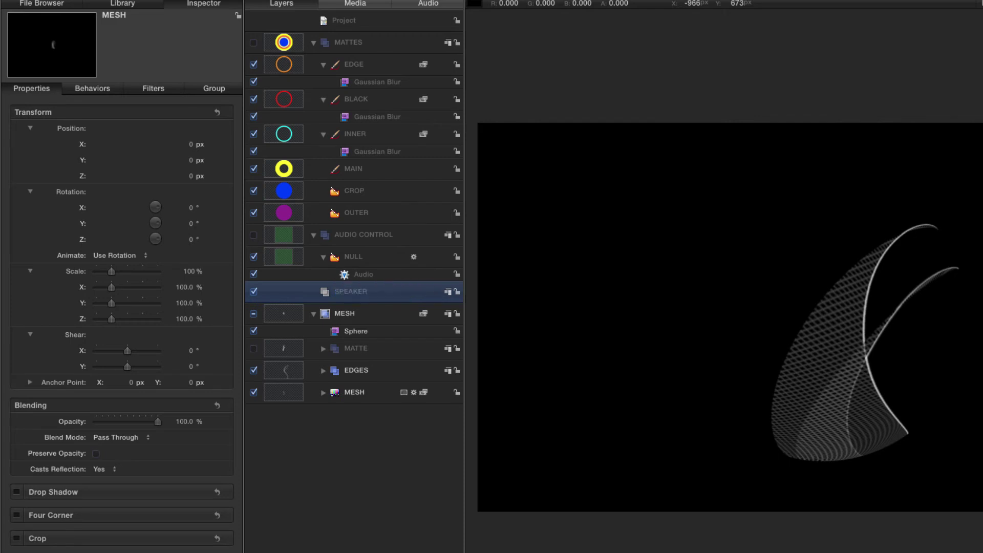
pyautogui.press('super+2')
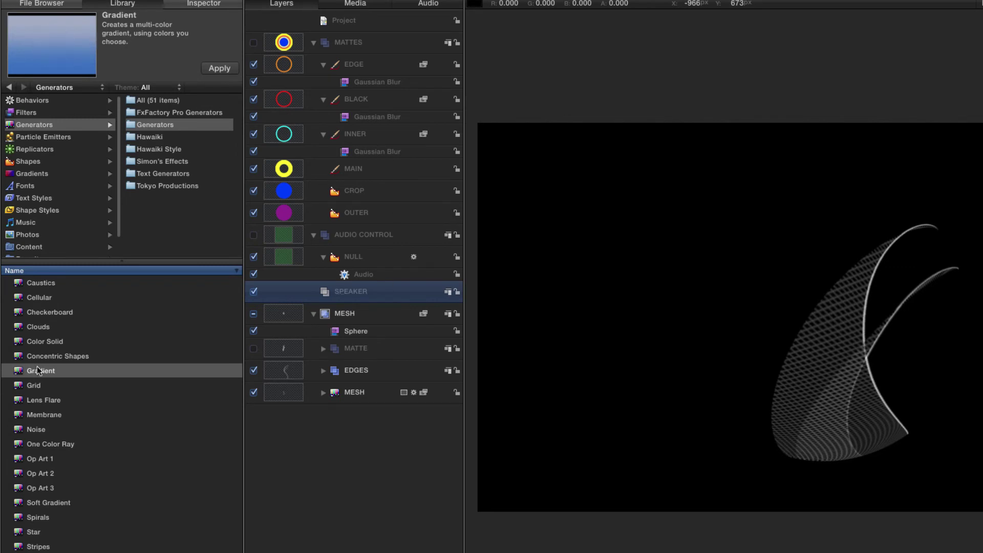
pyautogui.click(221, 69)
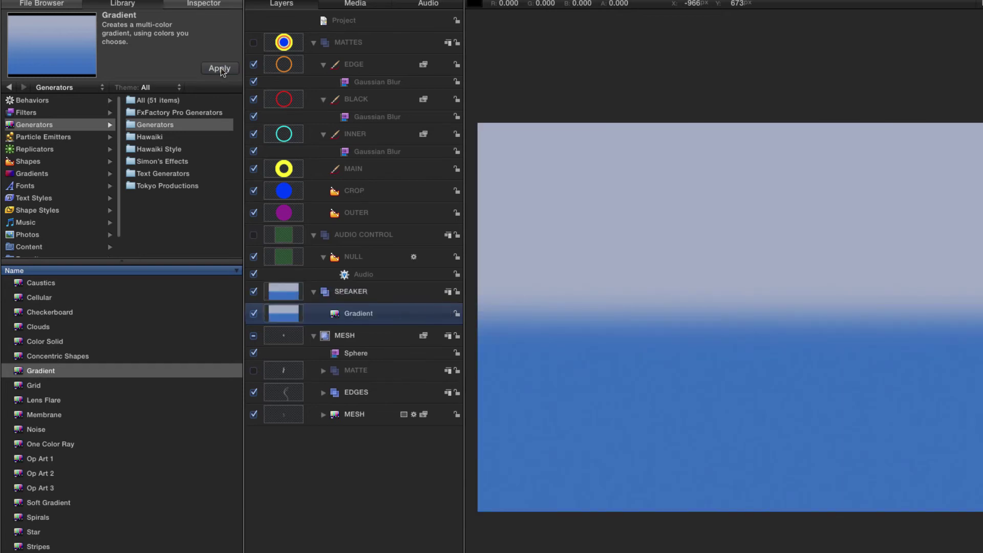
# - Darken the Gradient's end color to dark blue (red 0.06, green 0.17, blue 0.31) and set the gradient type to Radial
pyautogui.press('super+3')
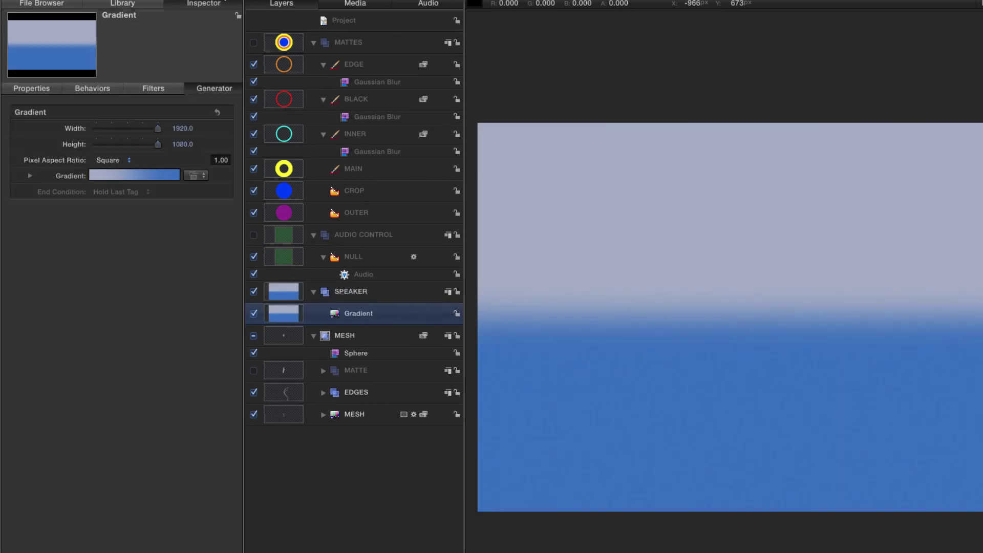
pyautogui.click(29, 176)
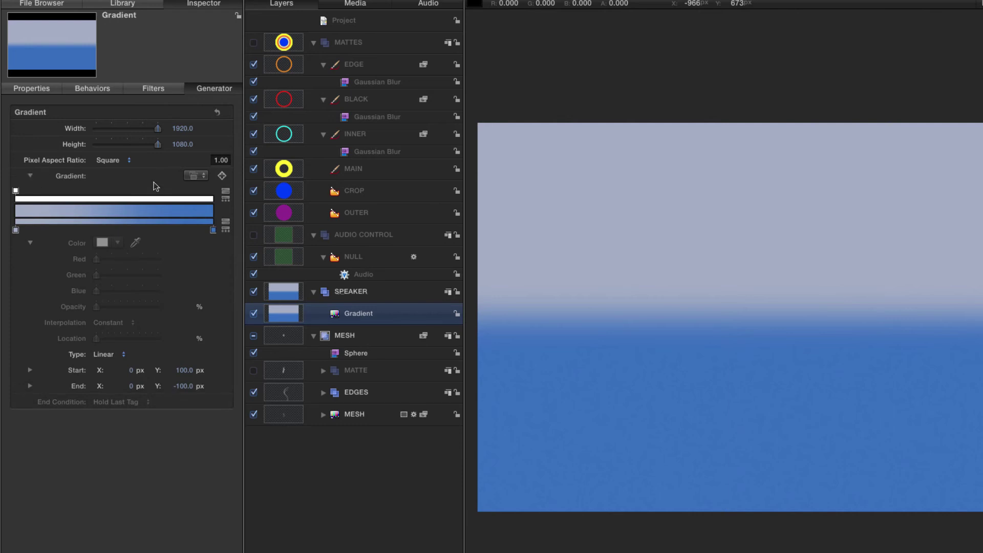
pyautogui.click(213, 231)
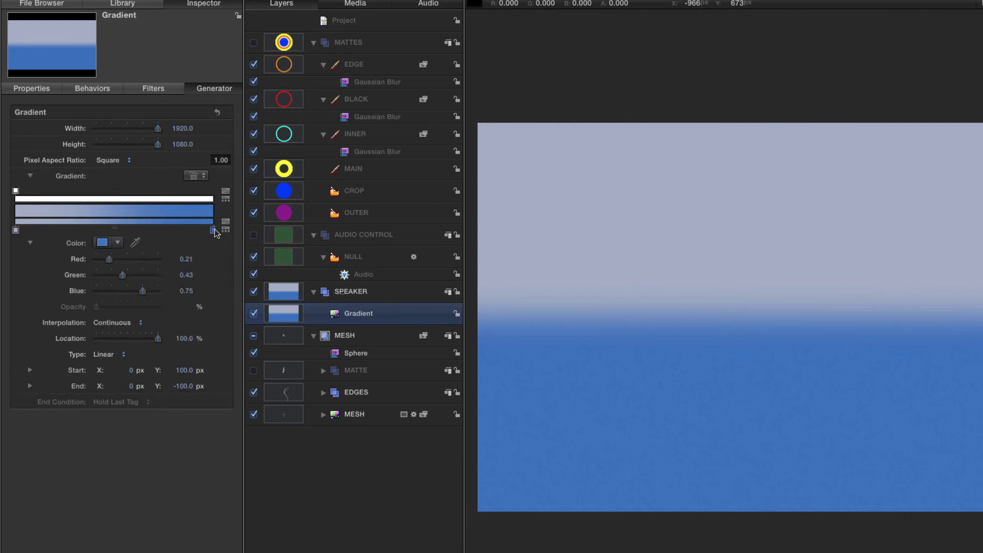
pyautogui.click(102, 243)
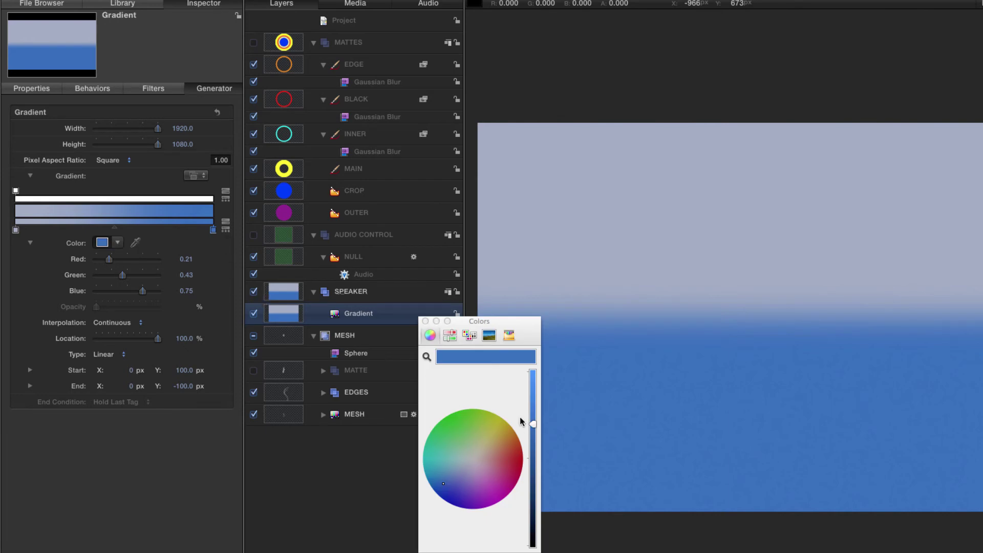
pyautogui.moveTo(533, 424); pyautogui.dragTo(537, 505)
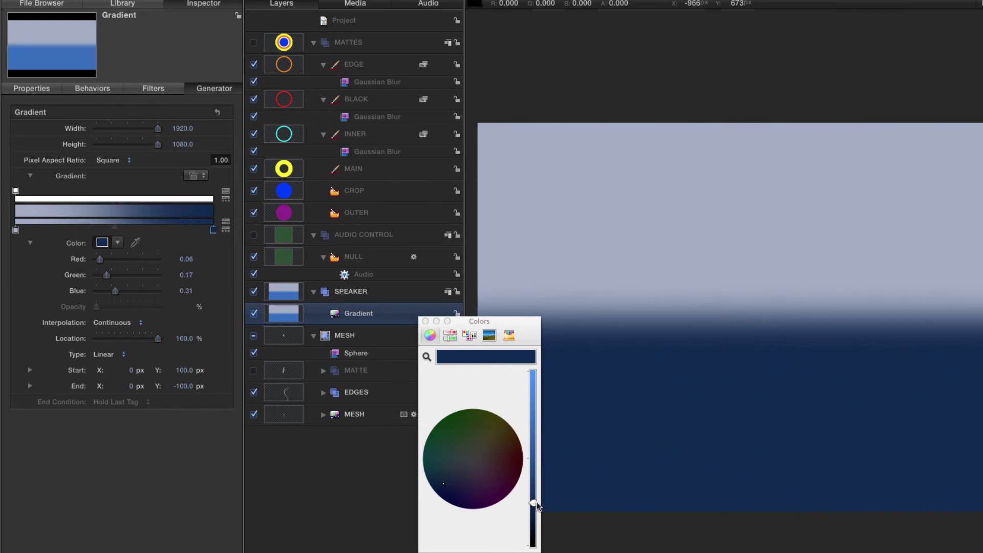
pyautogui.click(425, 321)
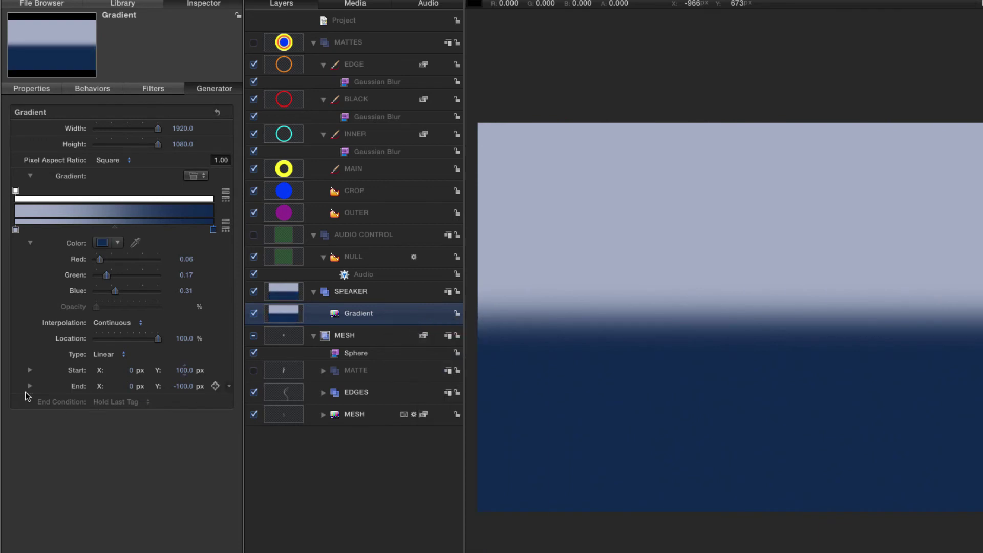
pyautogui.click(101, 354)
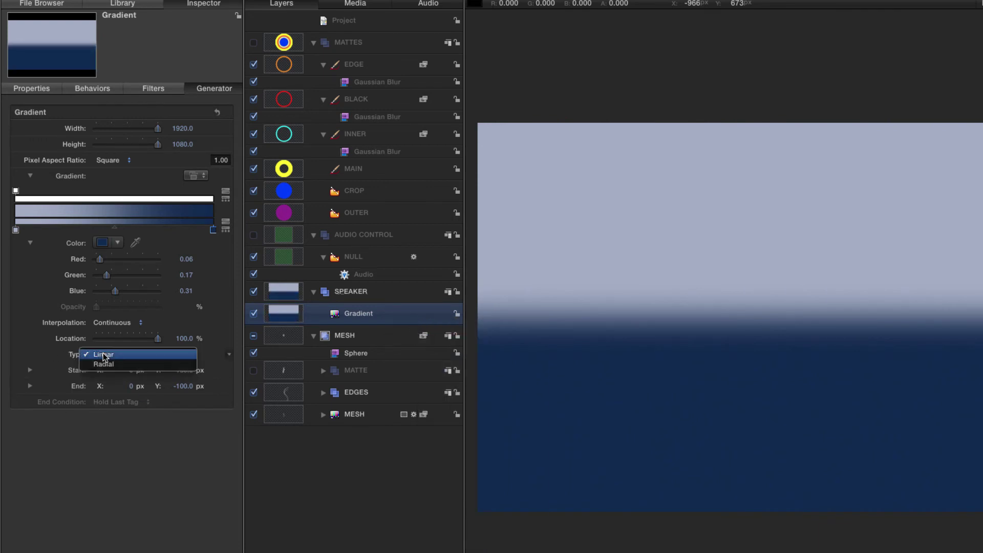
pyautogui.click(104, 364)
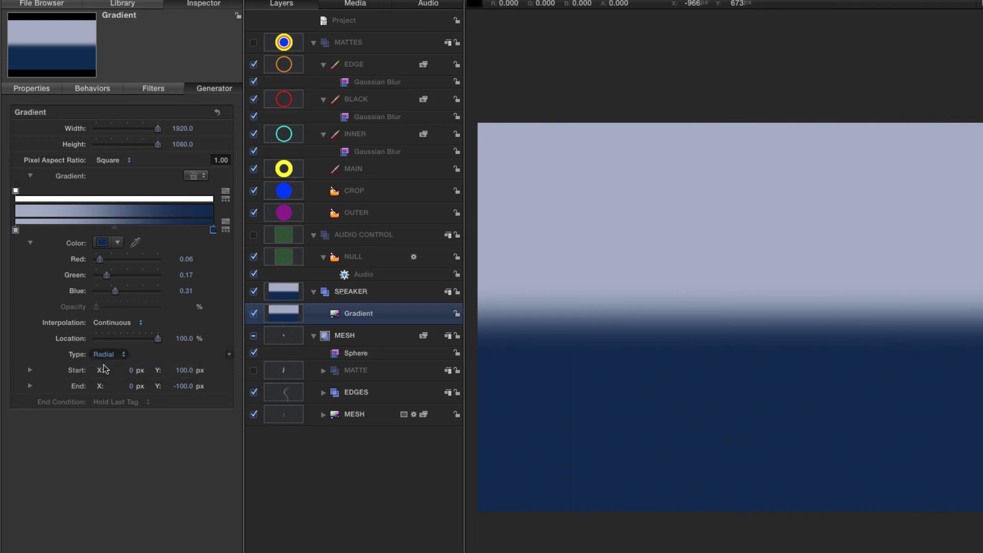
# - Add an image mask to the SPEAKER group using the OUTER circle as its mask source
pyautogui.click(285, 292)
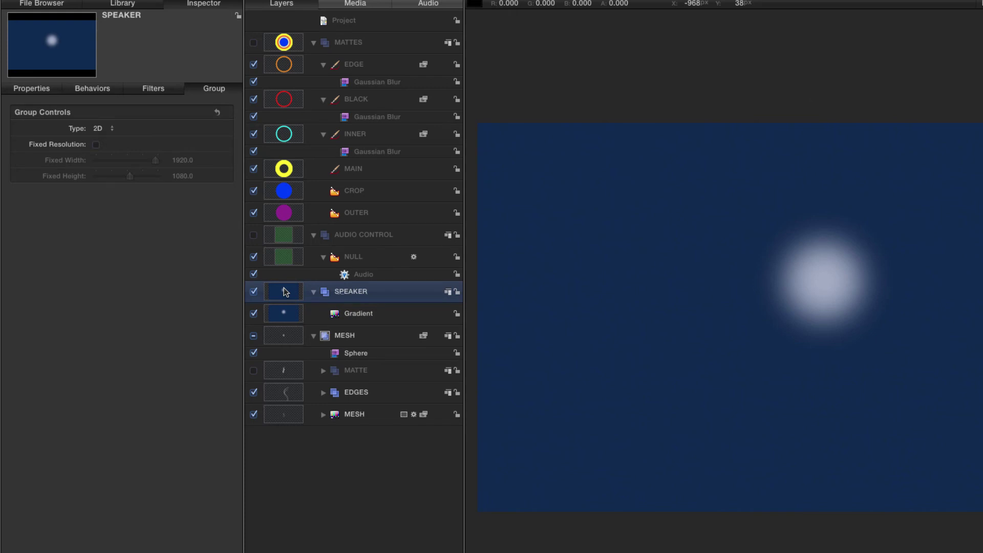
pyautogui.press('super+shift+m')
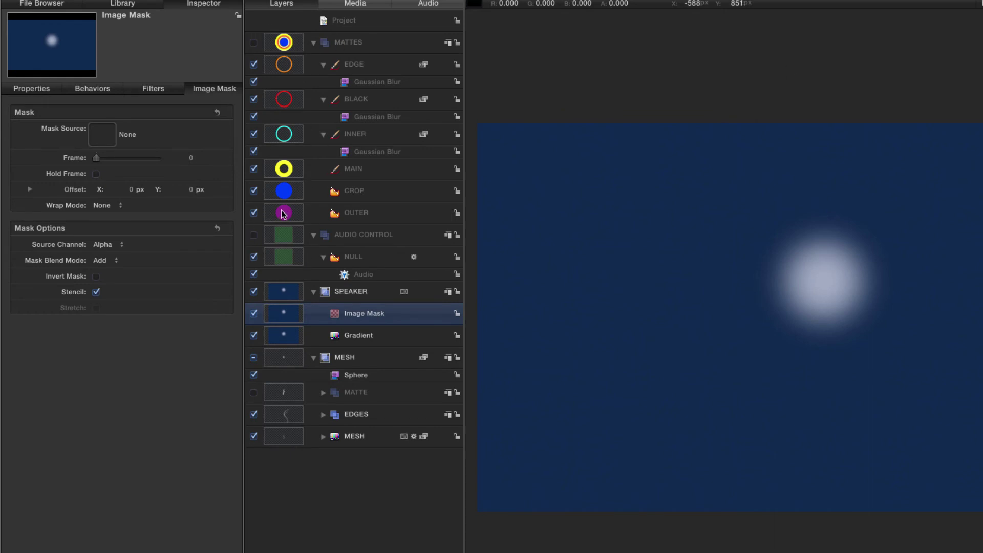
pyautogui.moveTo(283, 214); pyautogui.dragTo(105, 136)
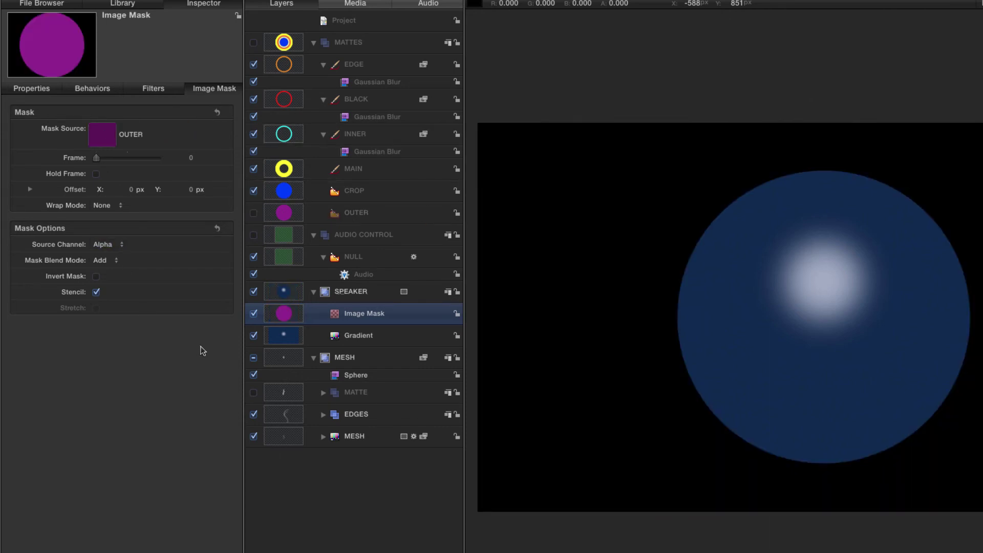
# - Reposition the radial gradient on the canvas, with its start at about X -305, Y 258 px and its end at about X 11, Y 1 px
pyautogui.click(285, 338)
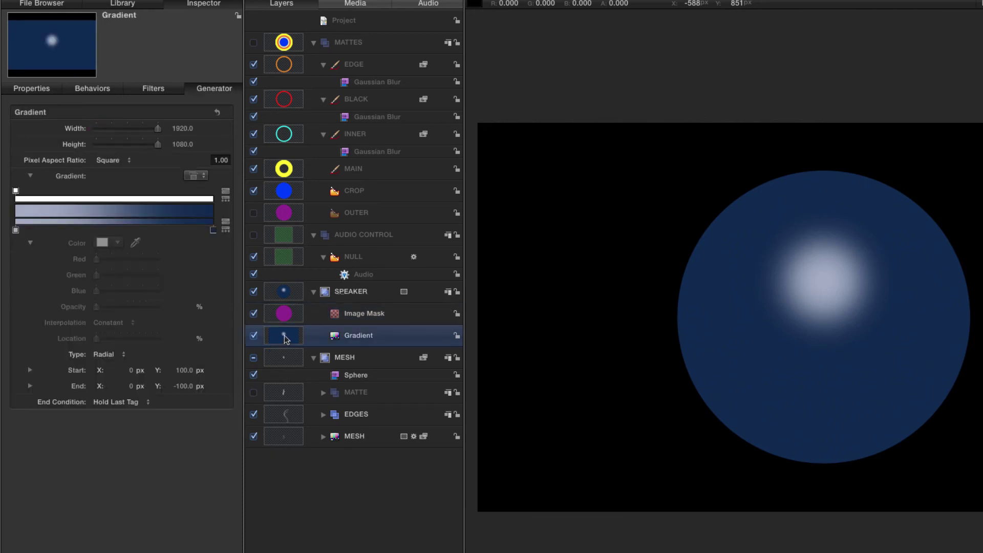
pyautogui.press('super+slash')
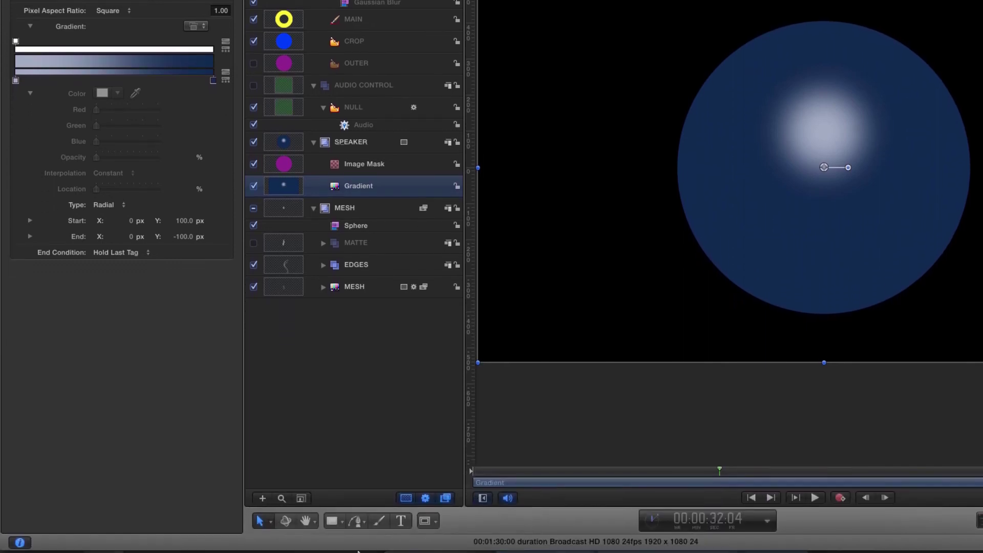
pyautogui.moveTo(284, 525)
pyautogui.click(271, 521)
pyautogui.click(302, 501)
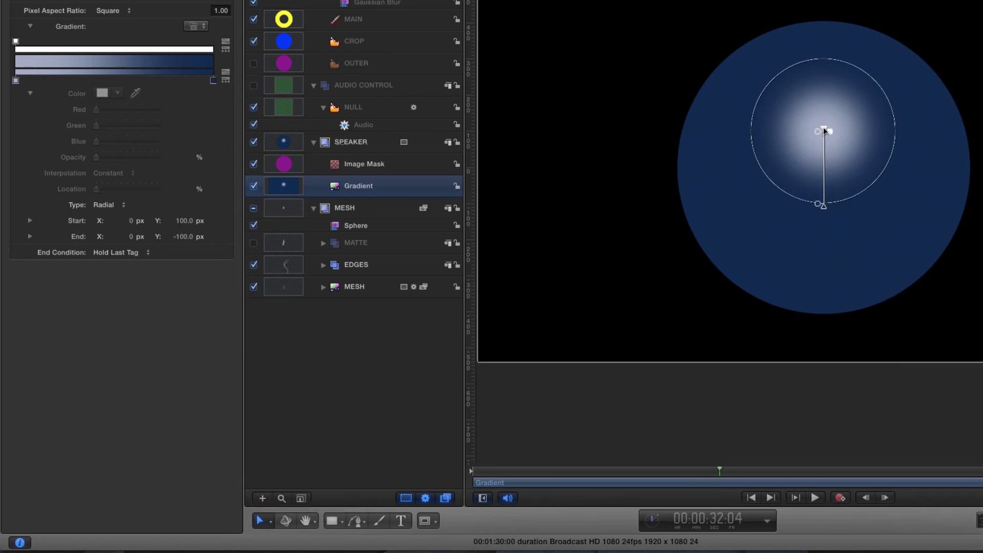
pyautogui.moveTo(825, 131); pyautogui.dragTo(716, 71)
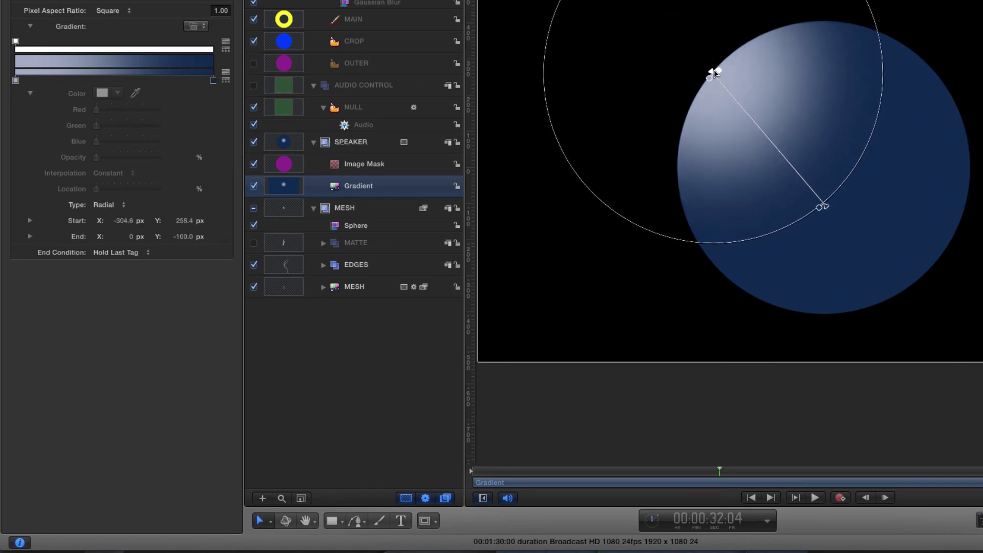
pyautogui.moveTo(824, 207); pyautogui.dragTo(831, 170)
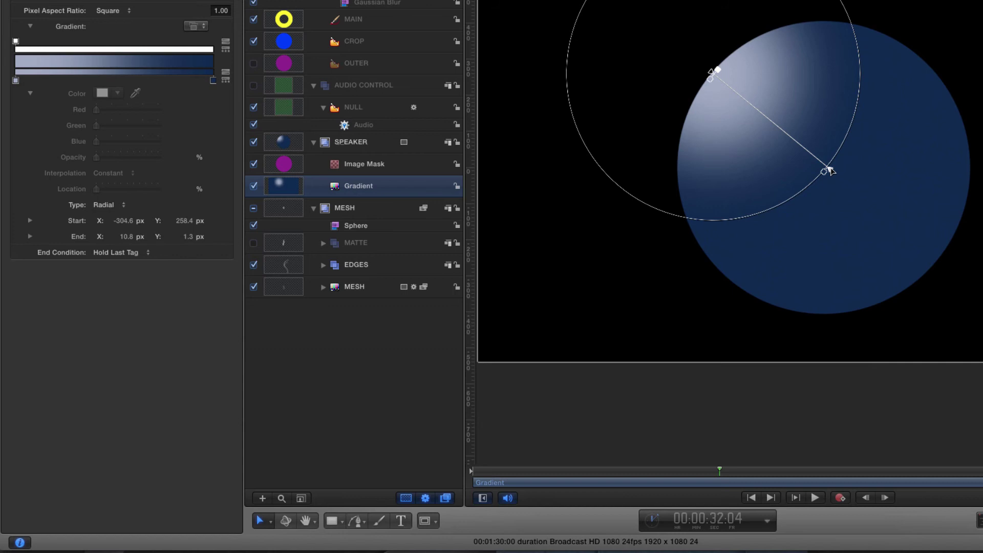
# - Set the Gradient layer's blend mode to Soft Light and its opacity to 60%
pyautogui.press('F1')
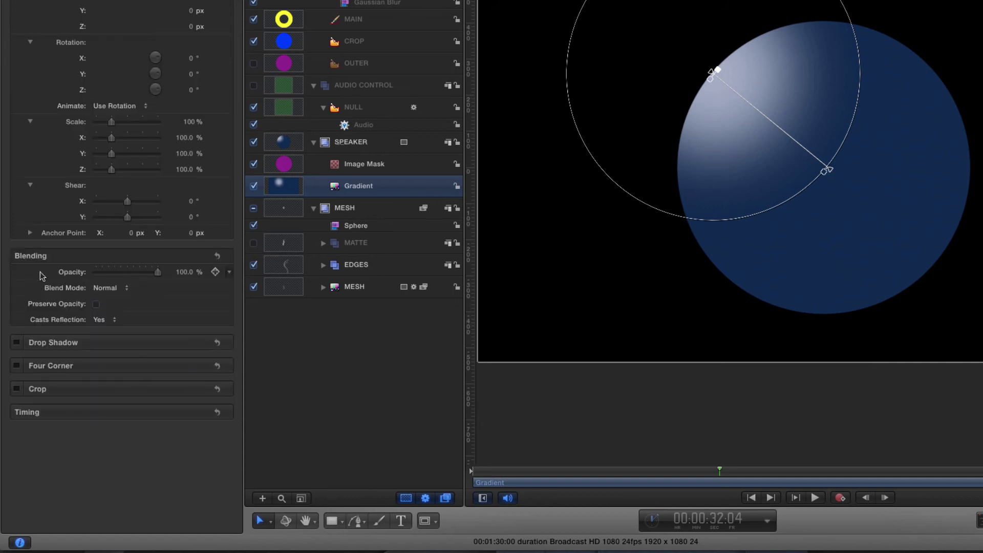
pyautogui.click(107, 290)
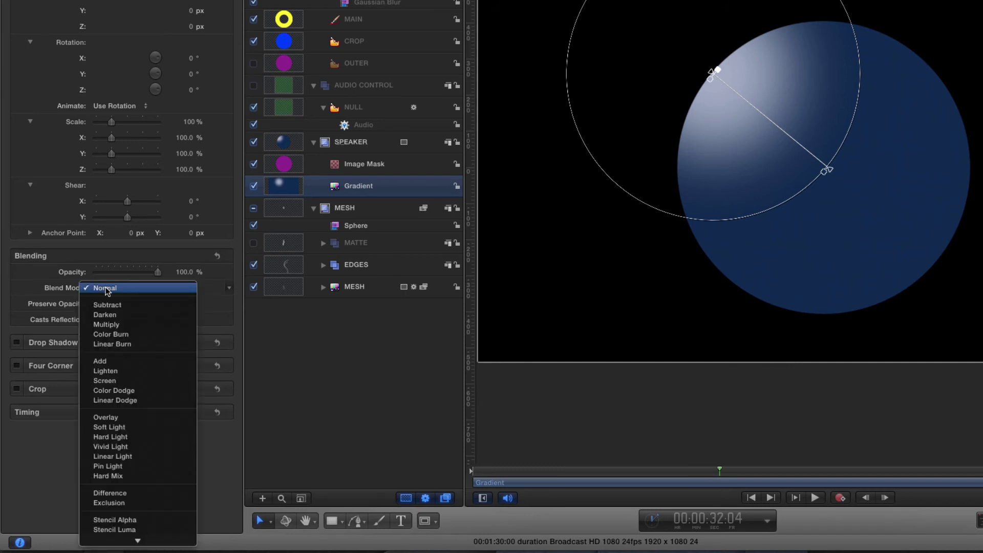
pyautogui.click(119, 429)
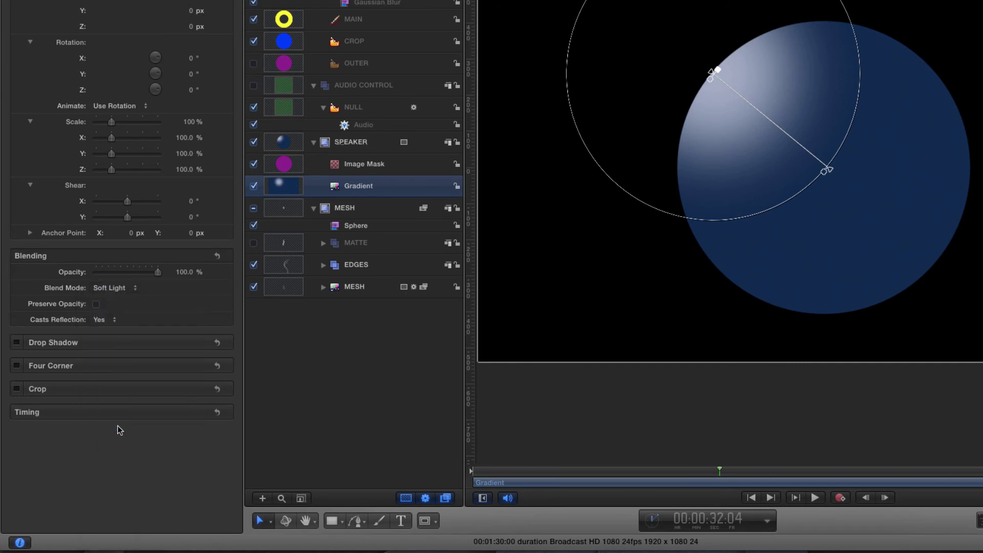
pyautogui.click(182, 272)
pyautogui.write('60')
pyautogui.press('Return')
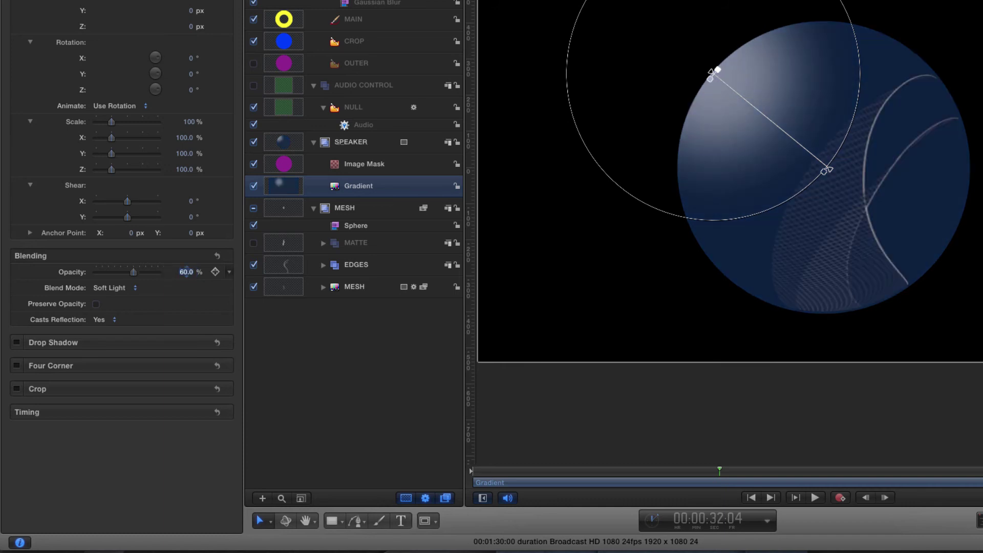
# - Hide the canvas overlays and rename the Gradient layer in the SPEAKER group as OVERLAY
pyautogui.press('super+slash')
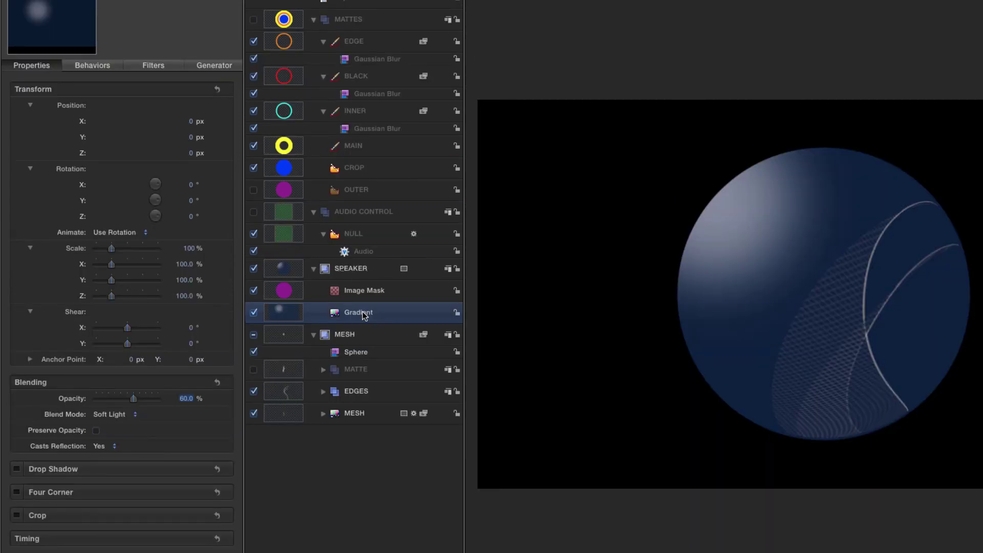
pyautogui.doubleClick(365, 313)
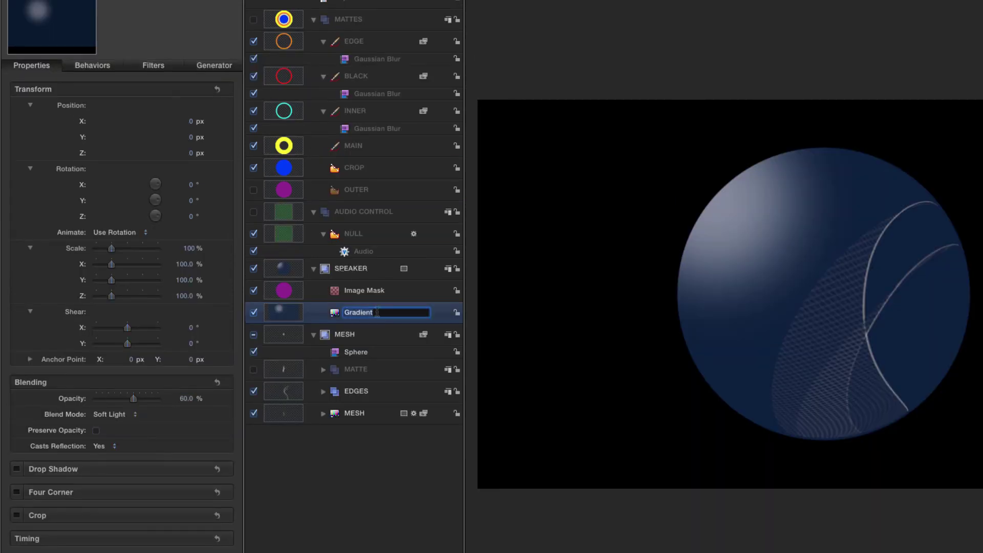
pyautogui.write('OVERLAY')
pyautogui.press('Return')
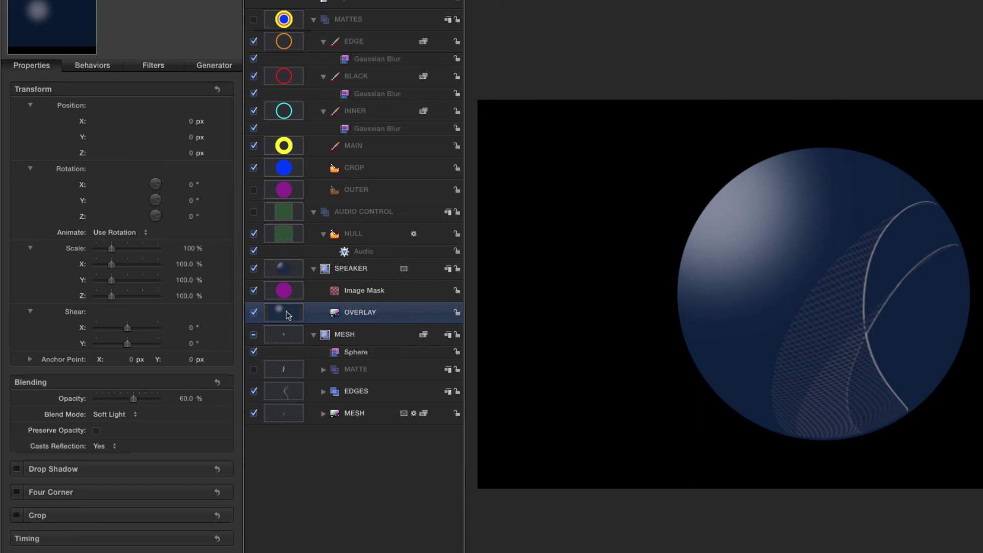
# - Duplicate the OVERLAY gradient layer and name the copy MAIN
pyautogui.press('super+d')
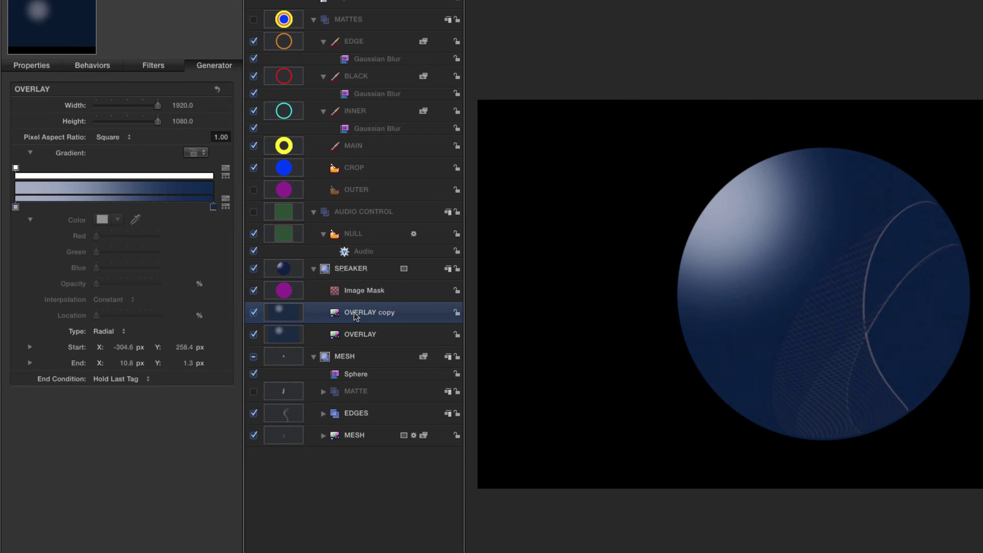
pyautogui.doubleClick(357, 315)
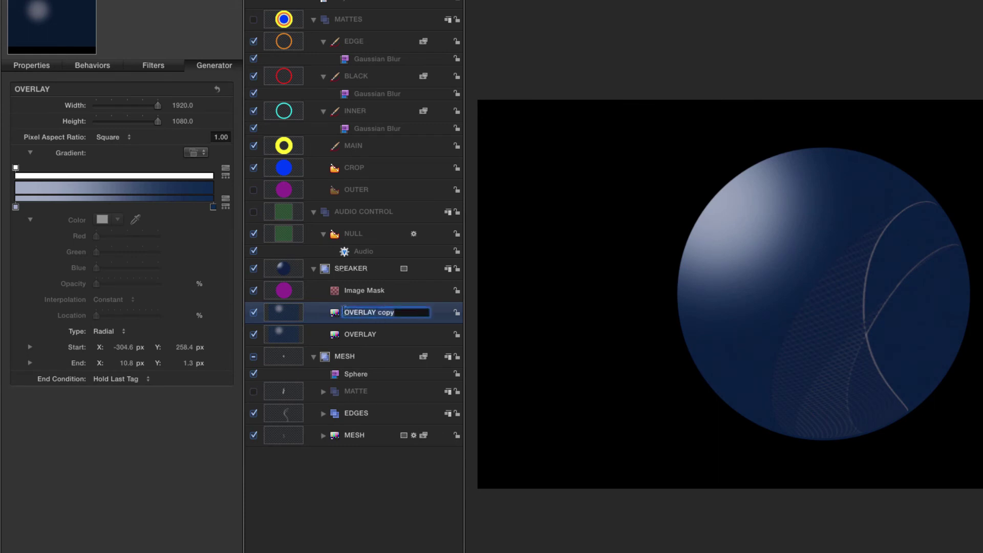
pyautogui.write('MAIN')
pyautogui.press('Return')
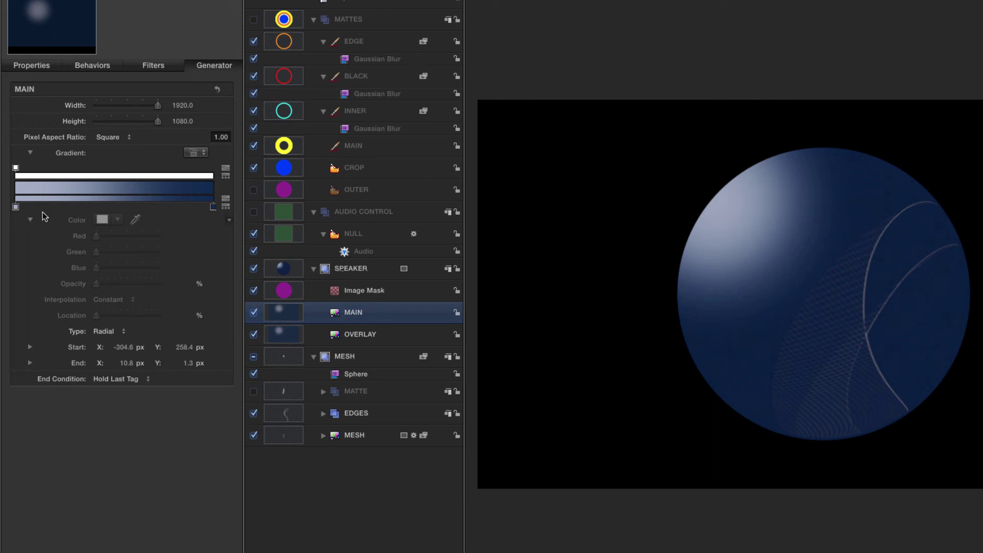
# - Change the MAIN gradient's start color to white and its end color to black
pyautogui.click(16, 207)
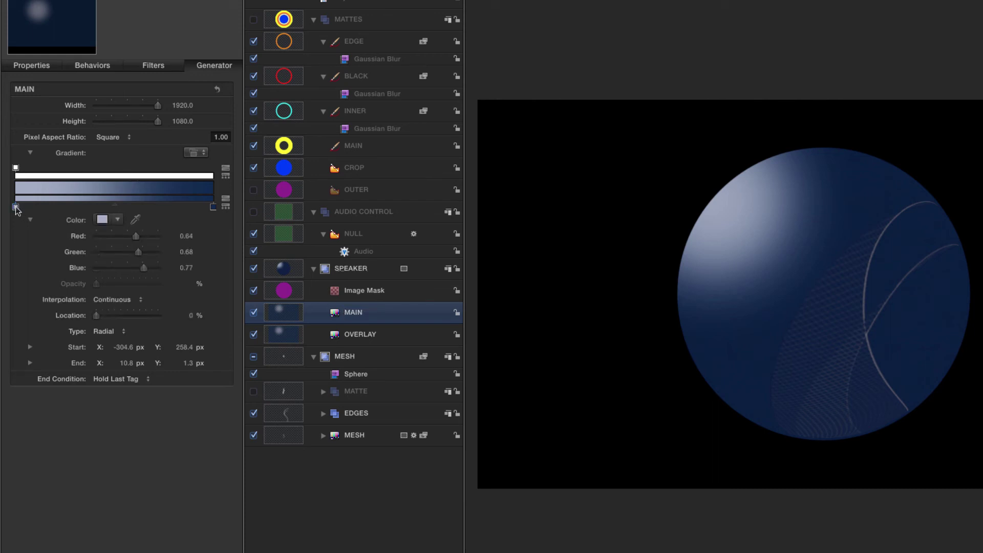
pyautogui.click(102, 219)
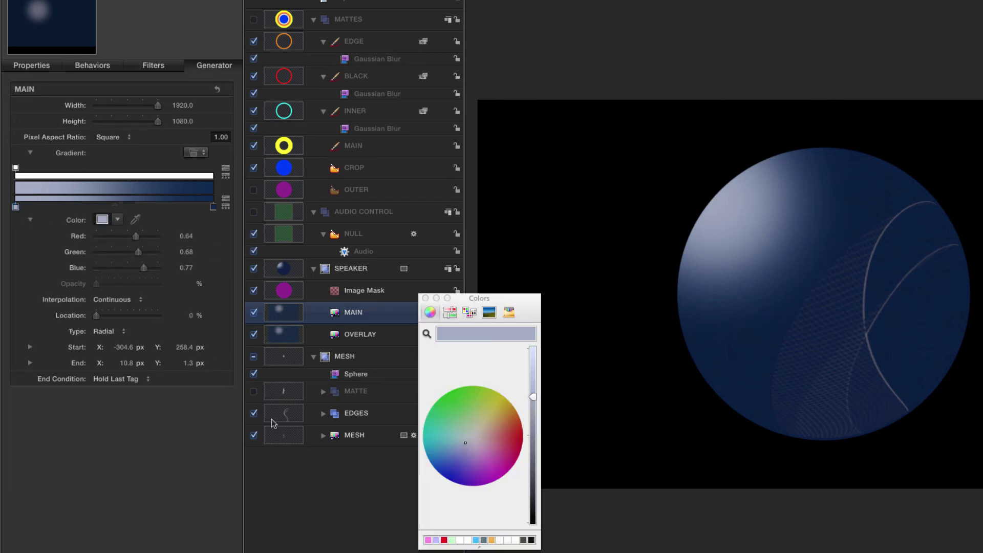
pyautogui.click(465, 540)
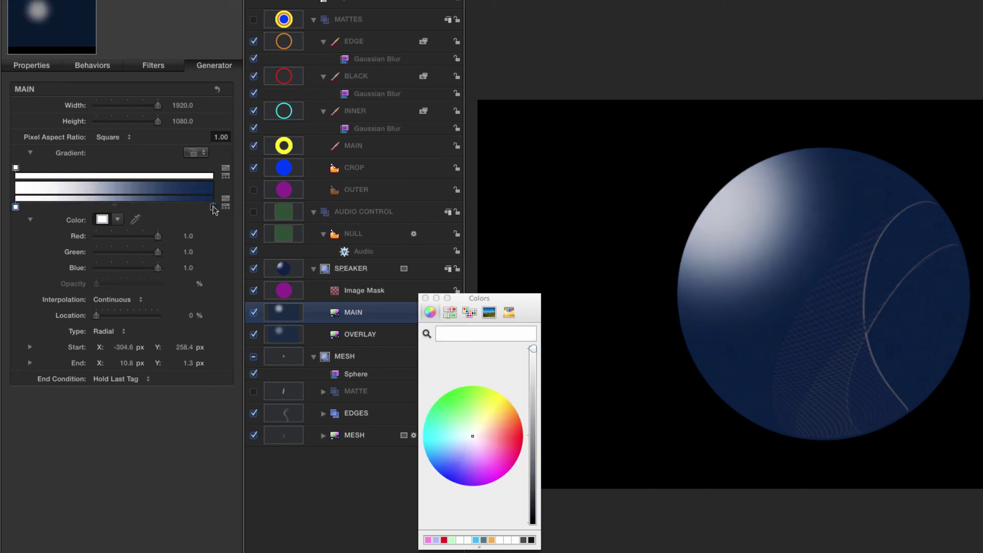
pyautogui.click(213, 207)
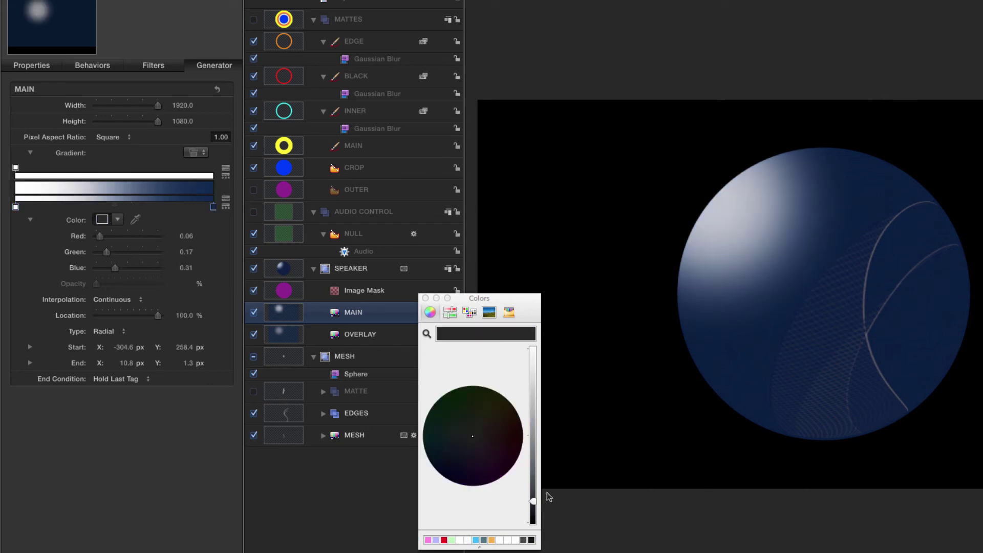
pyautogui.moveTo(532, 504); pyautogui.dragTo(535, 550)
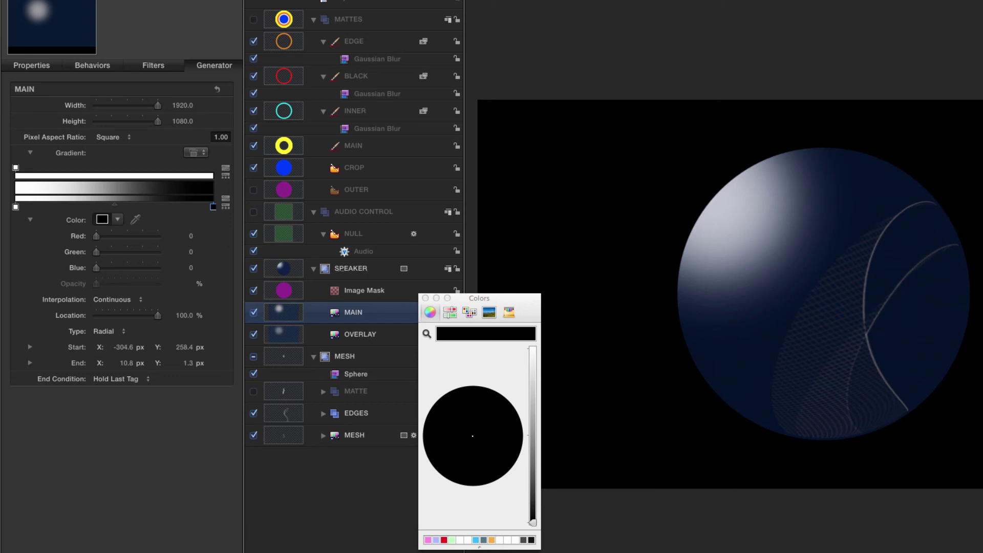
pyautogui.click(426, 298)
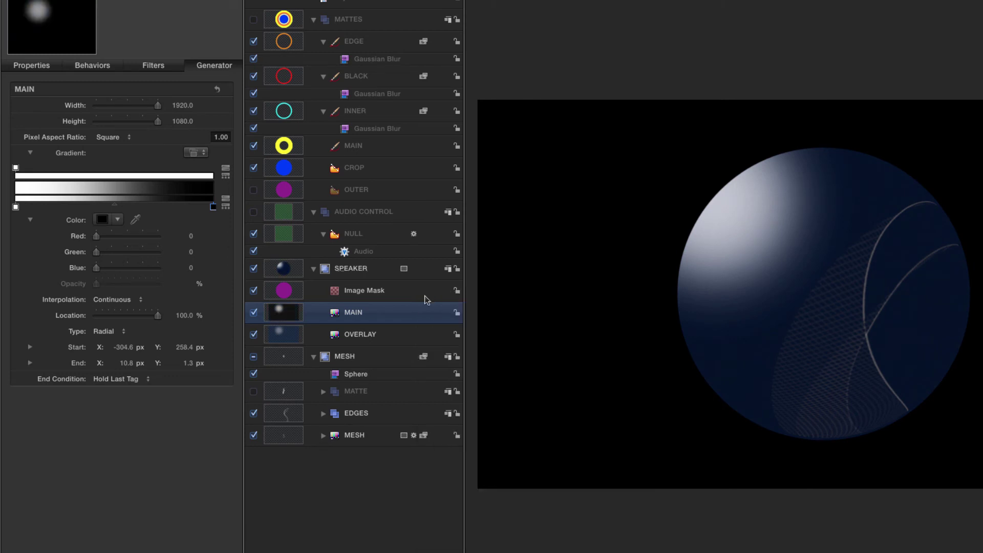
# - Set the blend mode of the SPEAKER group's MAIN gradient layer to Normal
pyautogui.press('F1')
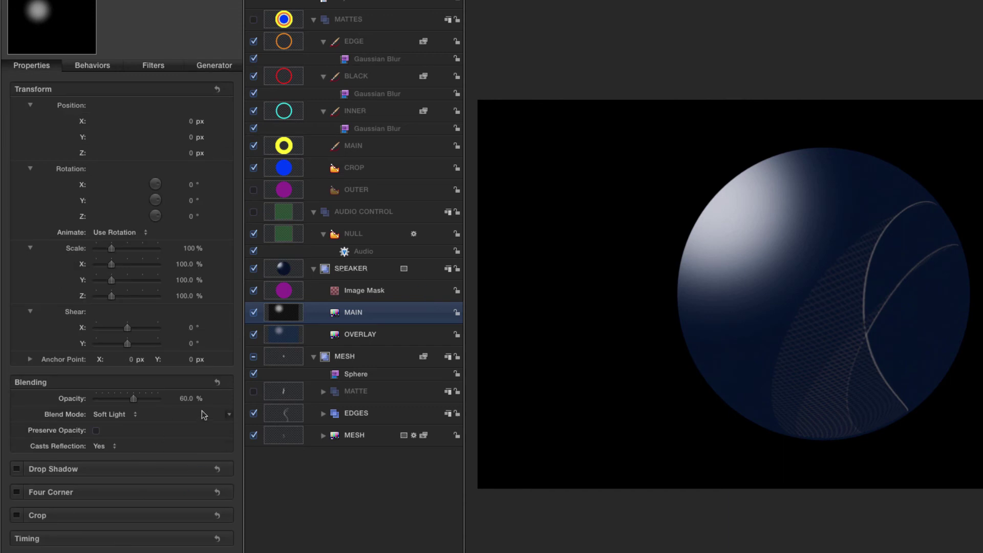
pyautogui.click(108, 415)
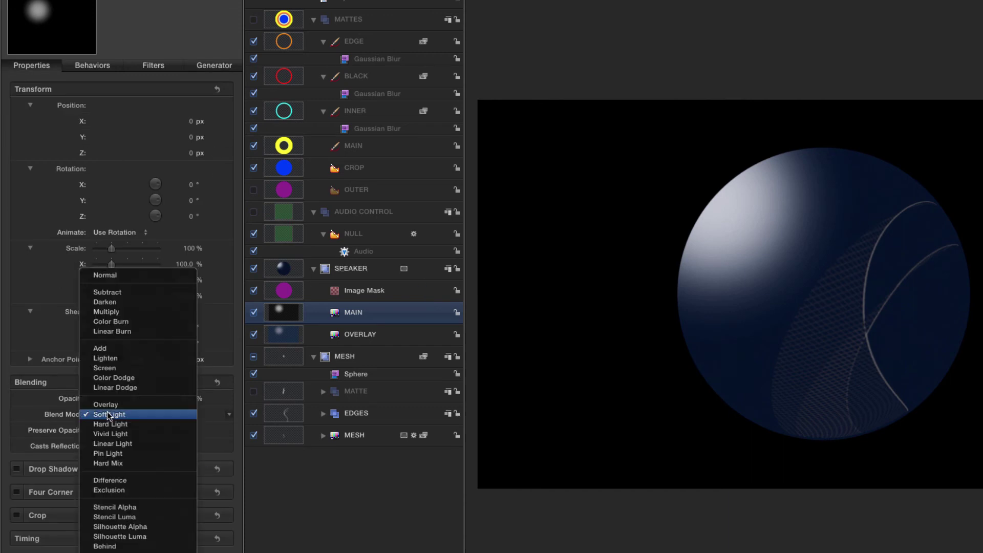
pyautogui.click(119, 276)
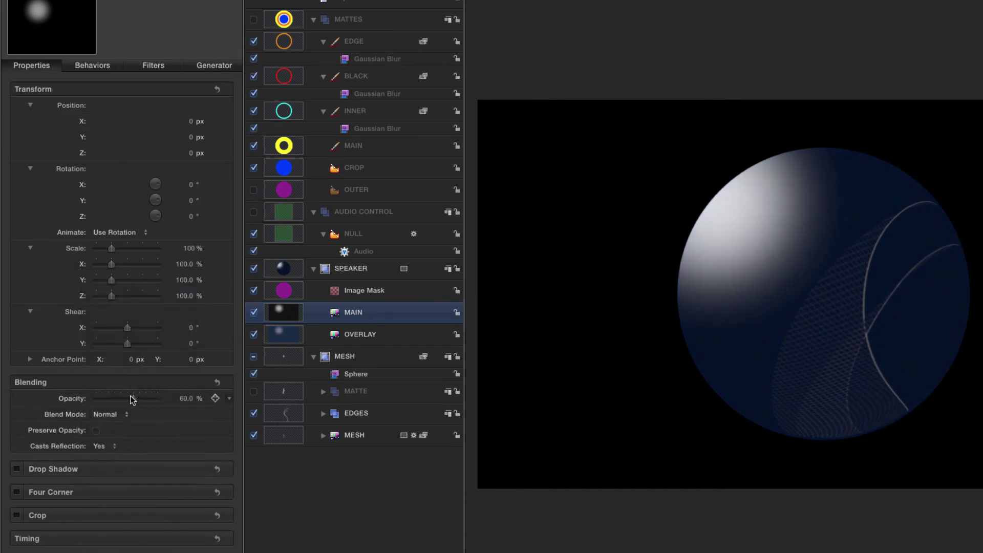
# - Set the MAIN gradient's opacity to 100% and add an image mask sourced from the yellow MAIN ring in MATTES
pyautogui.click(134, 398)
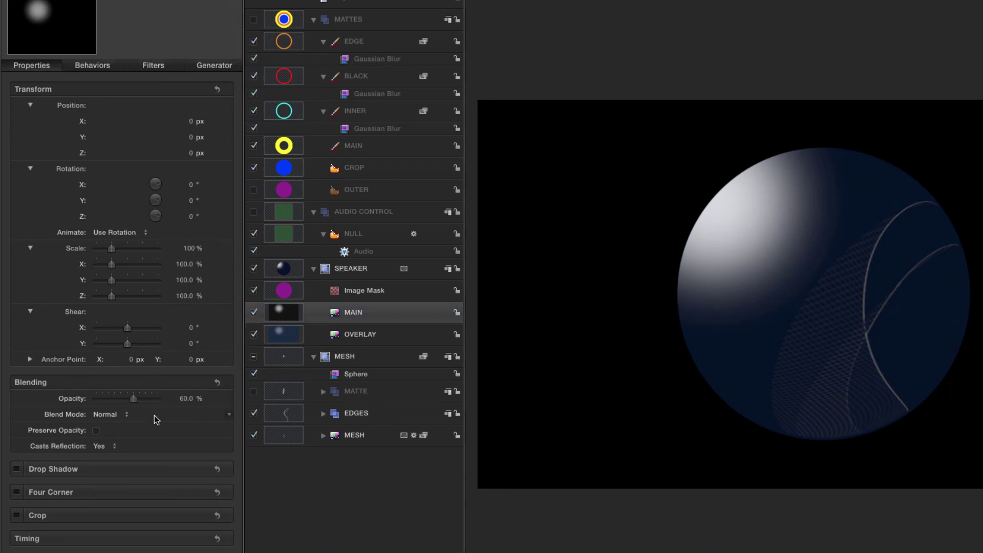
pyautogui.moveTo(133, 398); pyautogui.dragTo(158, 398)
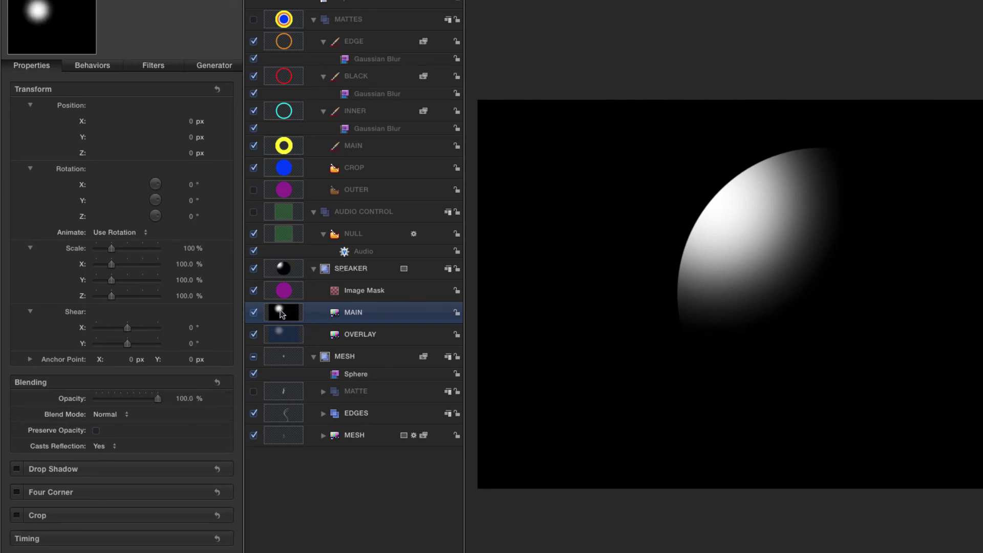
pyautogui.press('shift+super+m')
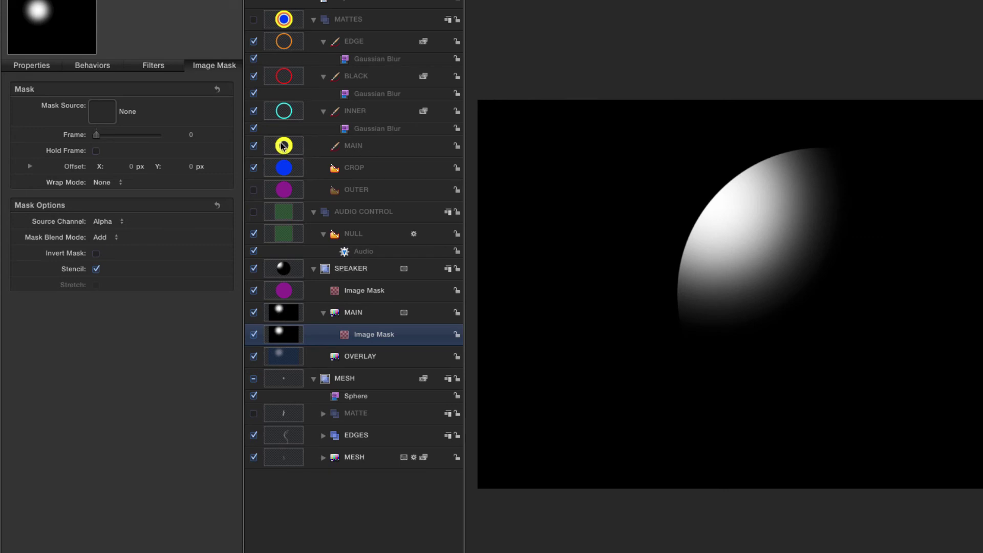
pyautogui.moveTo(284, 147); pyautogui.dragTo(345, 336)
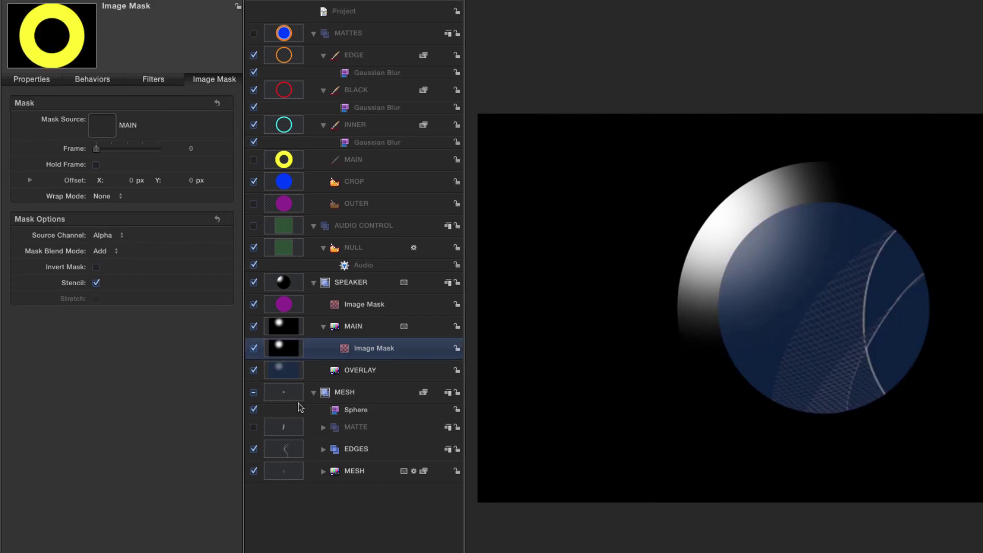
# - Duplicate the masked MAIN gradient in the SPEAKER group and name the copy BLACK
pyautogui.click(282, 308)
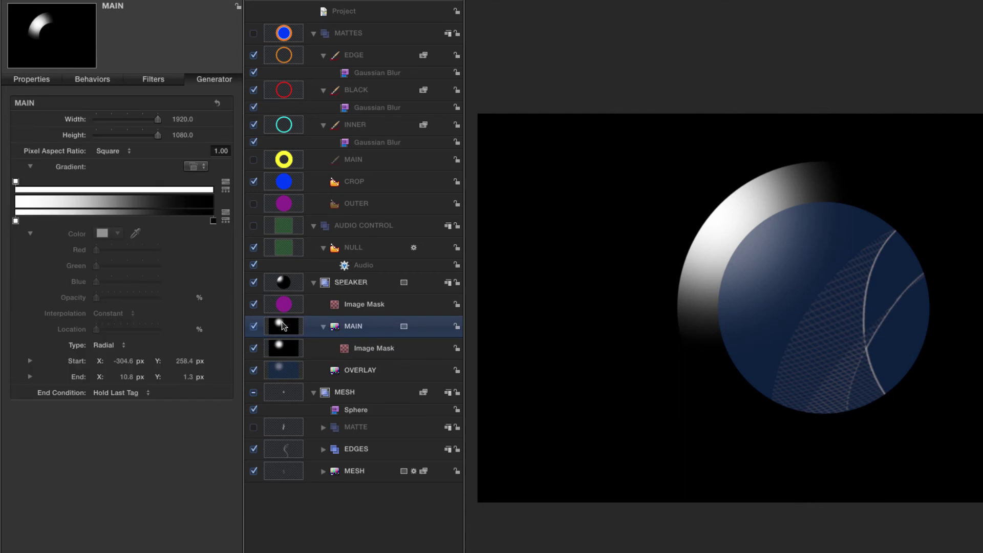
pyautogui.press('super+d')
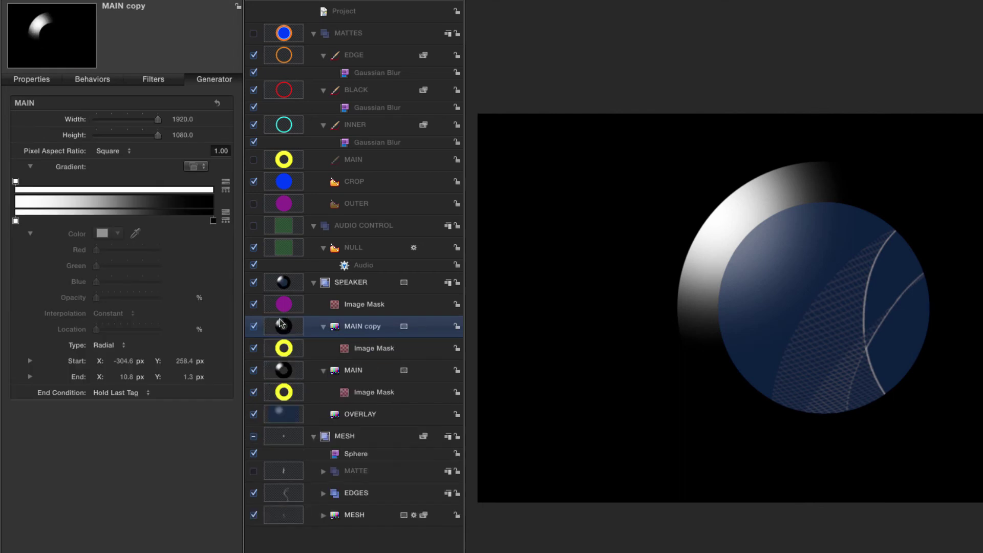
pyautogui.doubleClick(379, 326)
pyautogui.press('super+a')
pyautogui.write('BLACK')
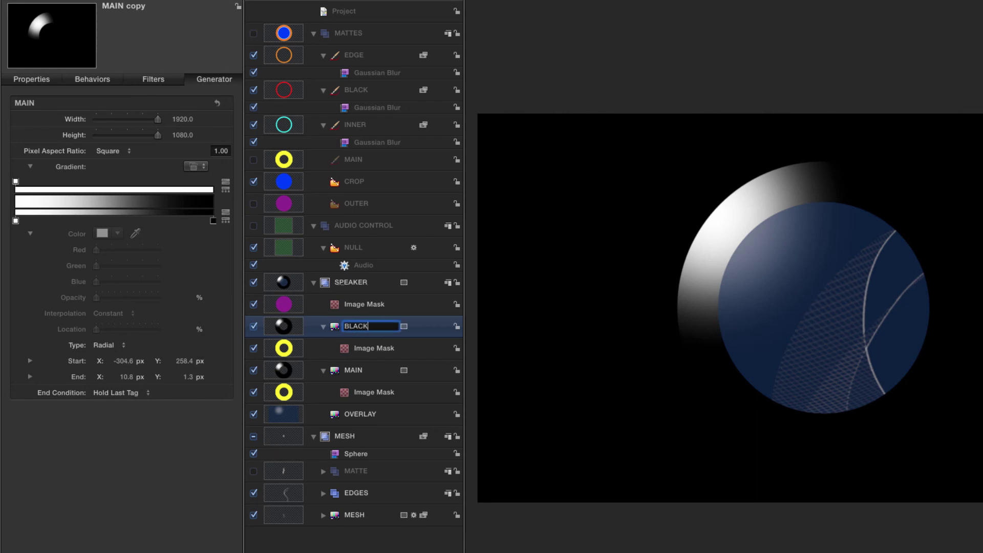
pyautogui.press('Return')
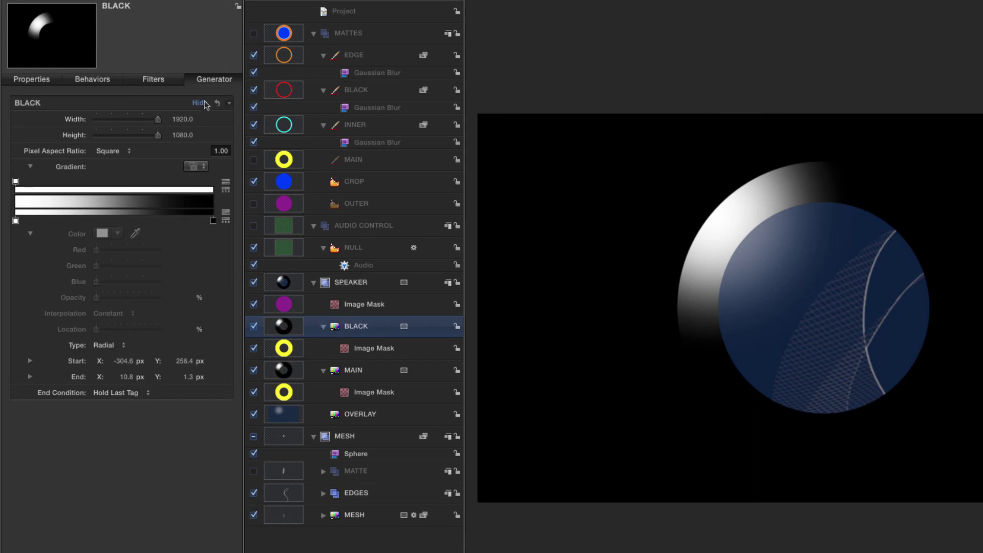
# - Remove the white tag from the BLACK gradient and source its image mask from the red BLACK ring in MATTES
pyautogui.click(16, 221)
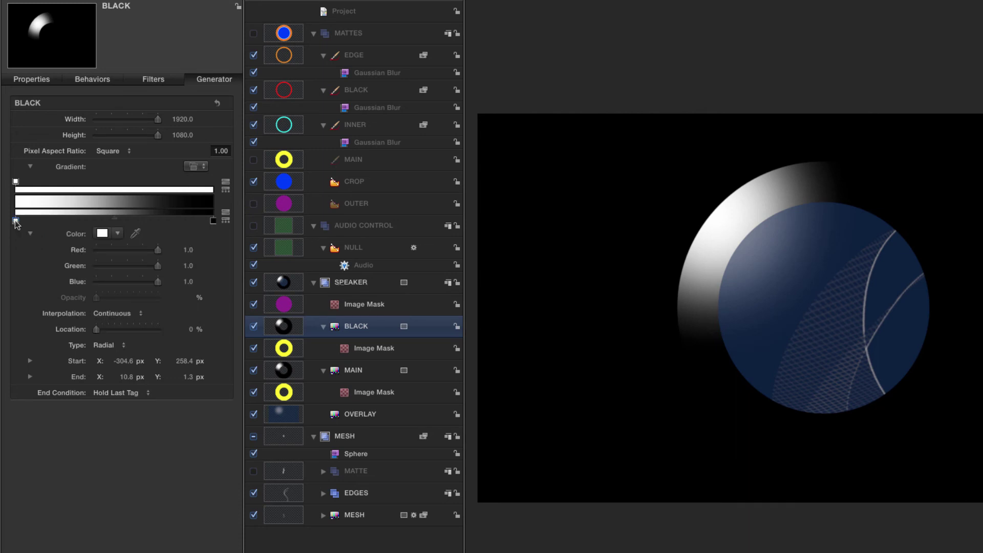
pyautogui.moveTo(16, 224); pyautogui.dragTo(16, 259)
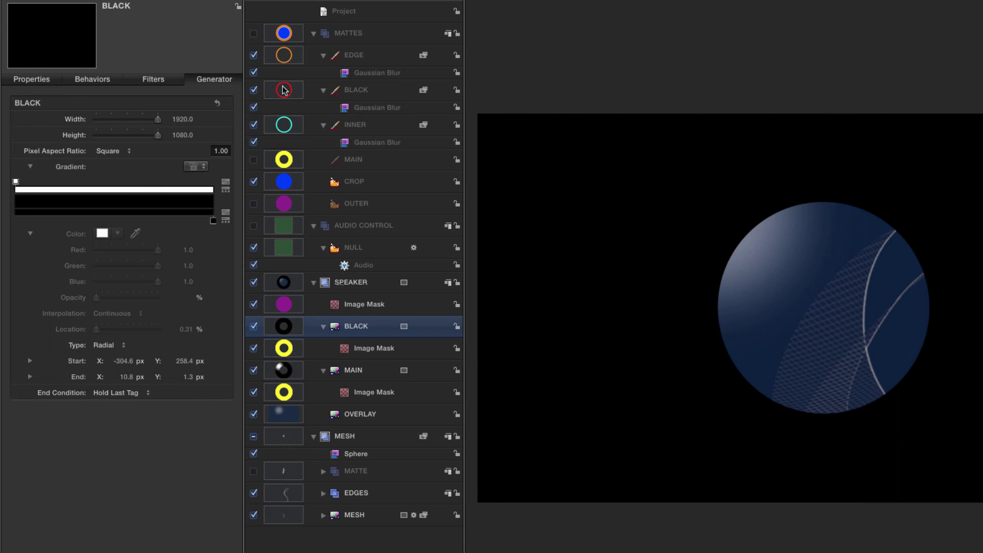
pyautogui.moveTo(285, 90); pyautogui.dragTo(344, 350)
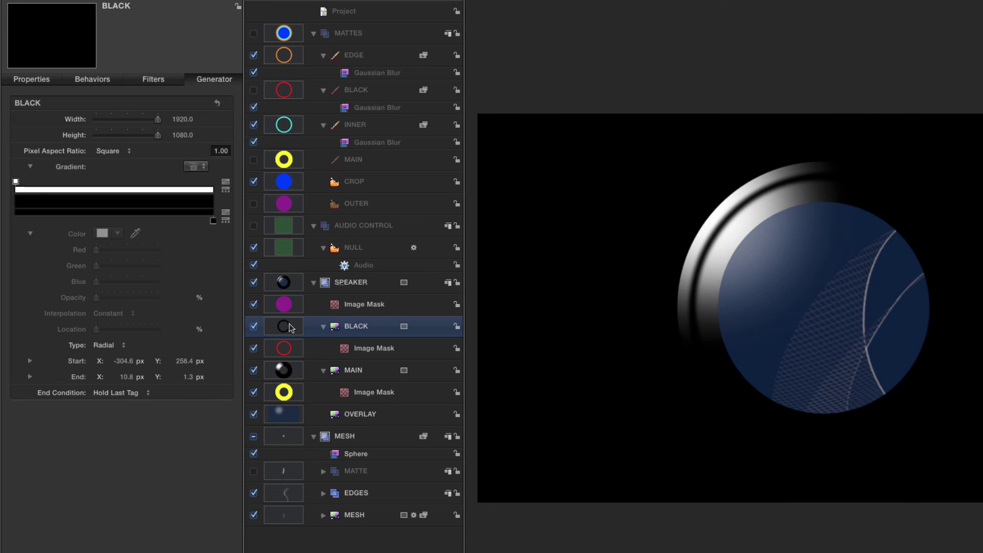
# - Duplicate the BLACK gradient with its image mask and name the copy INNER
pyautogui.press('super+d')
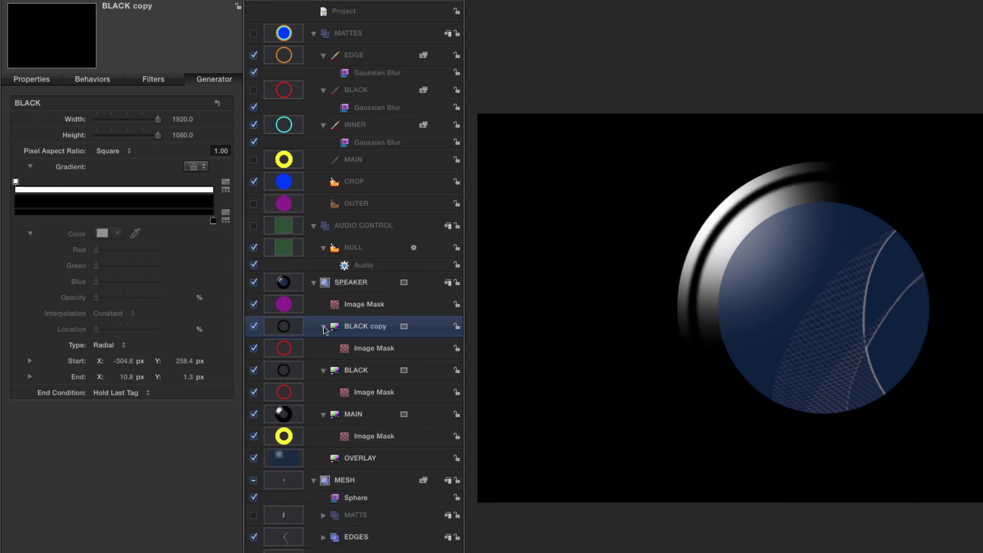
pyautogui.doubleClick(346, 324)
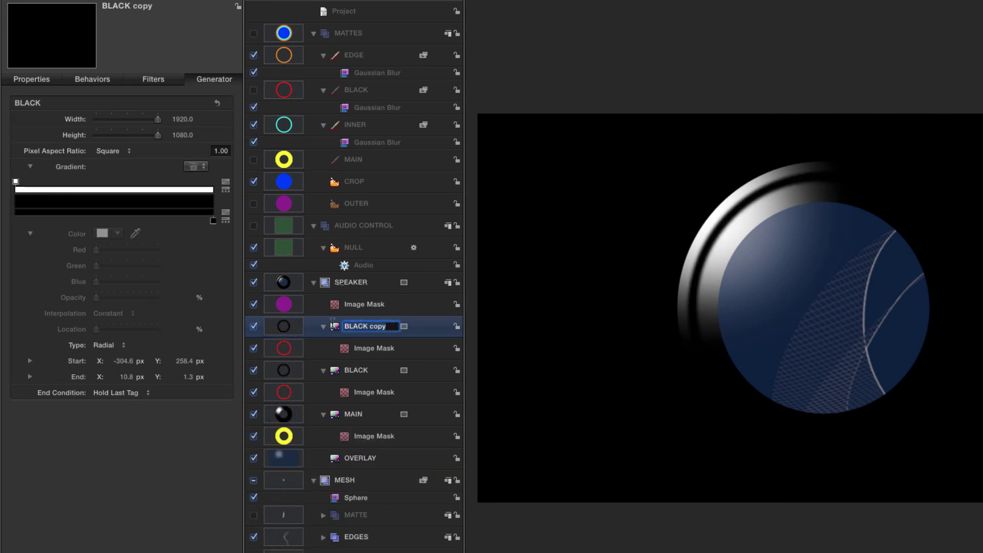
pyautogui.write('INNER')
pyautogui.press('Return')
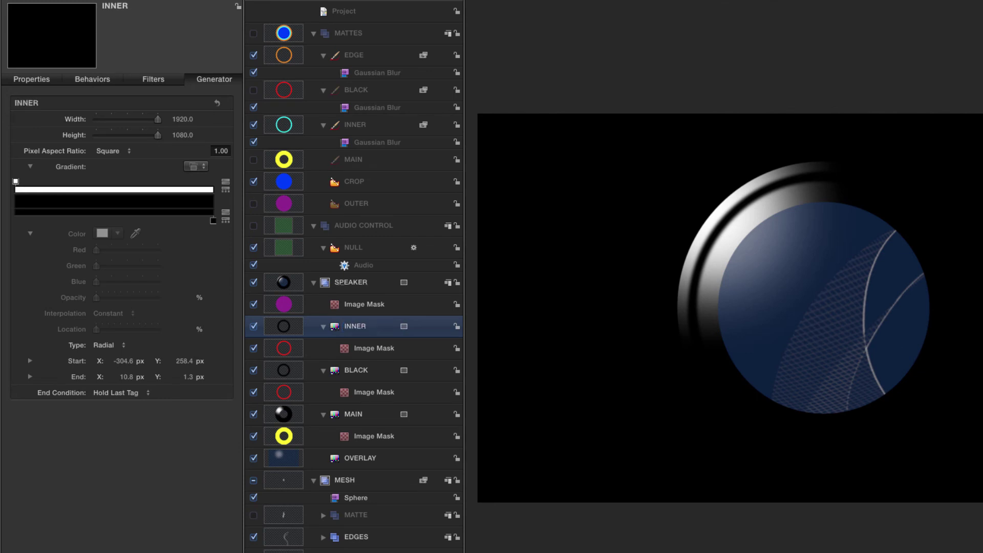
# - Set the INNER gradient's start color to white and source its image mask from the cyan INNER ring in MATTES
pyautogui.click(16, 221)
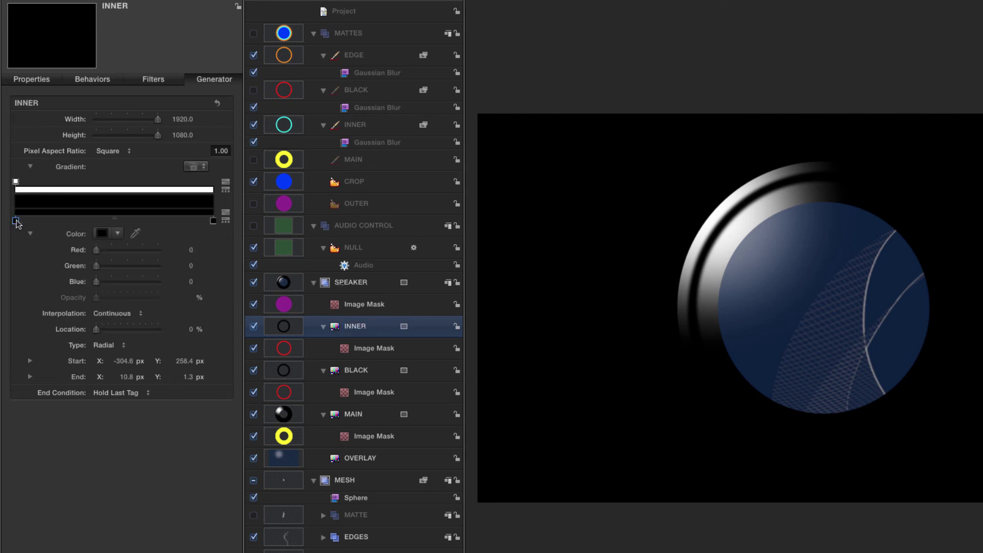
pyautogui.click(102, 233)
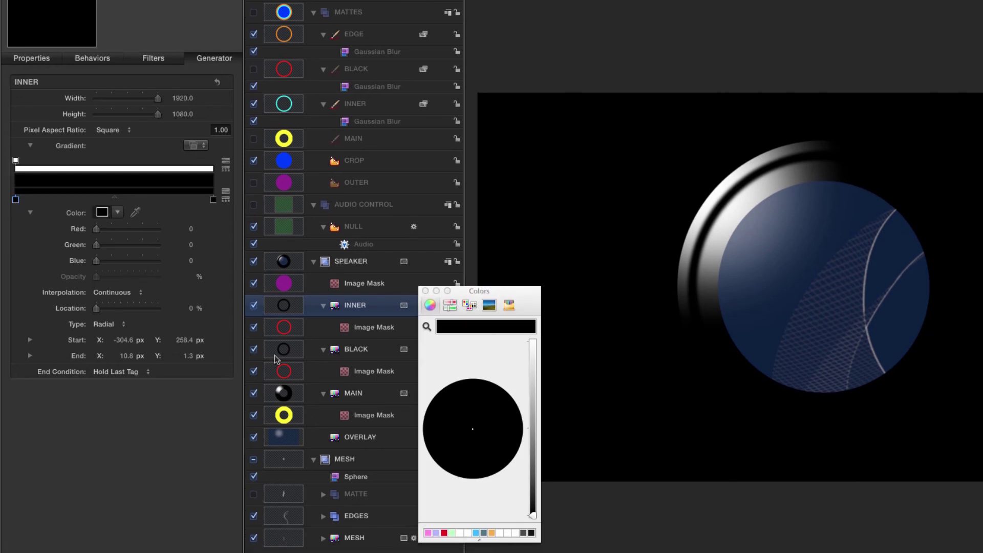
pyautogui.click(461, 534)
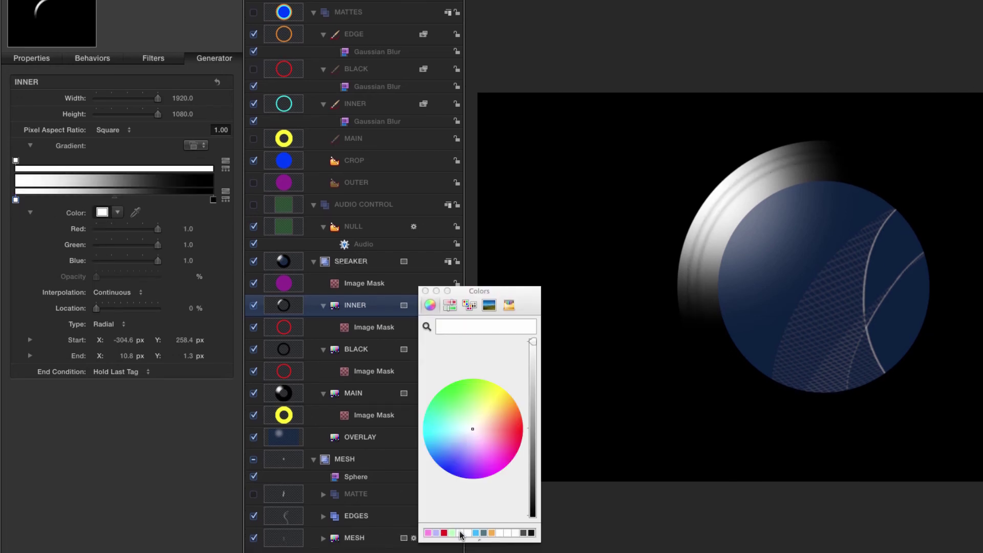
pyautogui.click(425, 291)
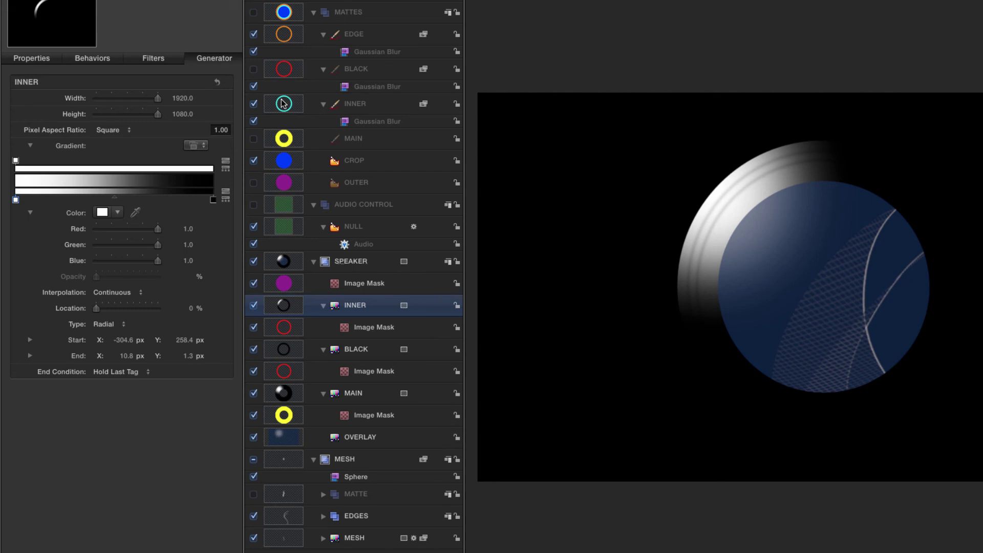
pyautogui.moveTo(283, 104); pyautogui.dragTo(344, 329)
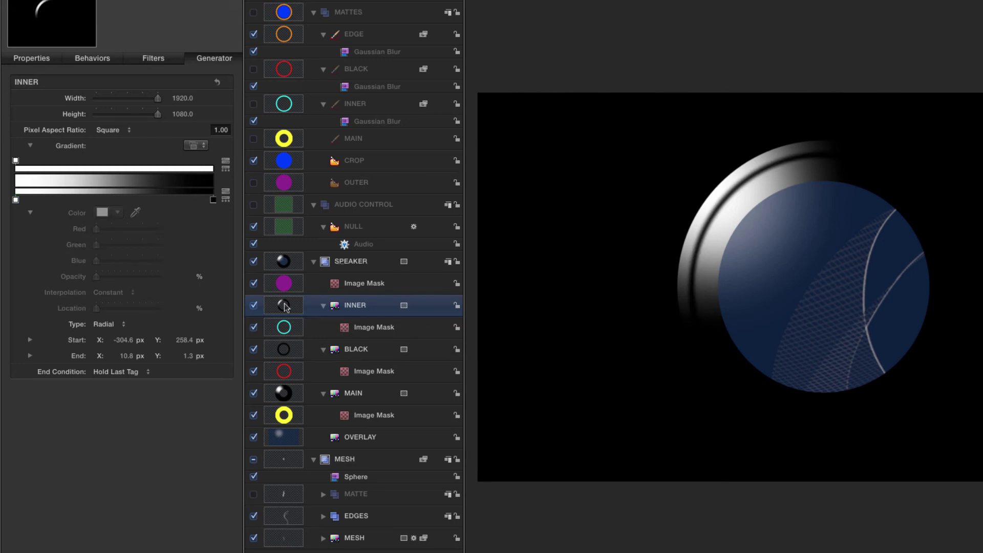
# - Duplicate the INNER gradient as EDGE and source the copy's image mask from the orange EDGE ring in MATTES
pyautogui.press('super+d')
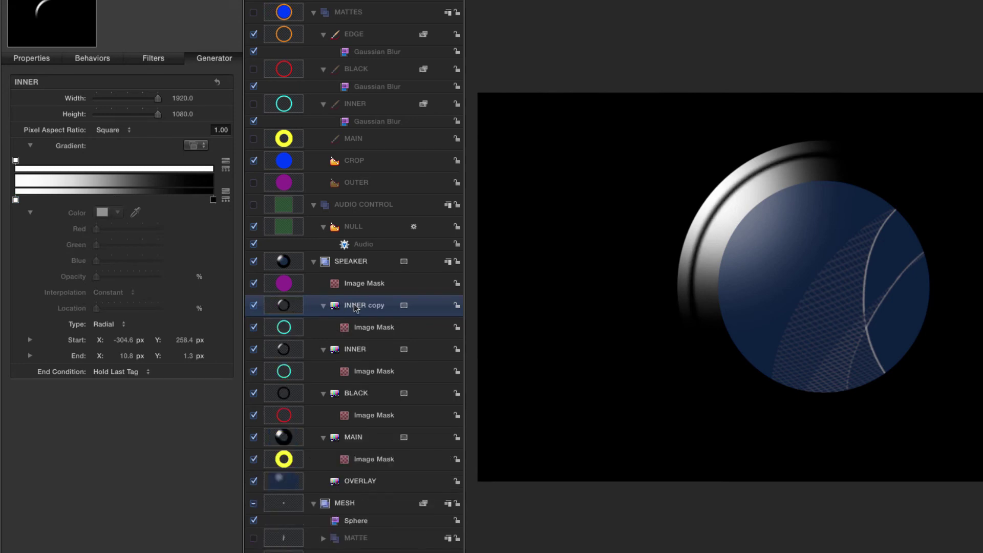
pyautogui.doubleClick(354, 305)
pyautogui.write('EDGE')
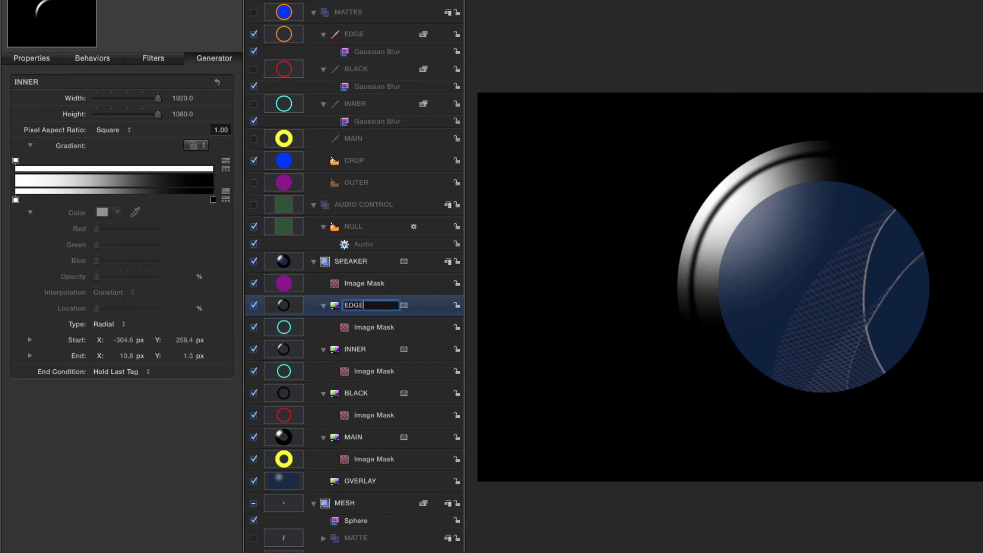
pyautogui.press('Return')
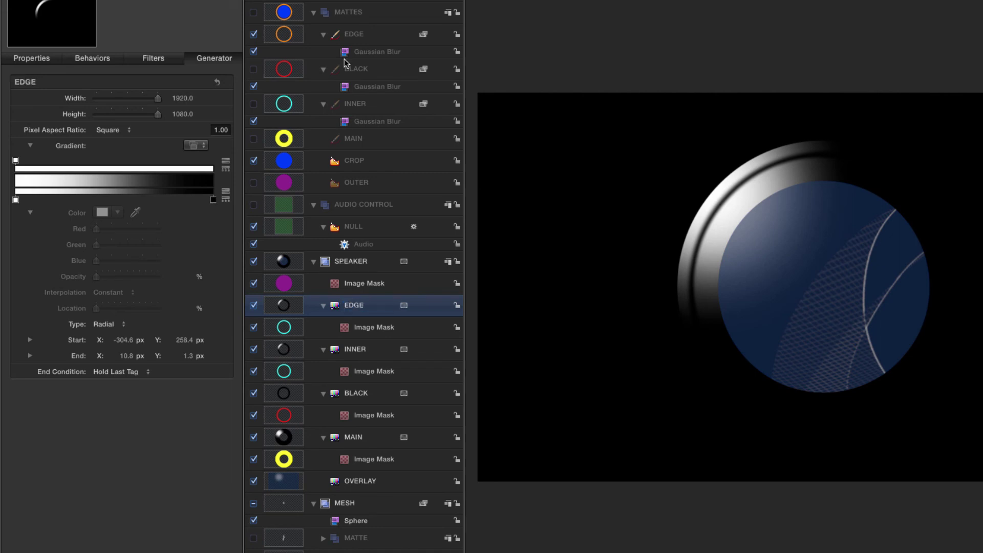
pyautogui.moveTo(285, 36); pyautogui.dragTo(346, 330)
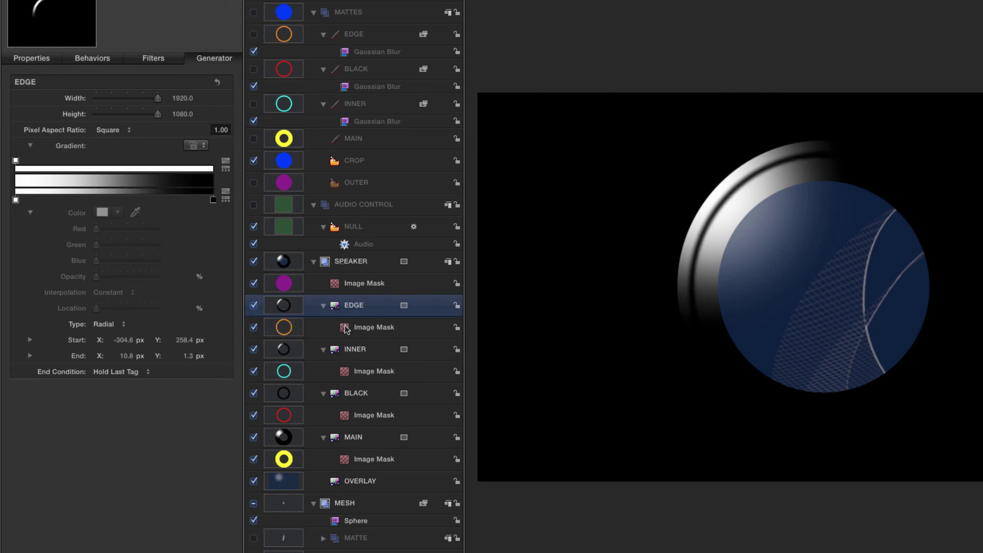
# - Change the SPEAKER group's MAIN gradient to a 0.6 gray start color and a 0.2 dark gray end color
pyautogui.click(285, 438)
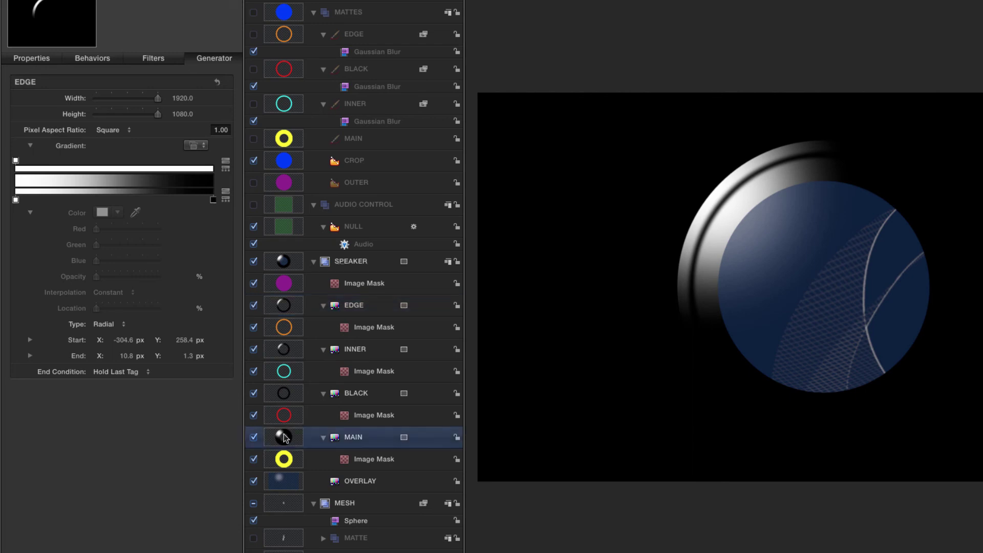
pyautogui.click(15, 199)
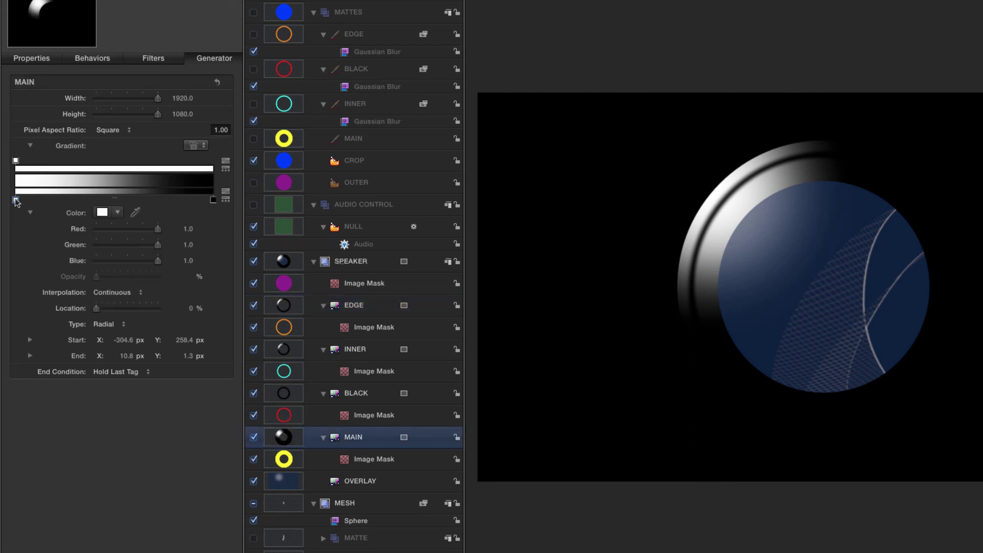
pyautogui.click(102, 212)
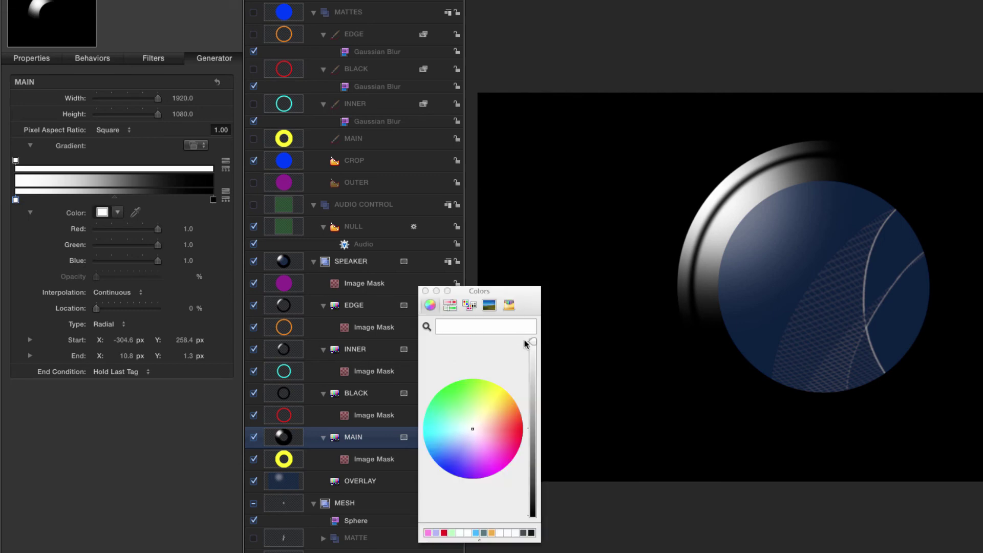
pyautogui.moveTo(533, 342); pyautogui.dragTo(535, 422)
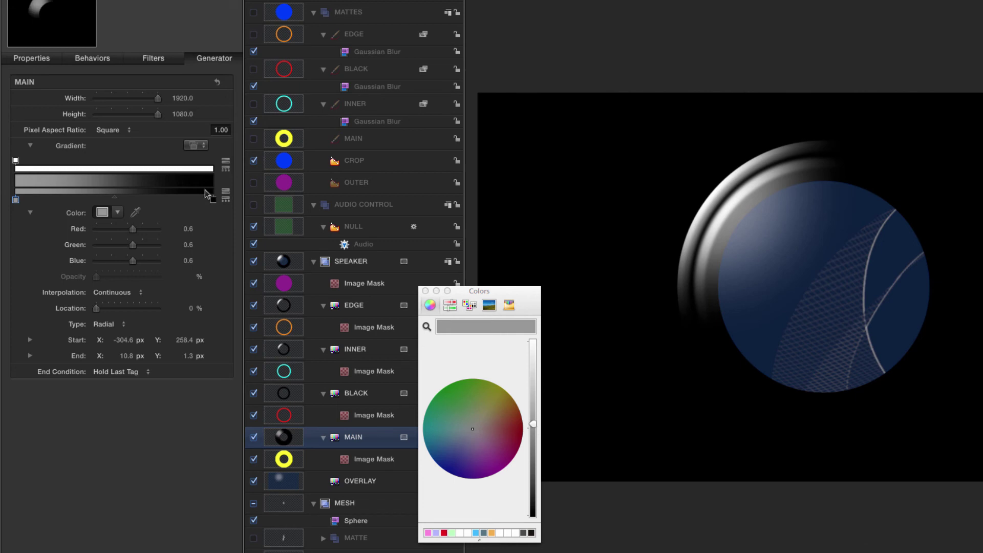
pyautogui.click(214, 202)
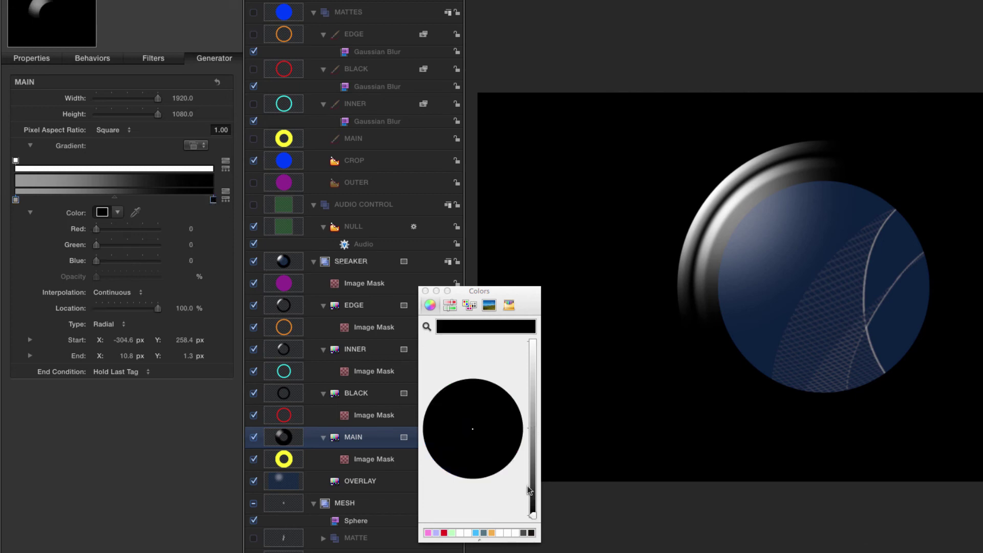
pyautogui.moveTo(534, 515); pyautogui.dragTo(537, 492)
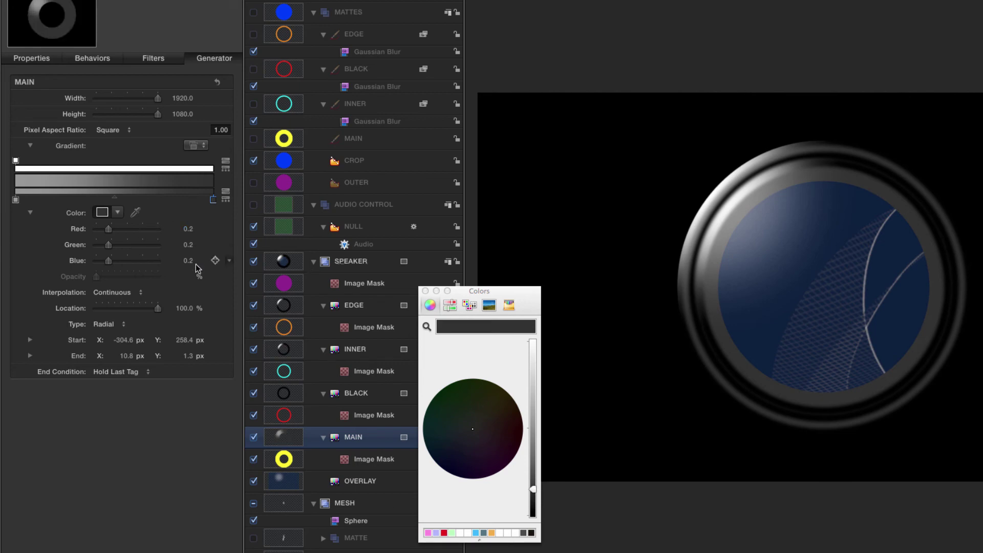
pyautogui.click(425, 291)
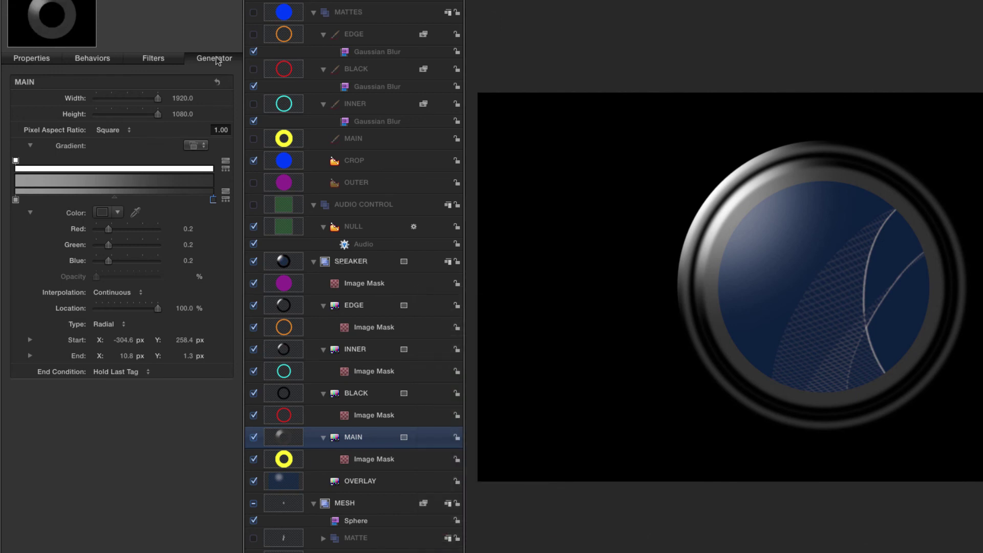
# - Move the MAIN gradient's start point to the ring's lower right, about X 207 px, Y -211 px, and hide the canvas overlays
pyautogui.click(218, 60)
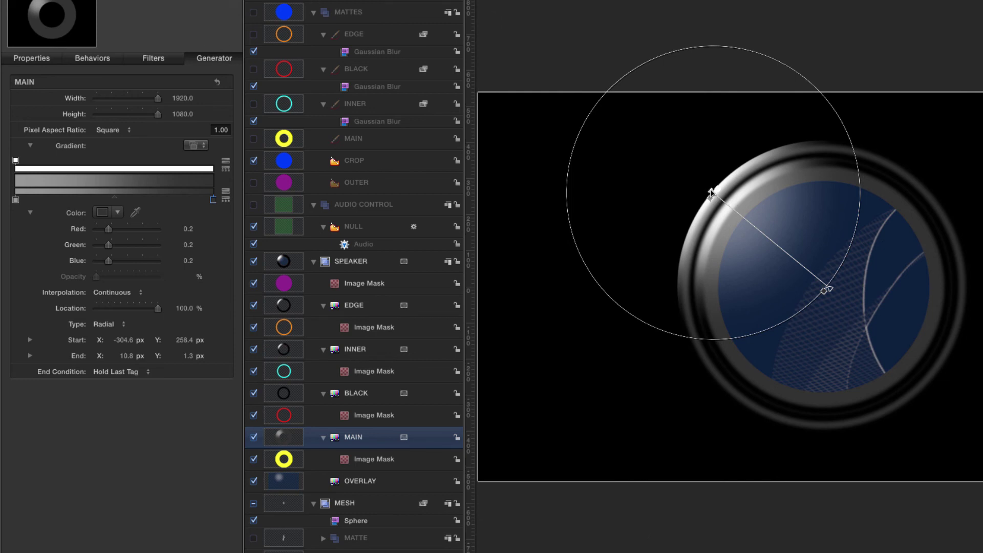
pyautogui.moveTo(712, 193); pyautogui.dragTo(897, 363)
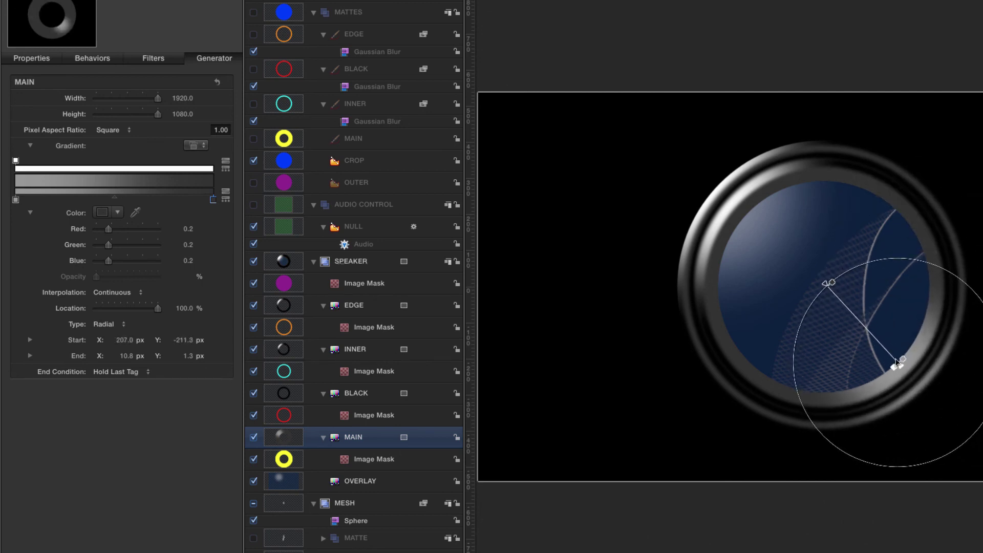
pyautogui.press('super+slash')
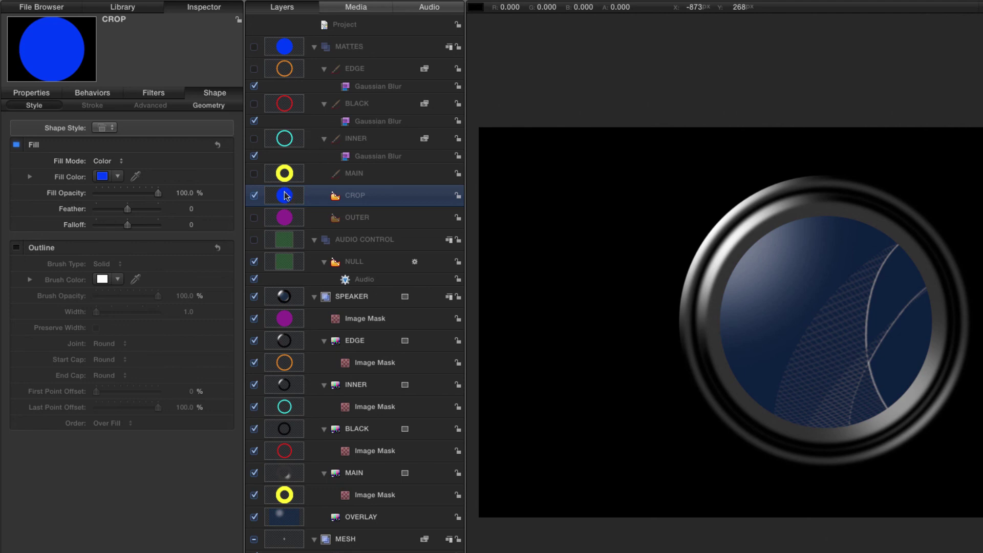
# - Duplicate the blue CROP circle in the MATTES group and name the copy WRIGGLE
pyautogui.press('super+d')
pyautogui.doubleClick(348, 195)
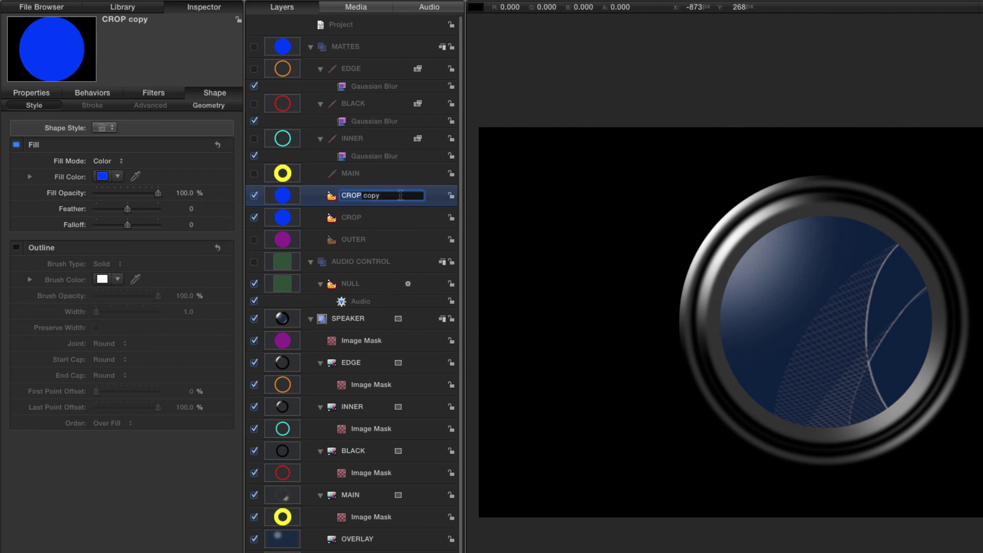
pyautogui.press('super+a')
pyautogui.write('WRIGGLE')
pyautogui.press('Return')
# - Change the fill color of the WRIGGLE circle in MATTES to white
pyautogui.click(103, 177)
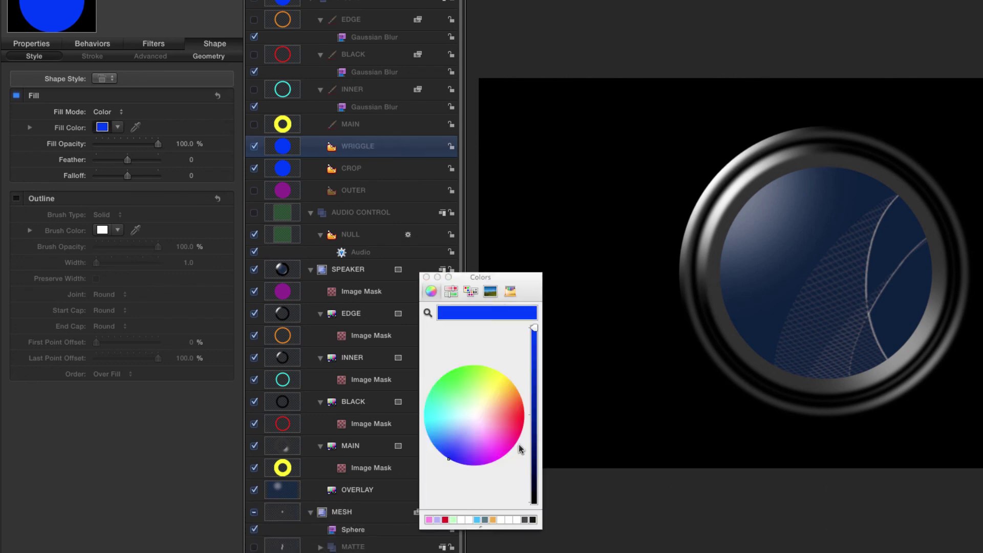
pyautogui.click(461, 520)
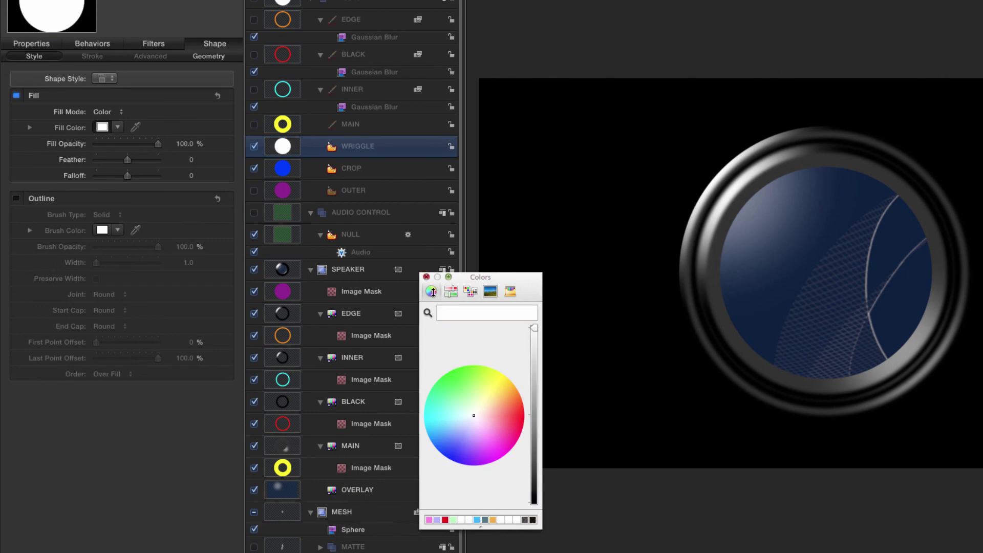
pyautogui.click(426, 277)
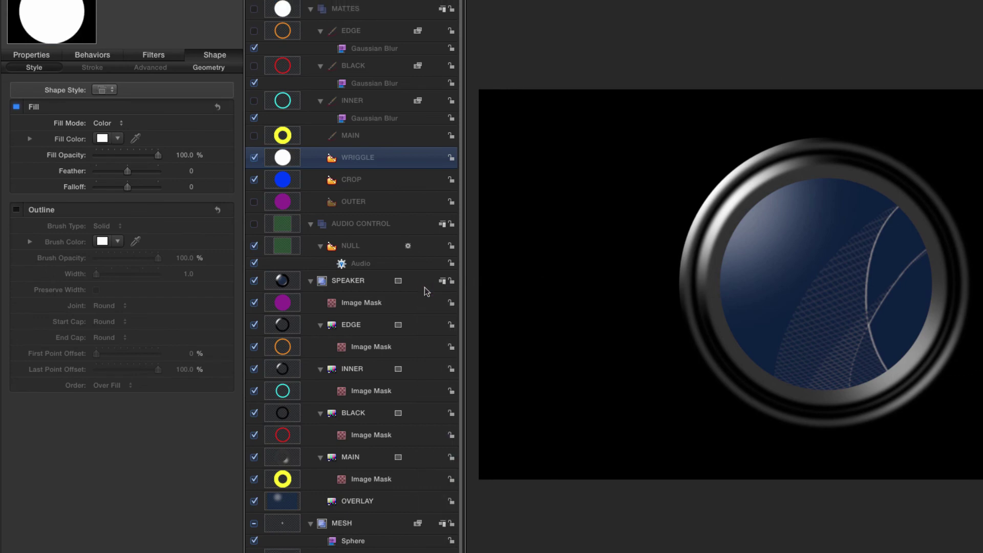
# - Apply the Wriggle Shape behavior to the WRIGGLE circle
pyautogui.press('super+2')
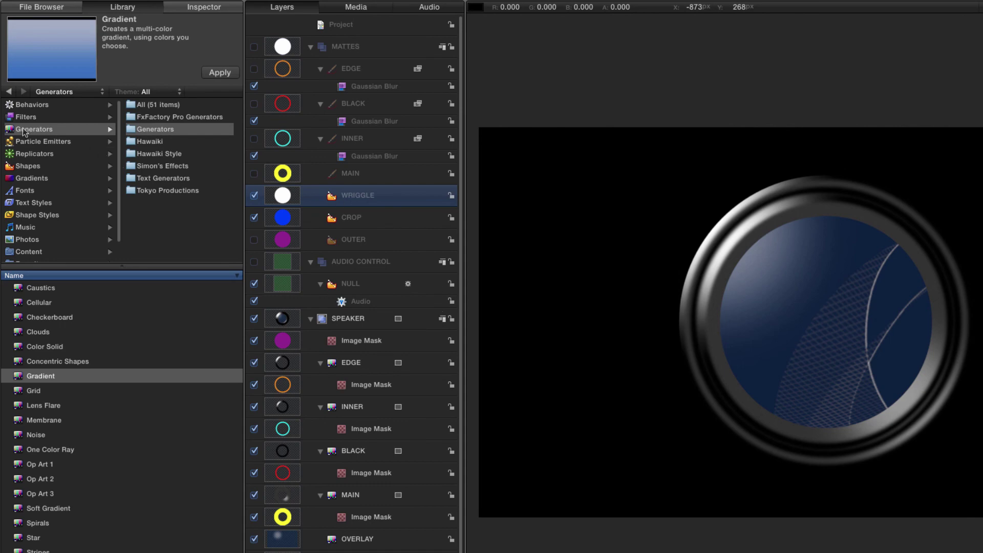
pyautogui.click(36, 107)
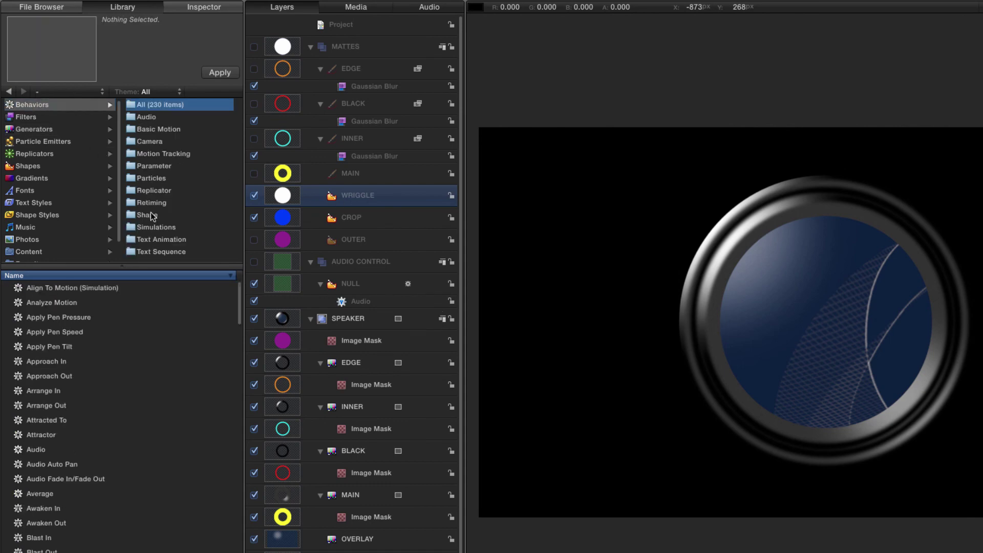
pyautogui.click(154, 216)
pyautogui.click(50, 391)
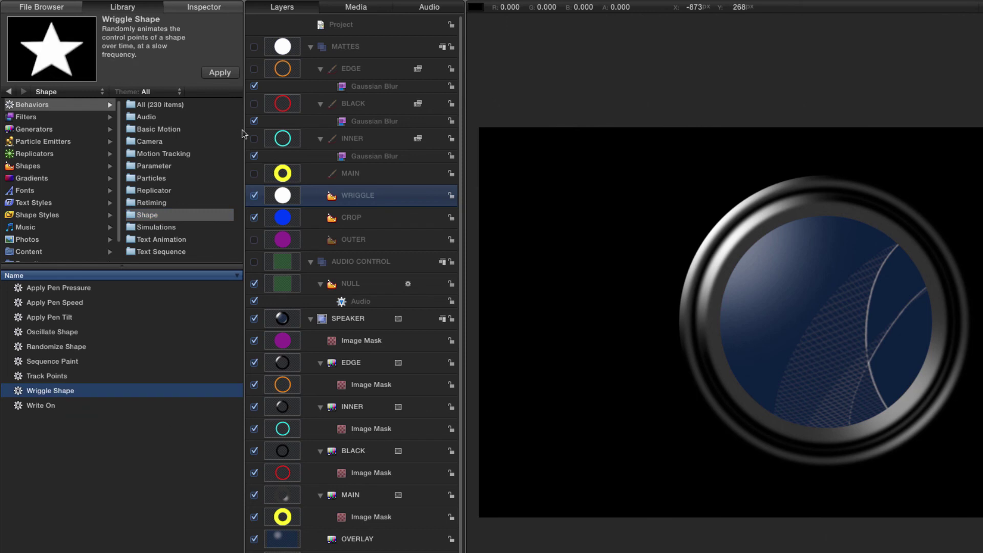
pyautogui.click(222, 73)
# - Create a new group inside MATTES and move the WRIGGLE and CROP circles into it
pyautogui.click(284, 197)
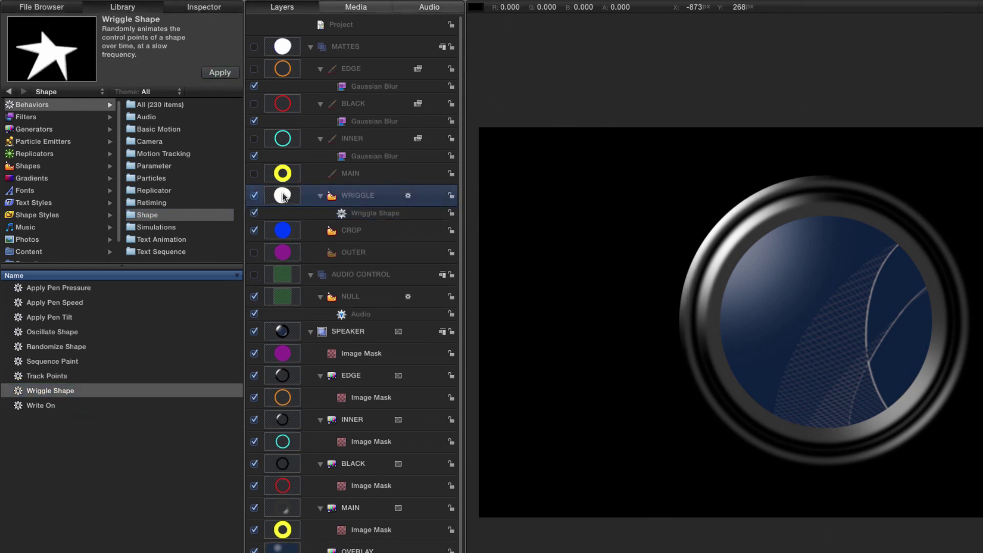
pyautogui.press('super+shift+g')
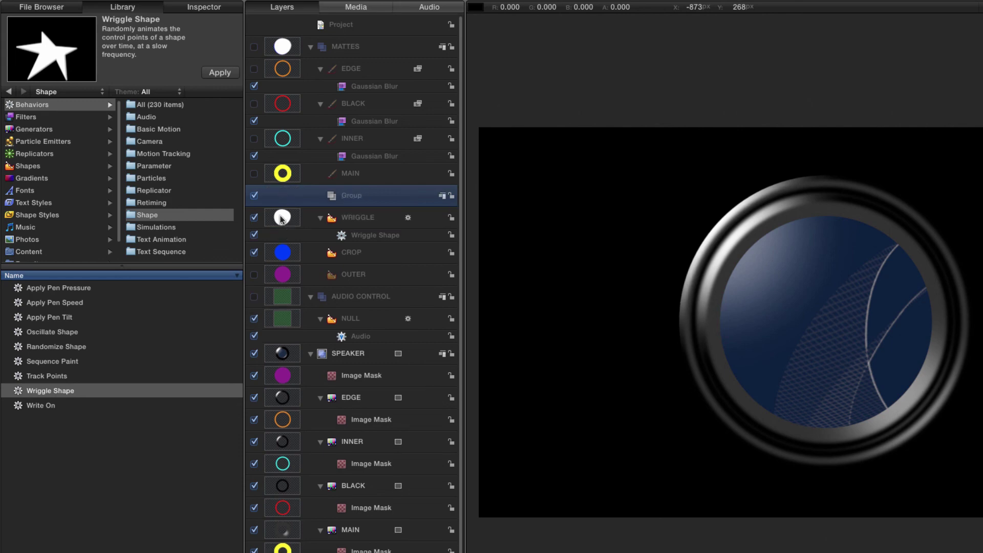
pyautogui.click(283, 217)
pyautogui.keyDown('shift'); pyautogui.click(284, 253); pyautogui.keyUp('shift')
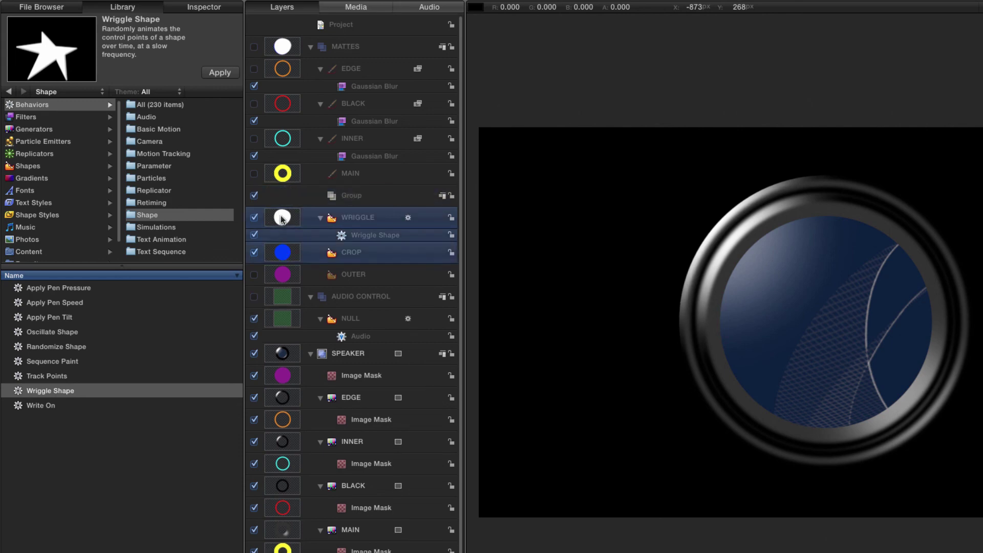
pyautogui.moveTo(283, 221); pyautogui.dragTo(367, 199)
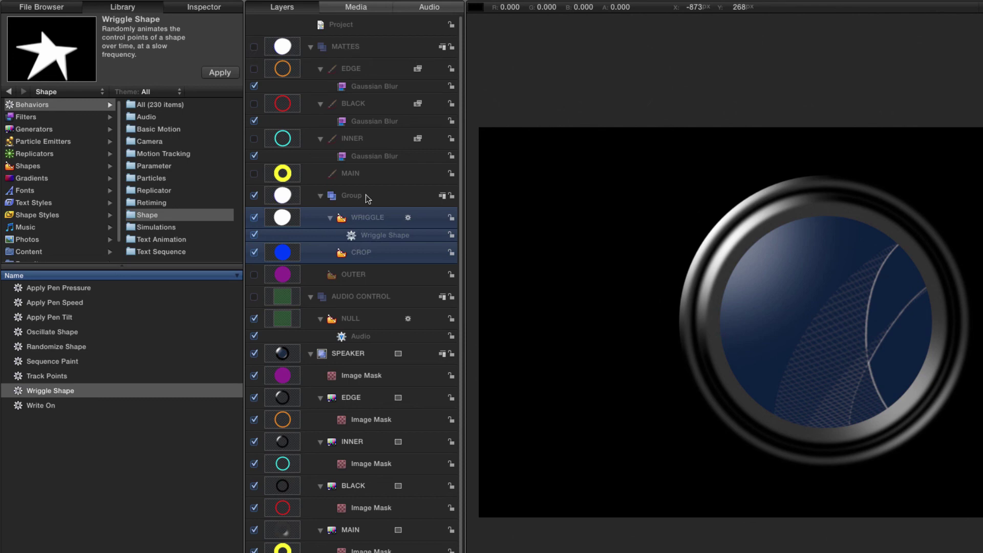
# - Bring the CROP circle above WRIGGLE in the new group and set its blend mode to Stencil Alpha
pyautogui.click(283, 258)
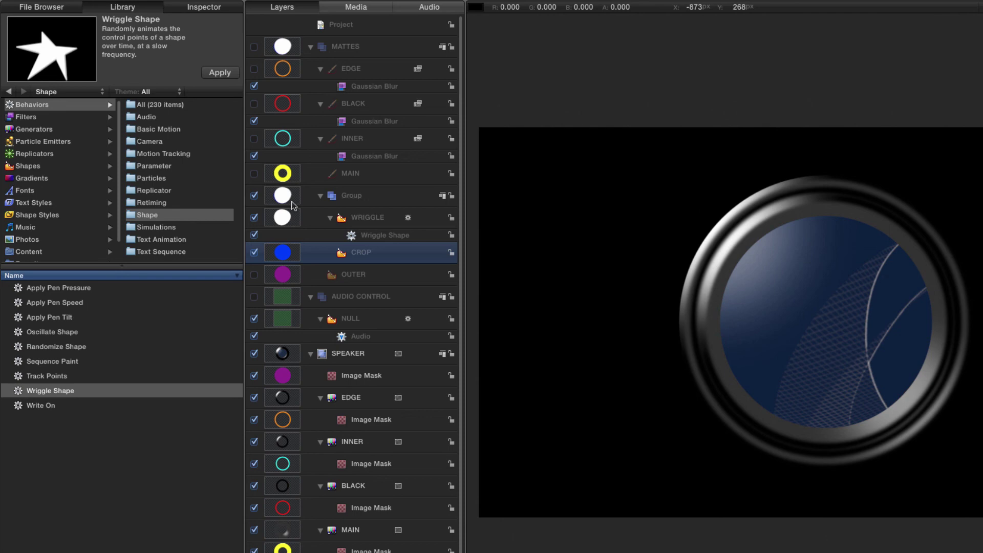
pyautogui.press('super+bracketright')
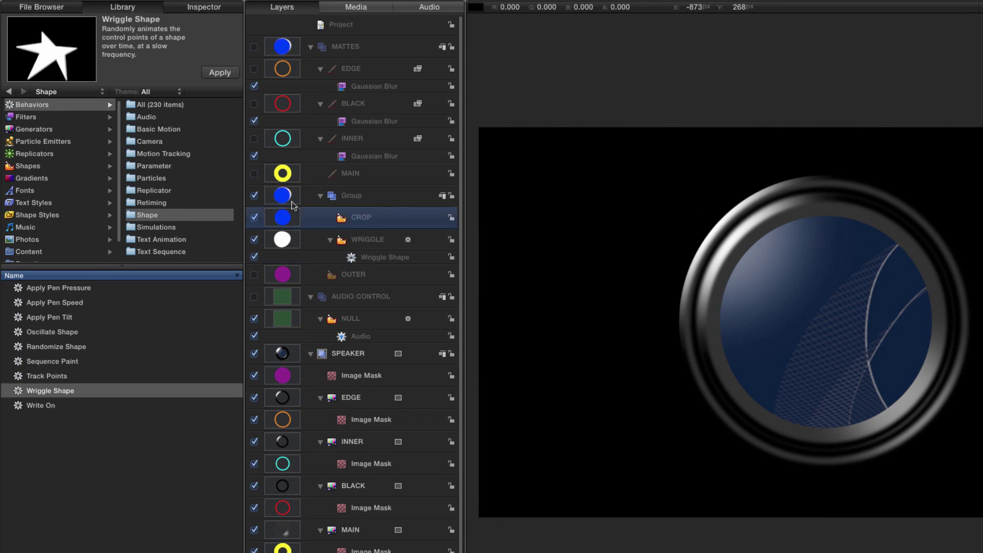
pyautogui.click(214, 7)
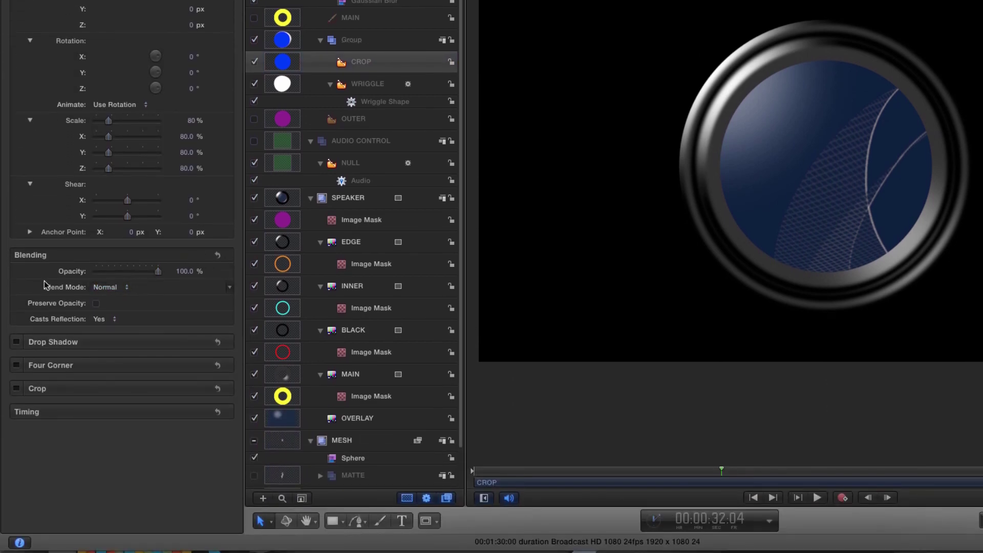
pyautogui.click(110, 288)
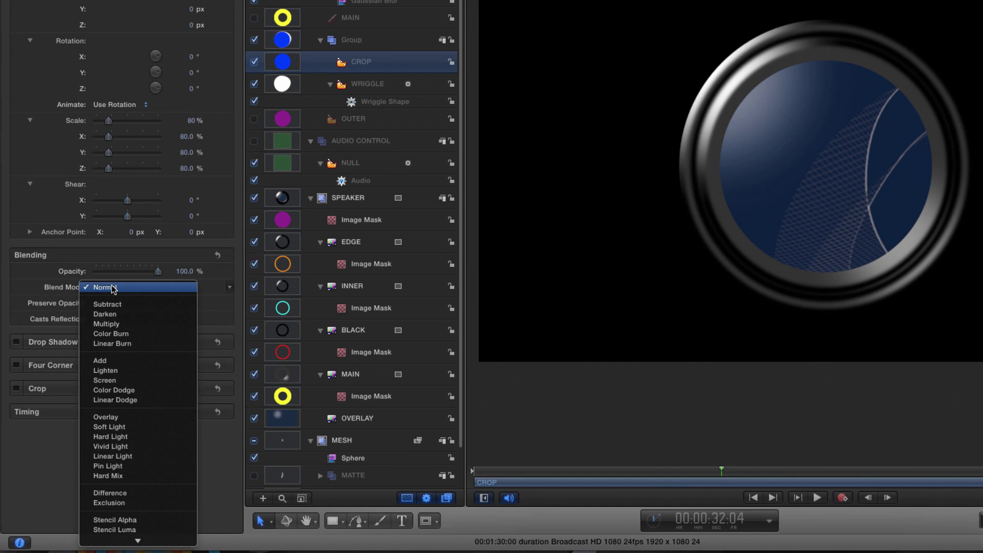
pyautogui.scroll(-3, 134, 450)
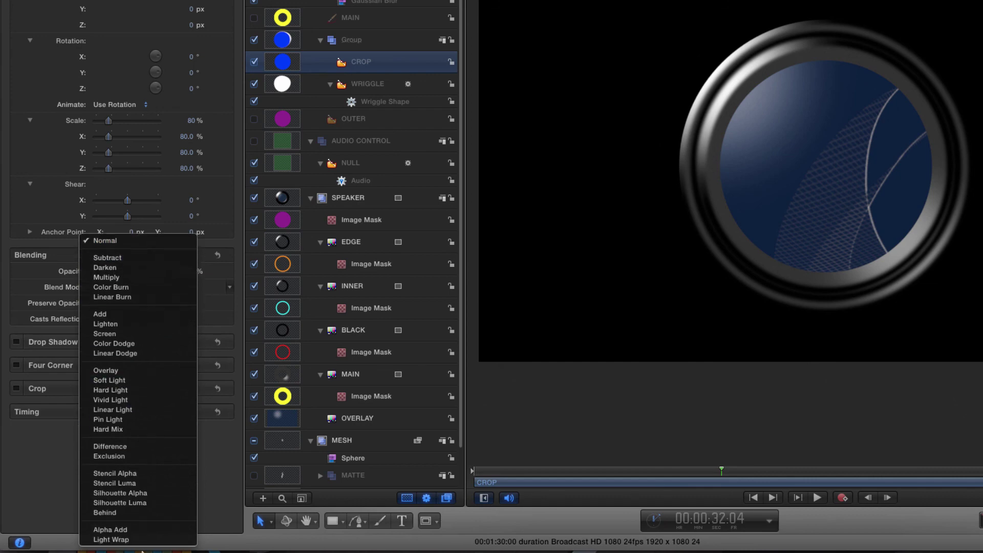
pyautogui.click(145, 478)
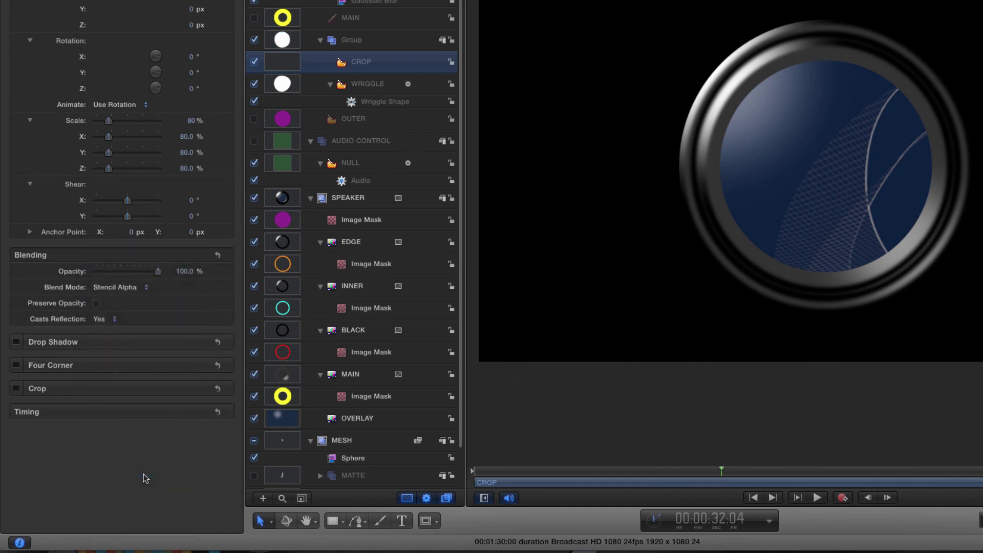
# - Rename the new group holding CROP and WRIGGLE as WRIGGLE
pyautogui.doubleClick(357, 41)
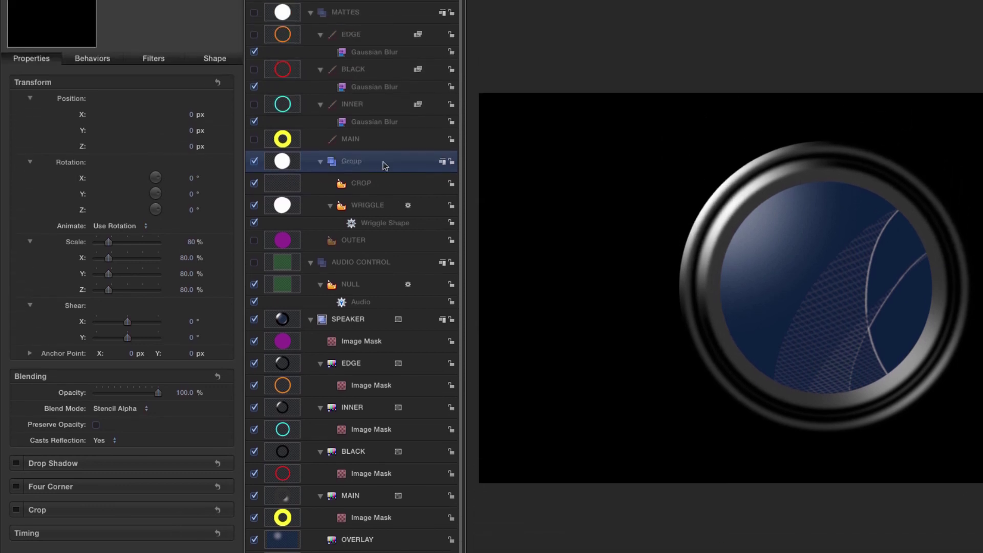
pyautogui.write('WRIGGLE')
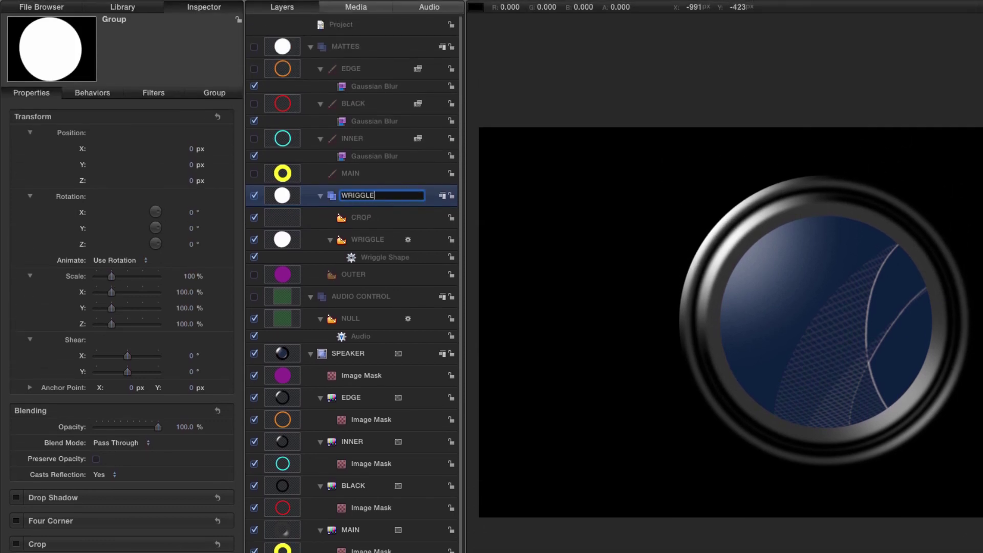
pyautogui.press('Return')
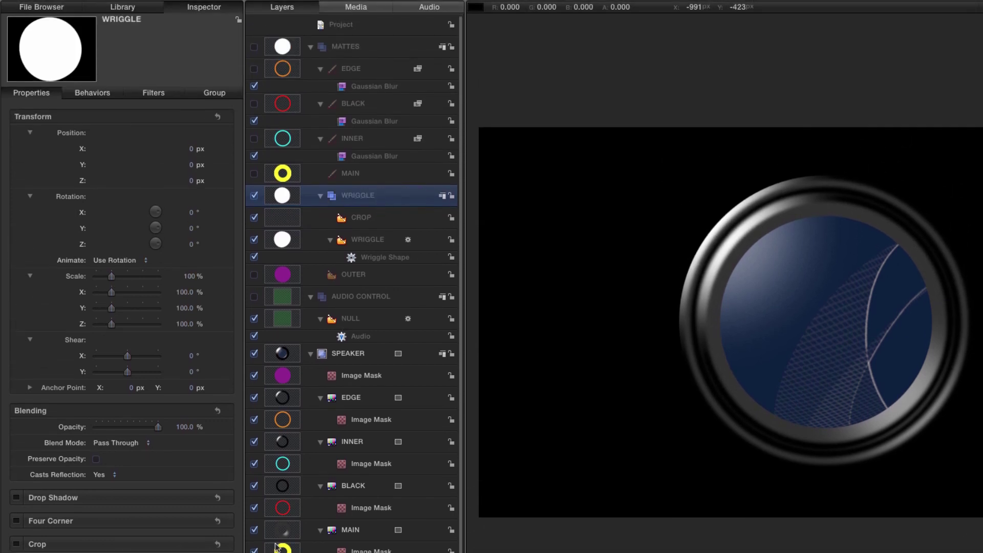
# - Add a second image mask to the SPEAKER group's MAIN gradient and use the WRIGGLE group as its source
pyautogui.click(353, 529)
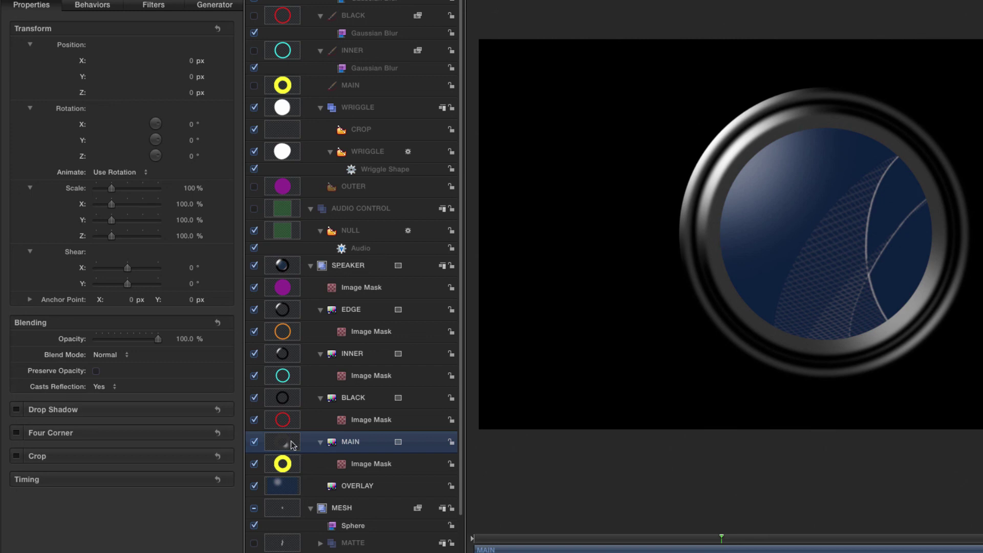
pyautogui.hotkey('shift', 'm')
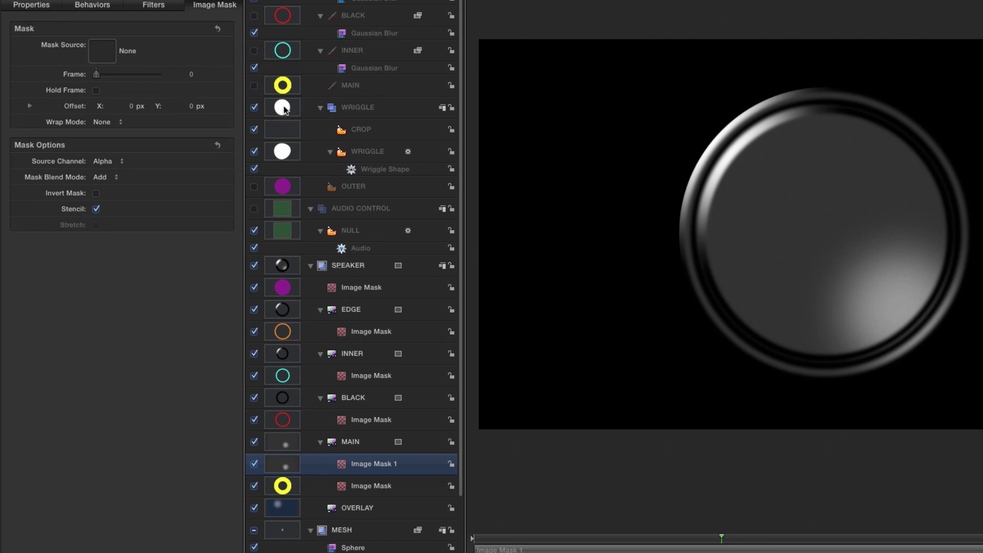
pyautogui.moveTo(283, 109); pyautogui.dragTo(98, 52)
pyautogui.moveTo(97, 52); pyautogui.dragTo(101, 52)
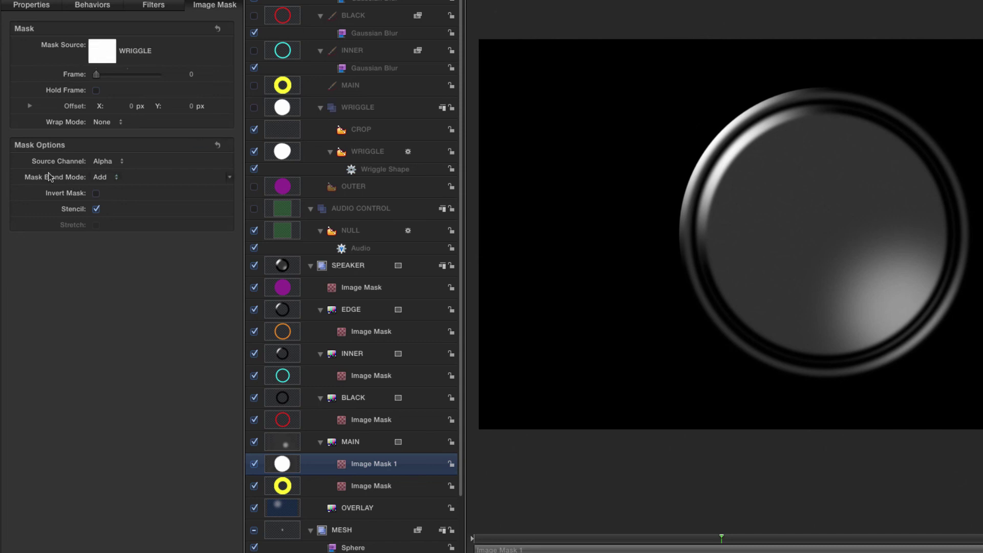
# - Set the second MAIN image mask's blend mode to Intersect and invert the mask
pyautogui.click(100, 177)
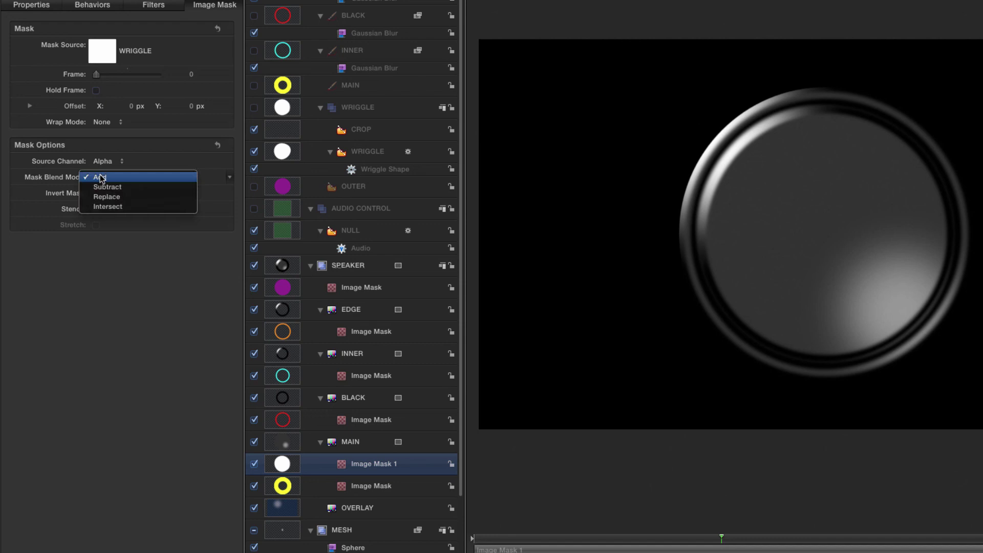
pyautogui.click(105, 207)
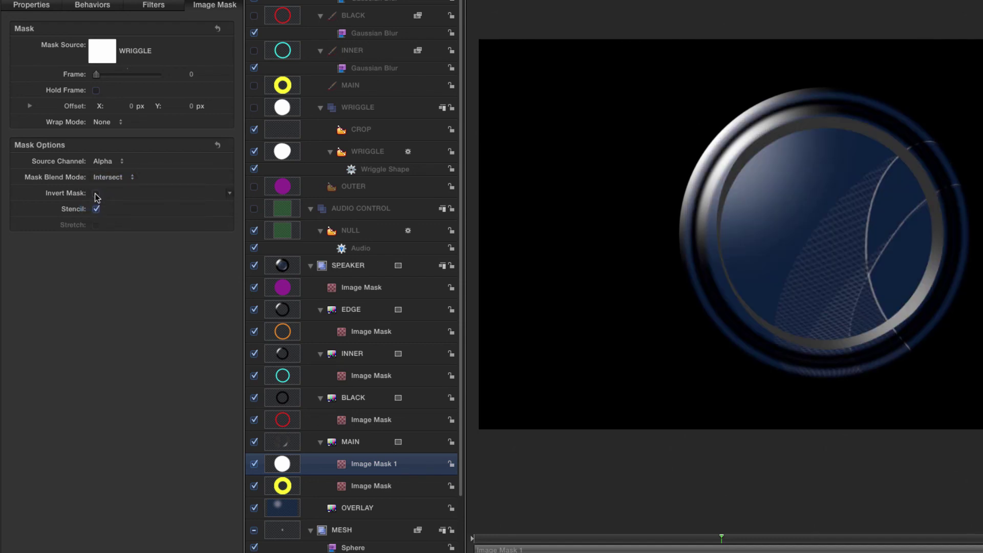
pyautogui.click(96, 193)
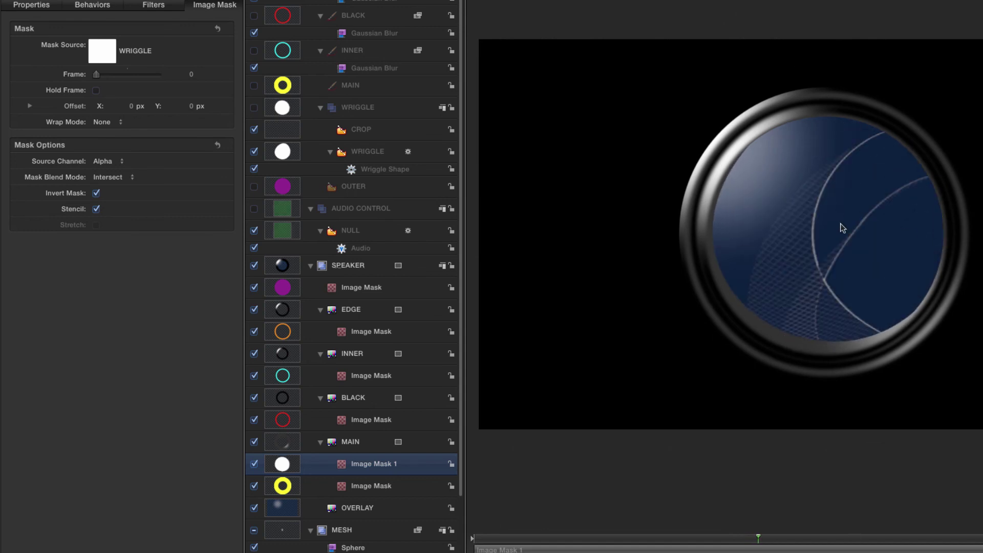
# - Set the Wriggle Shape behavior's noisiness to 1.0, apply it to Tangents, and lower its amount to 0
pyautogui.click(351, 171)
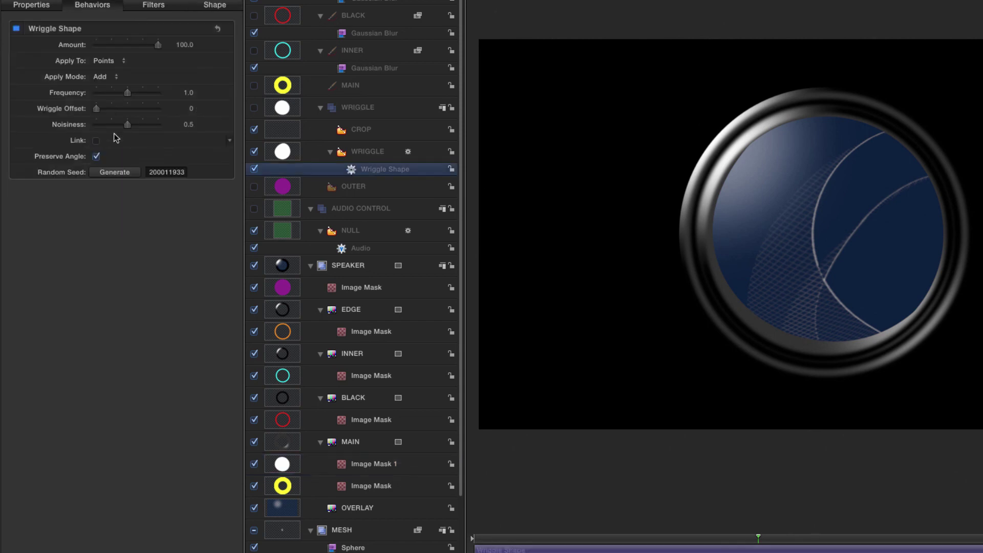
pyautogui.moveTo(128, 125); pyautogui.dragTo(194, 130)
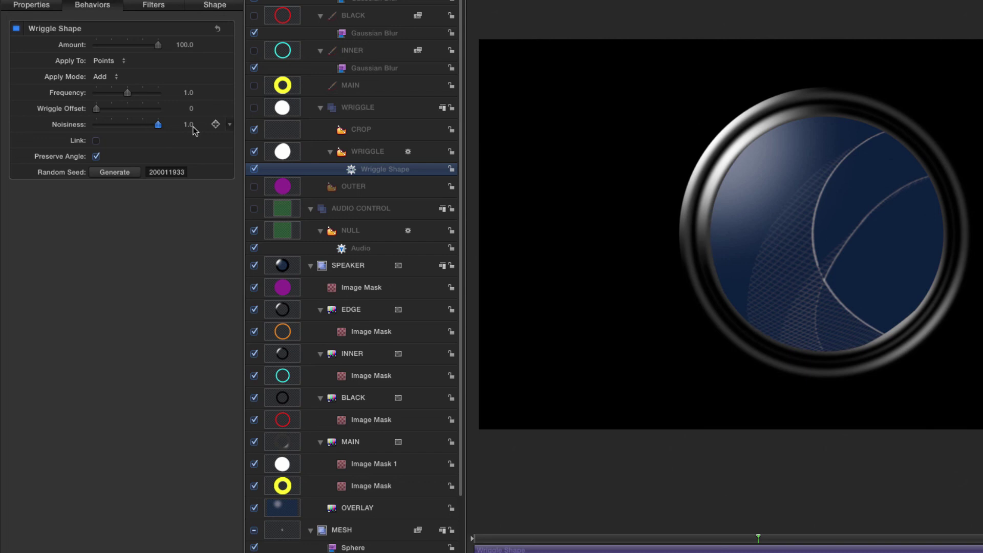
pyautogui.click(105, 61)
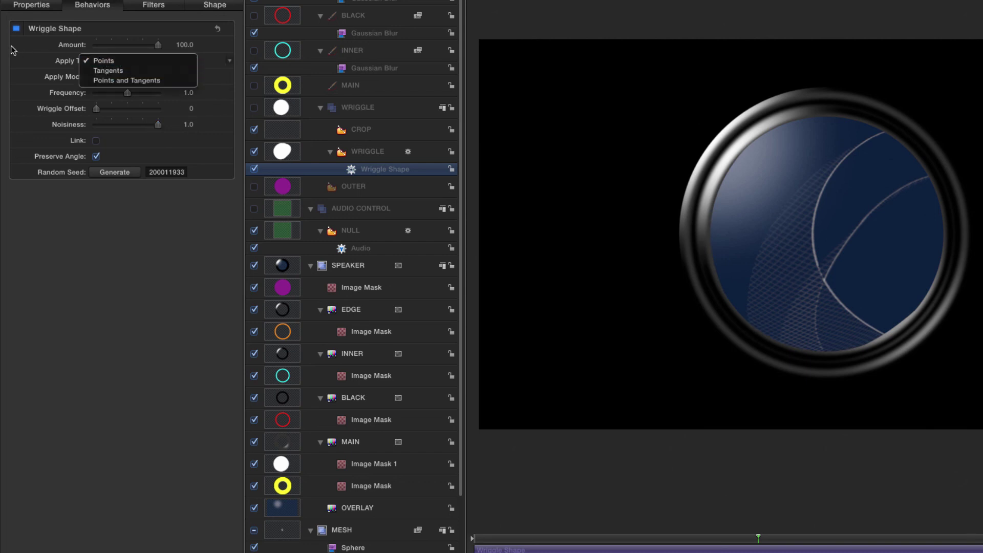
pyautogui.click(98, 71)
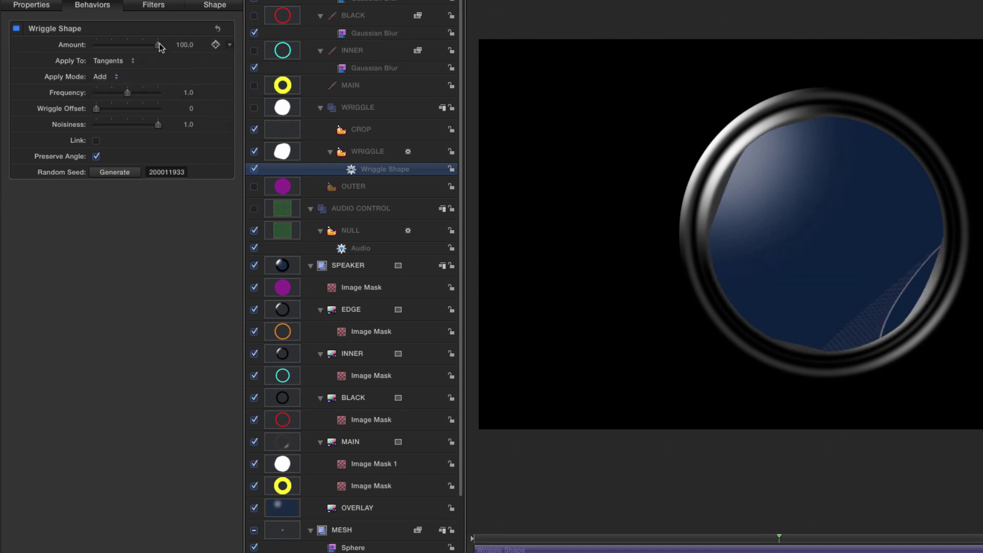
pyautogui.moveTo(159, 44); pyautogui.dragTo(88, 45)
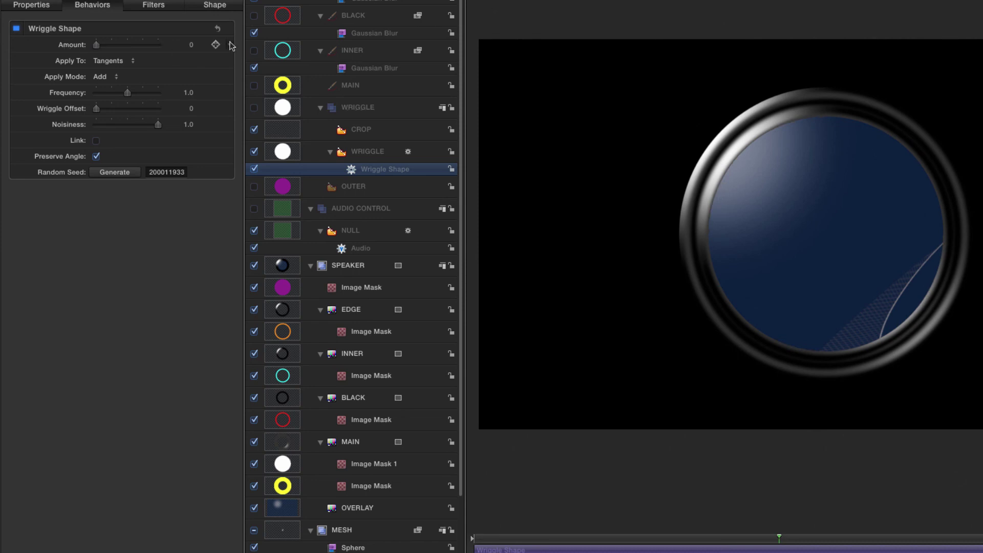
# - Add a Link behavior to the Wriggle Shape amount, with the NULL object's Blending Opacity as the source parameter
pyautogui.rightClick(67, 46)
pyautogui.moveTo(104, 95)
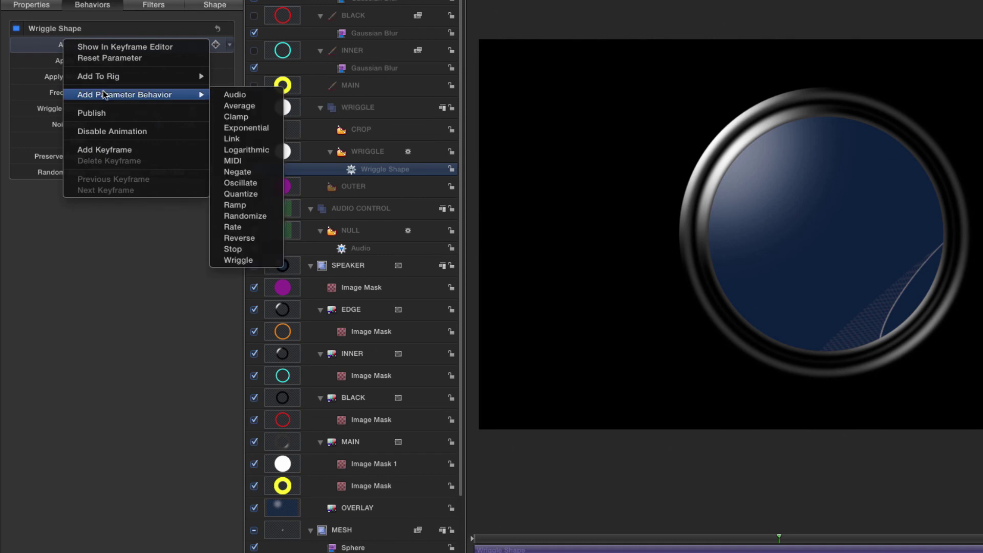
pyautogui.click(233, 138)
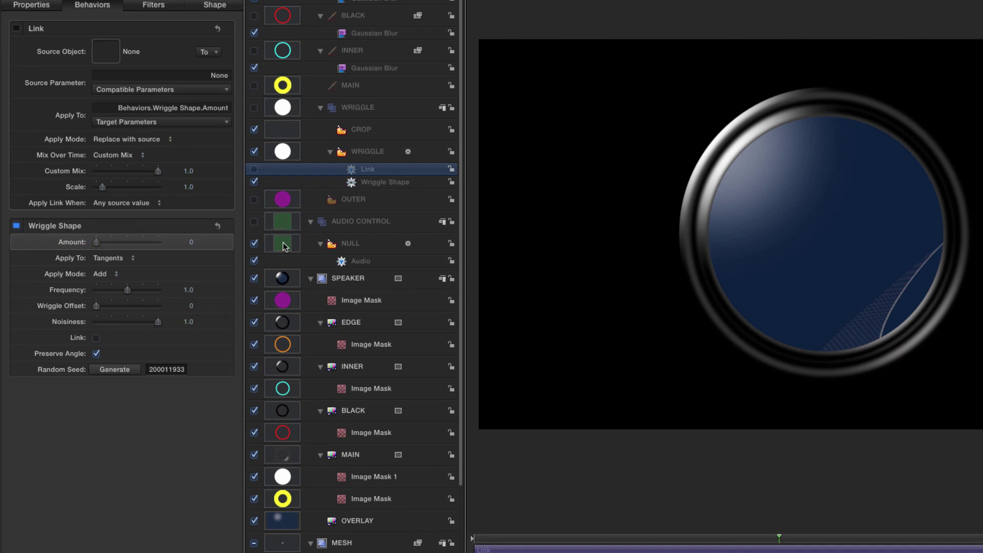
pyautogui.moveTo(286, 247); pyautogui.dragTo(99, 52)
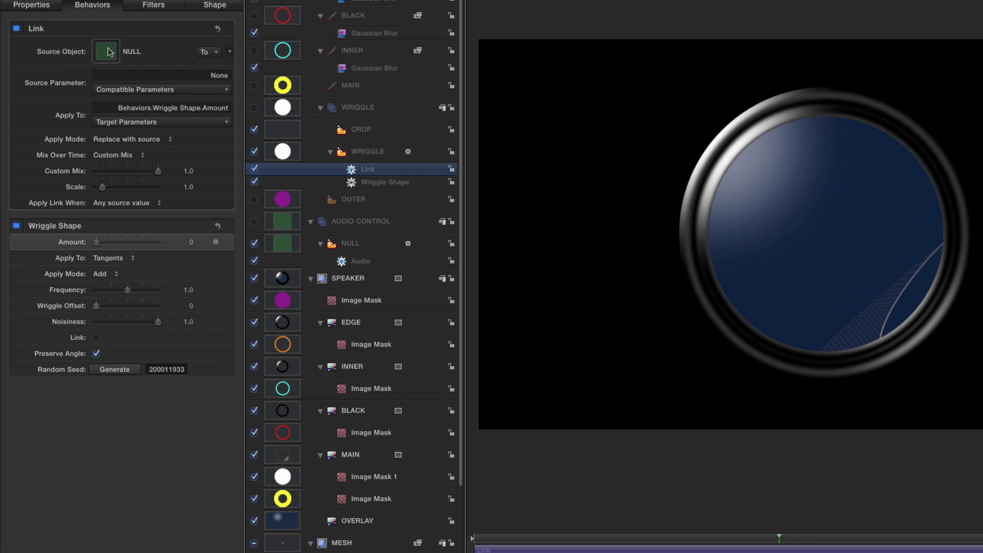
pyautogui.click(159, 88)
pyautogui.moveTo(146, 105)
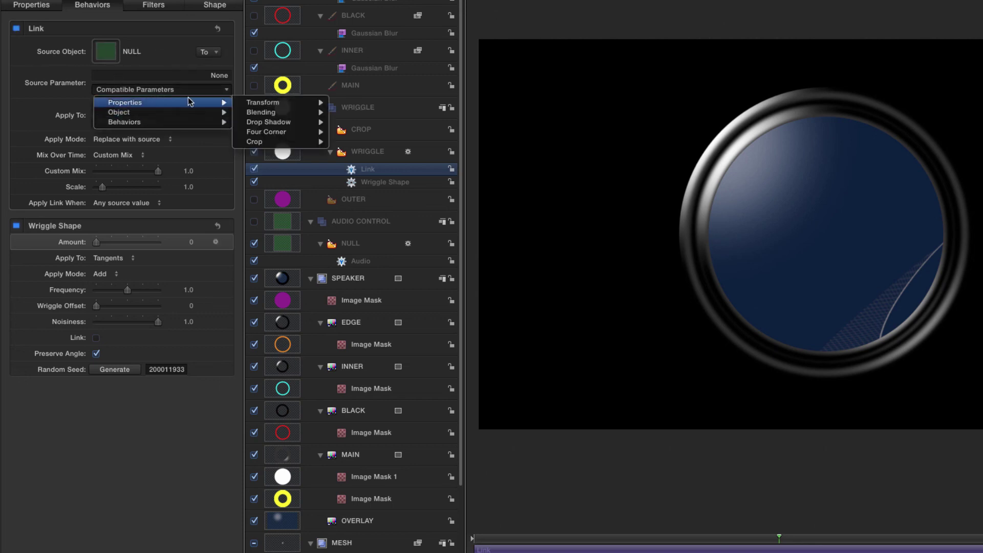
pyautogui.moveTo(278, 110)
pyautogui.click(360, 112)
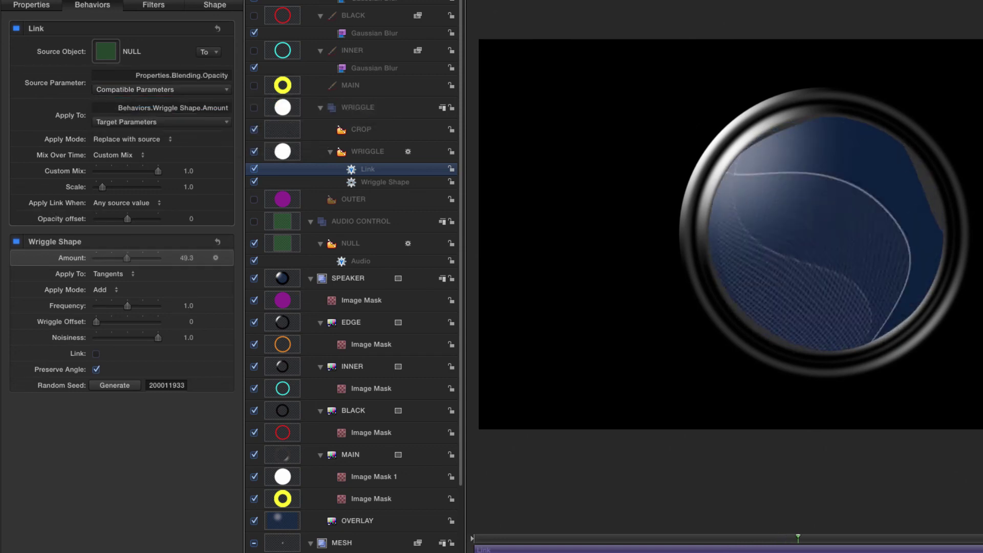
# - Set the Link behavior's scale to 2
pyautogui.click(189, 188)
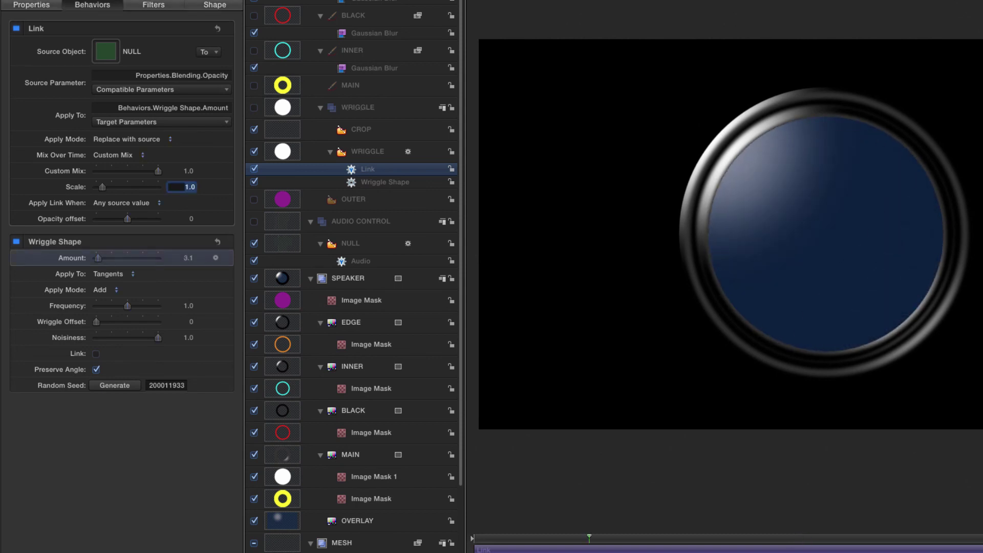
pyautogui.write('2')
pyautogui.press('Return')
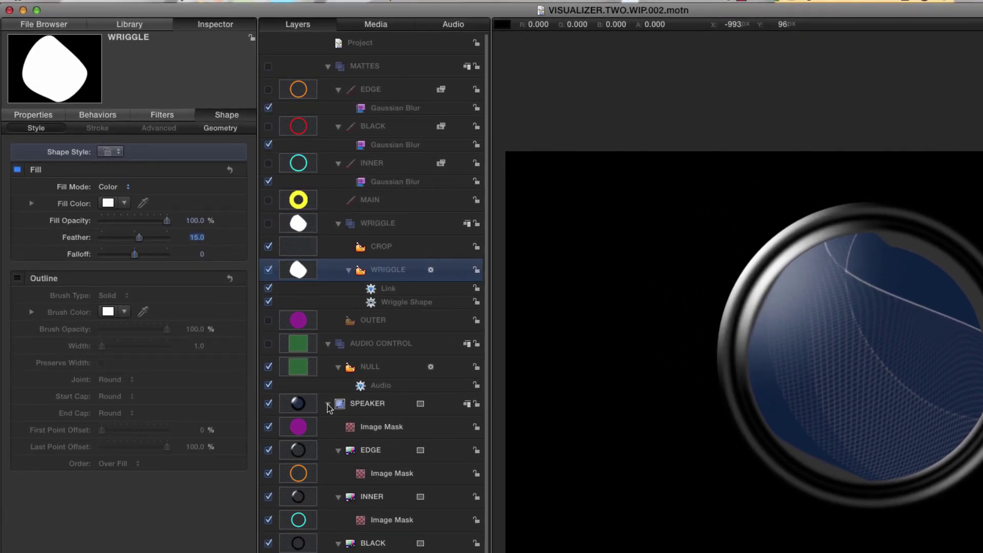
# - Collapse the SPEAKER and MATTES groups in the layer list
pyautogui.click(328, 404)
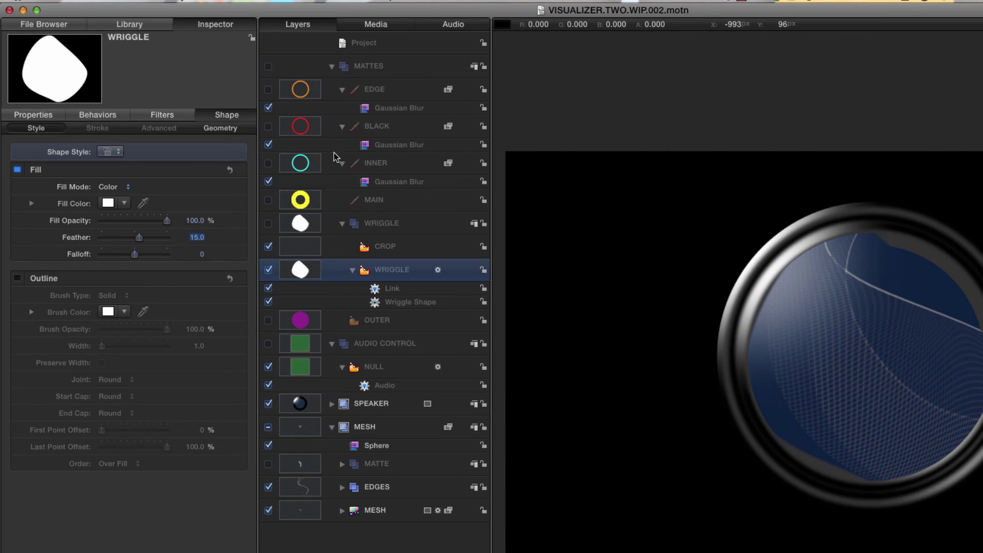
pyautogui.click(331, 66)
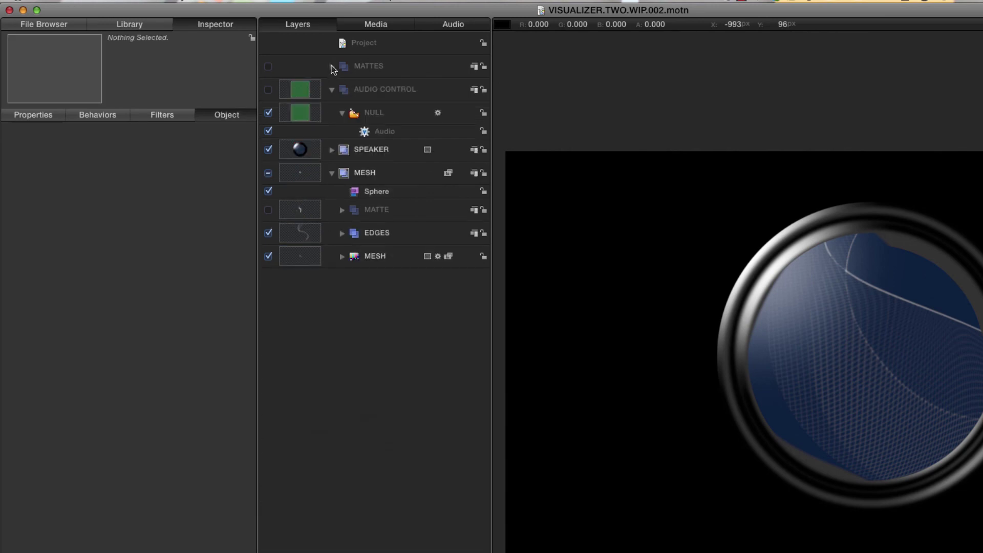